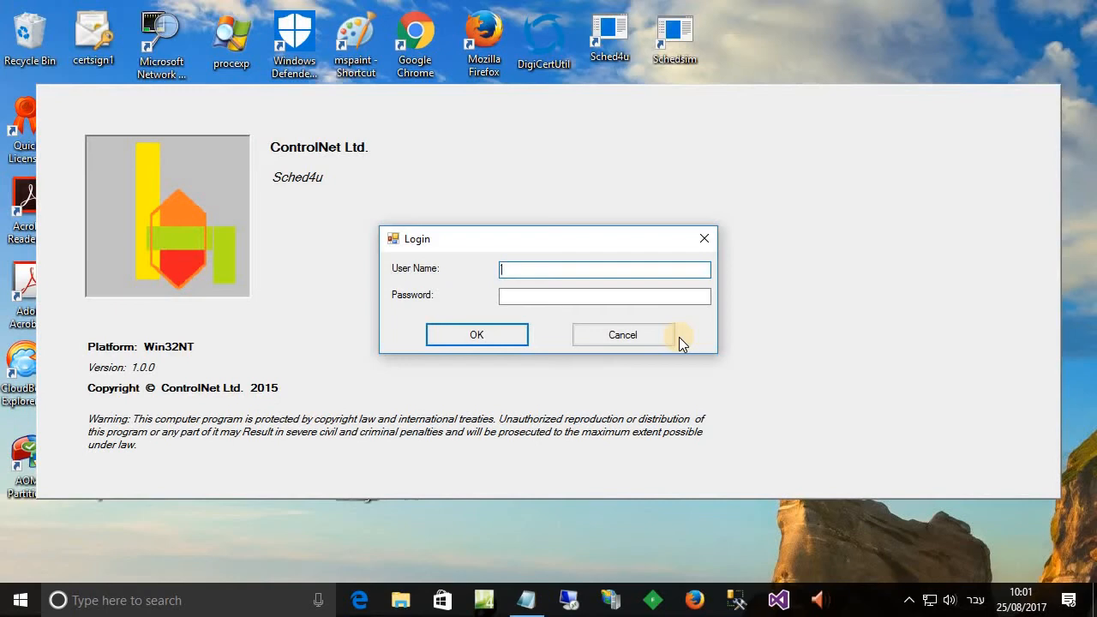
Sign in to Sched4u and reach the Constraints screen with its configuration-required notice.
left_click(515, 334)
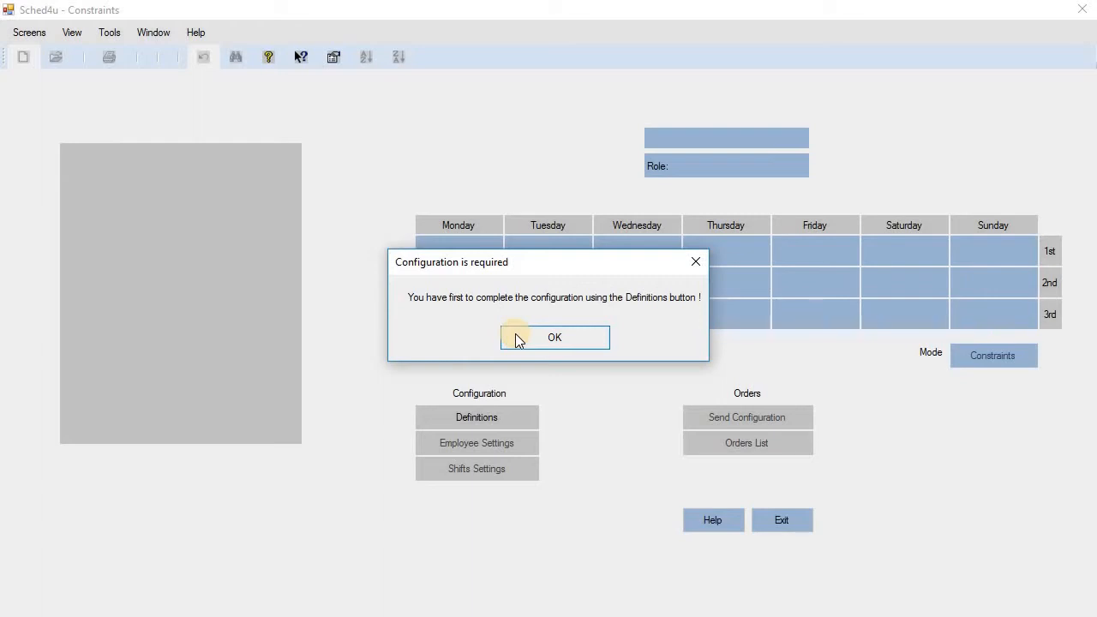
Dismiss the 'Configuration is required' message to reveal the empty three-shift weekly grid.
left_click(586, 335)
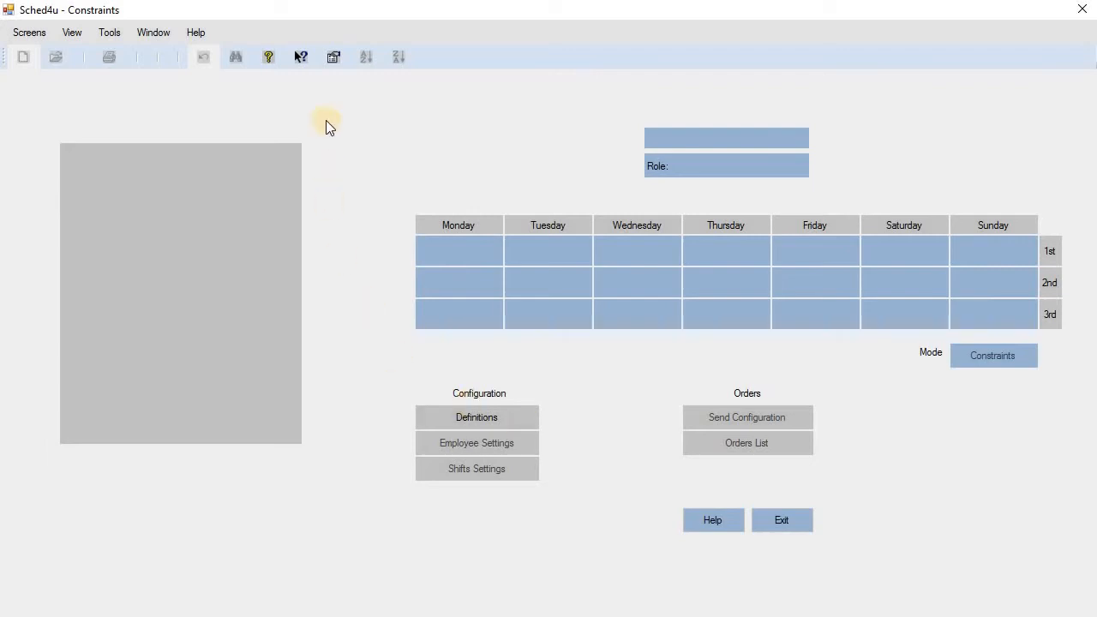
left_click(299, 58)
left_click(247, 197)
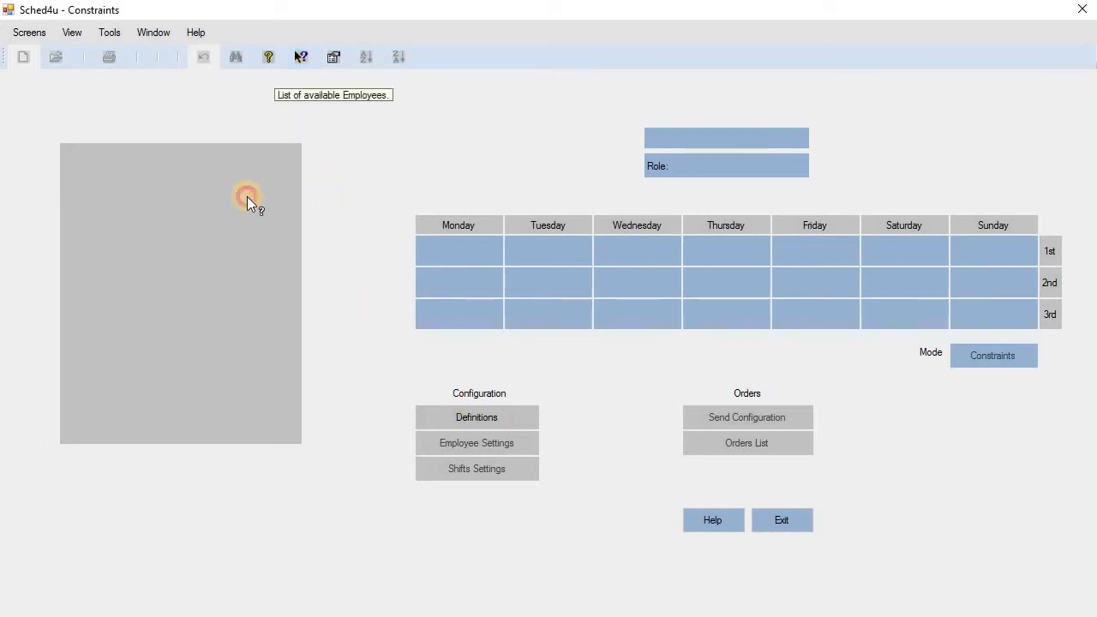
left_click(517, 421)
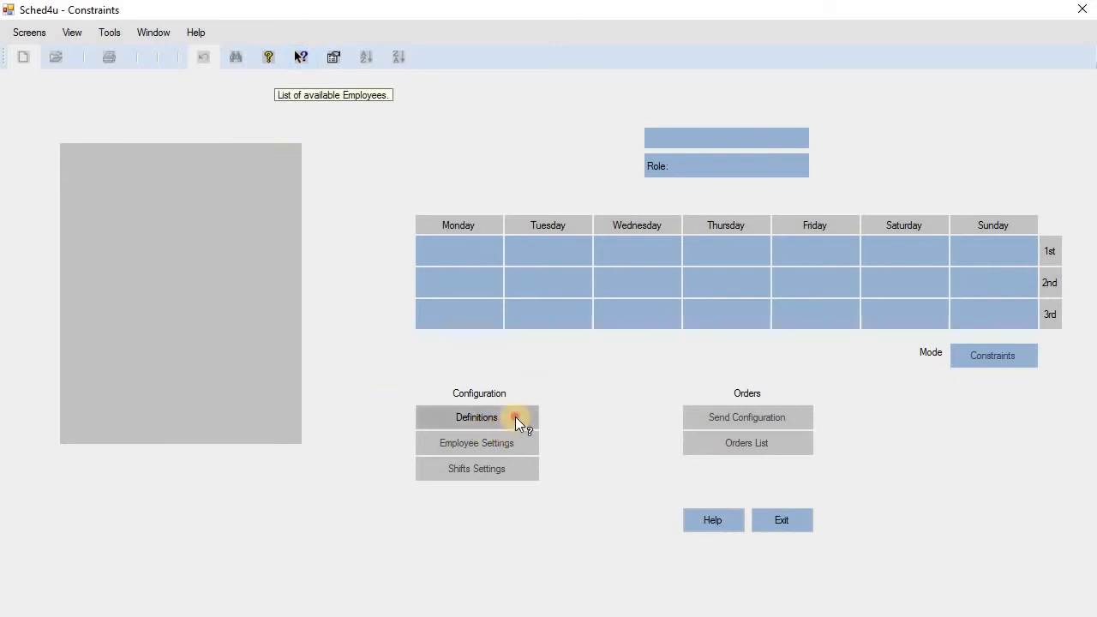
left_click(245, 208)
left_click(465, 151)
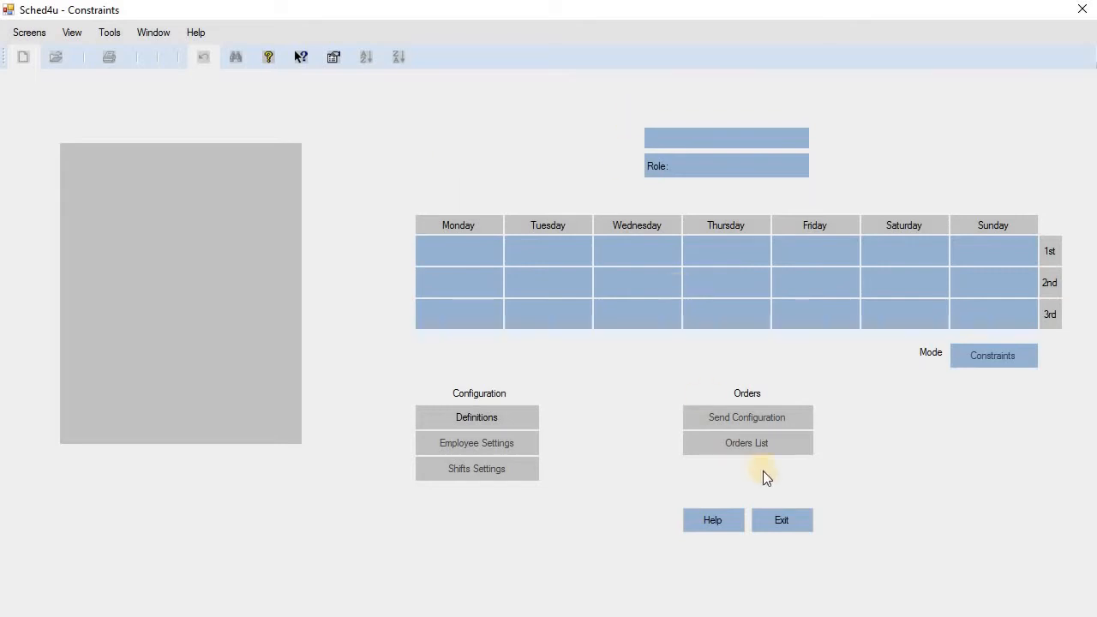
left_click(729, 522)
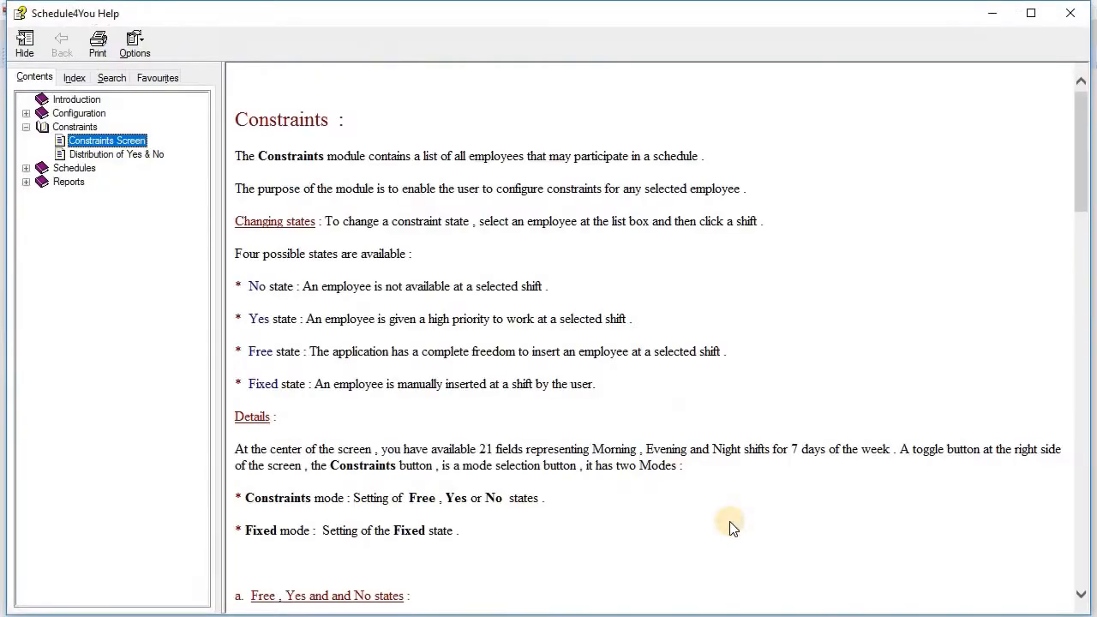
left_click(1077, 17)
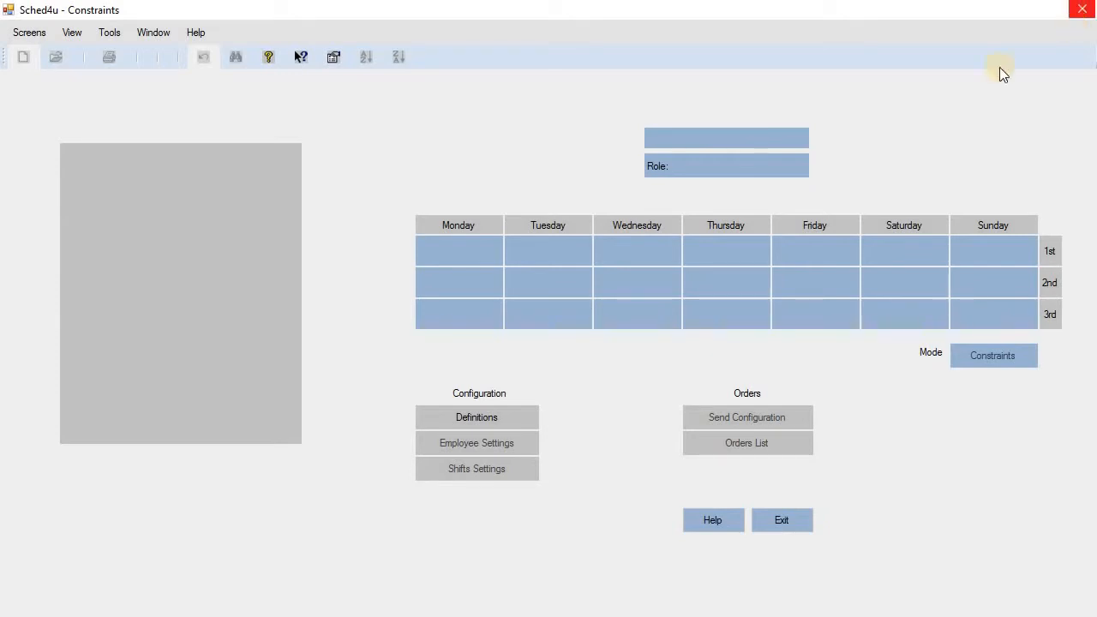
Browse the Definitions Education, Role and General tabs, then close Definitions.
left_click(524, 412)
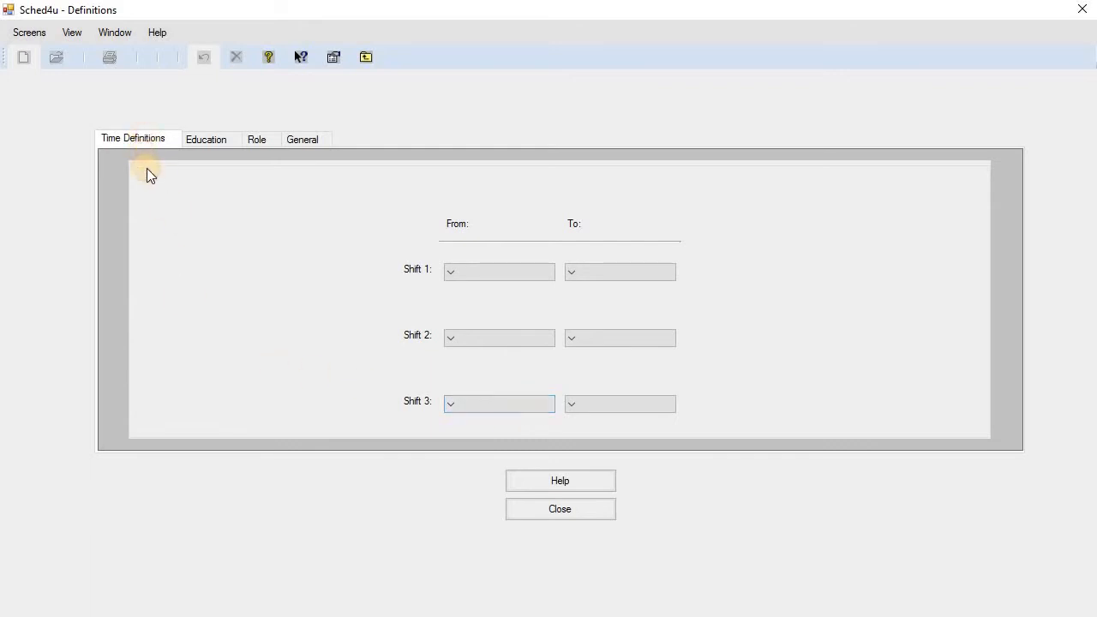
left_click(211, 141)
left_click(210, 178)
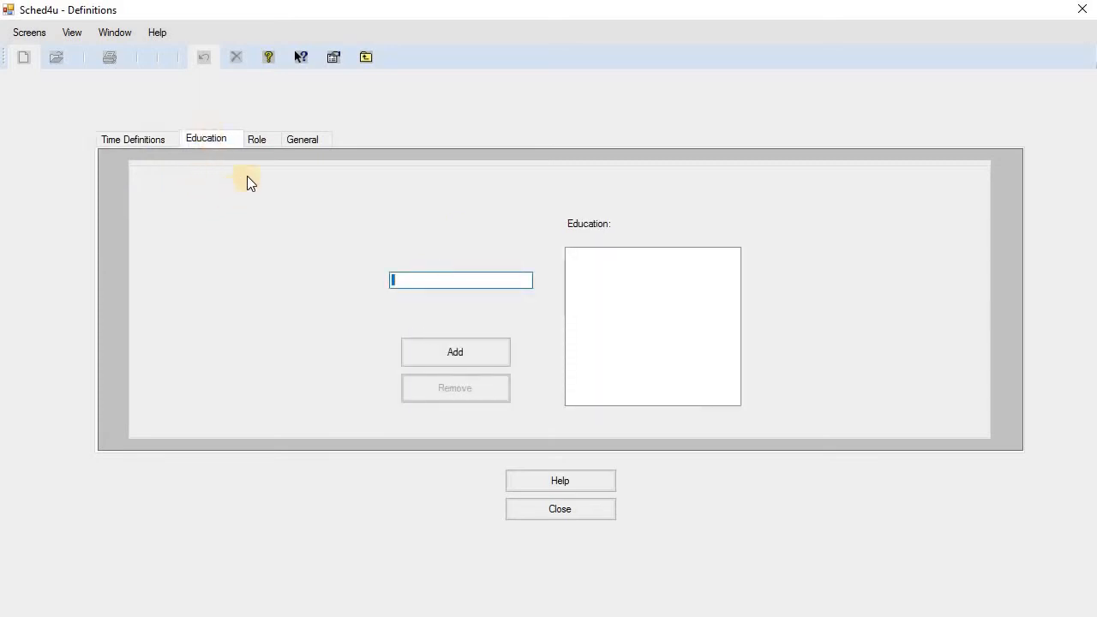
left_click(261, 138)
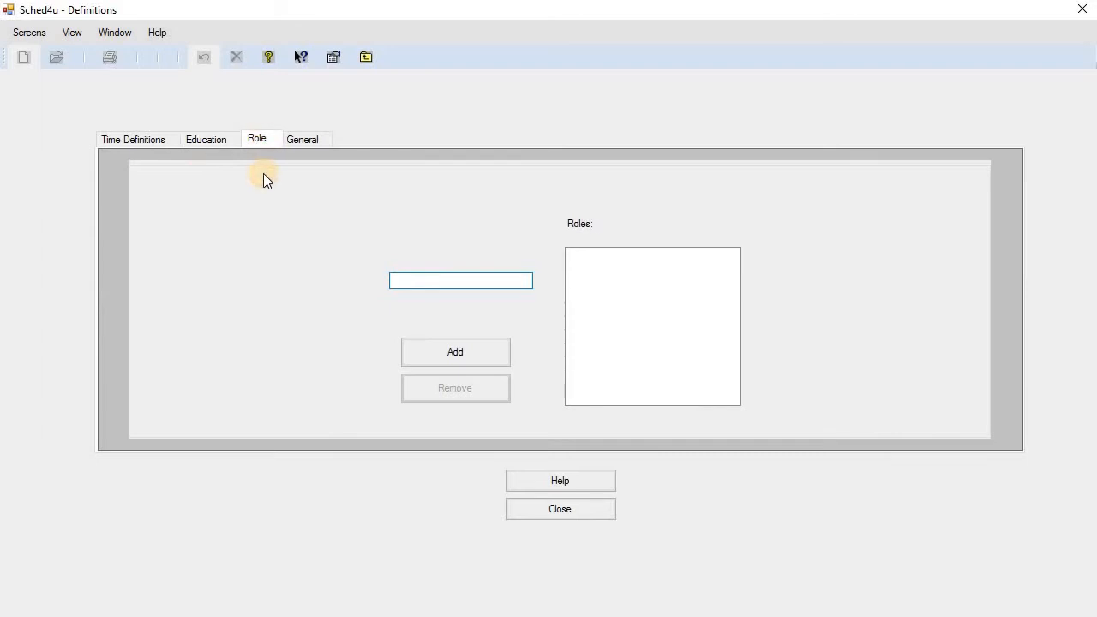
left_click(305, 142)
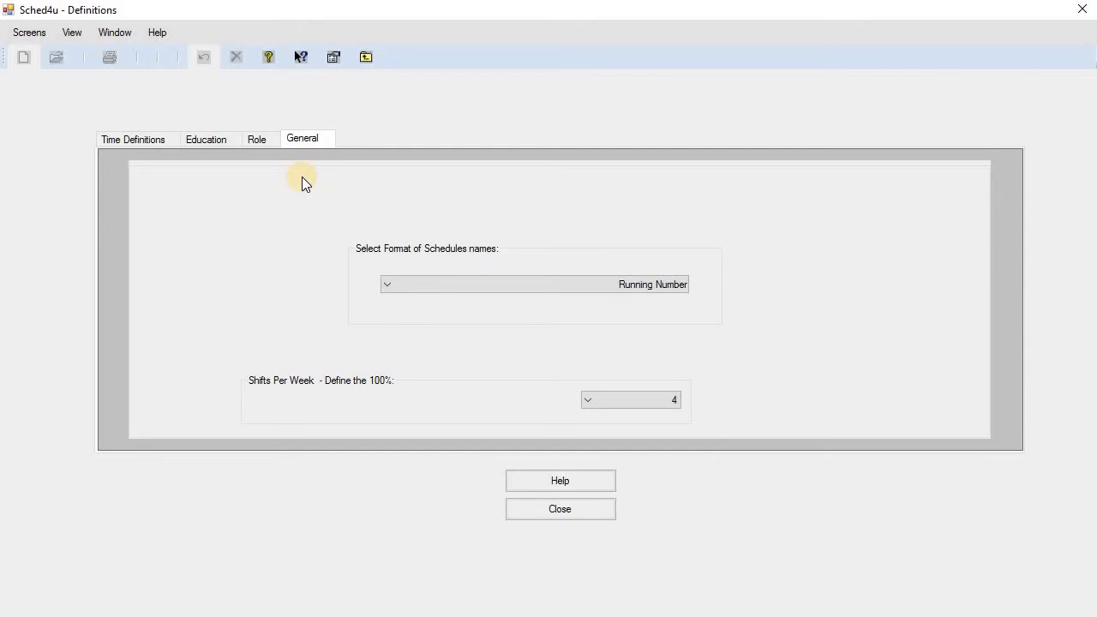
left_click(603, 508)
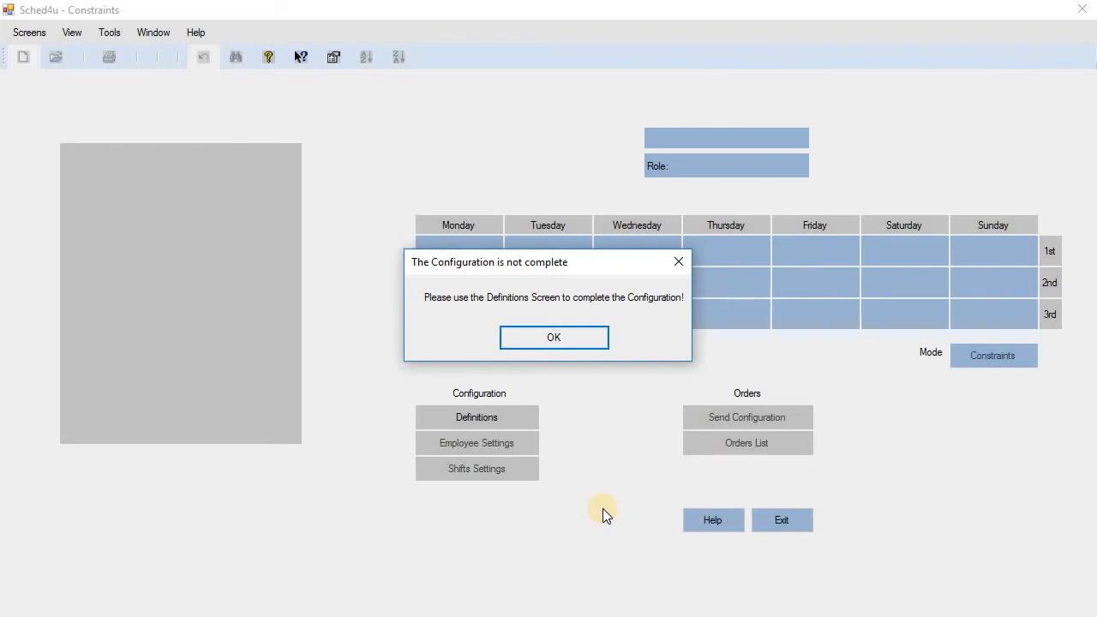
Reopen Definitions and set Shift 1 to run 06:00–14:10.
left_click(588, 337)
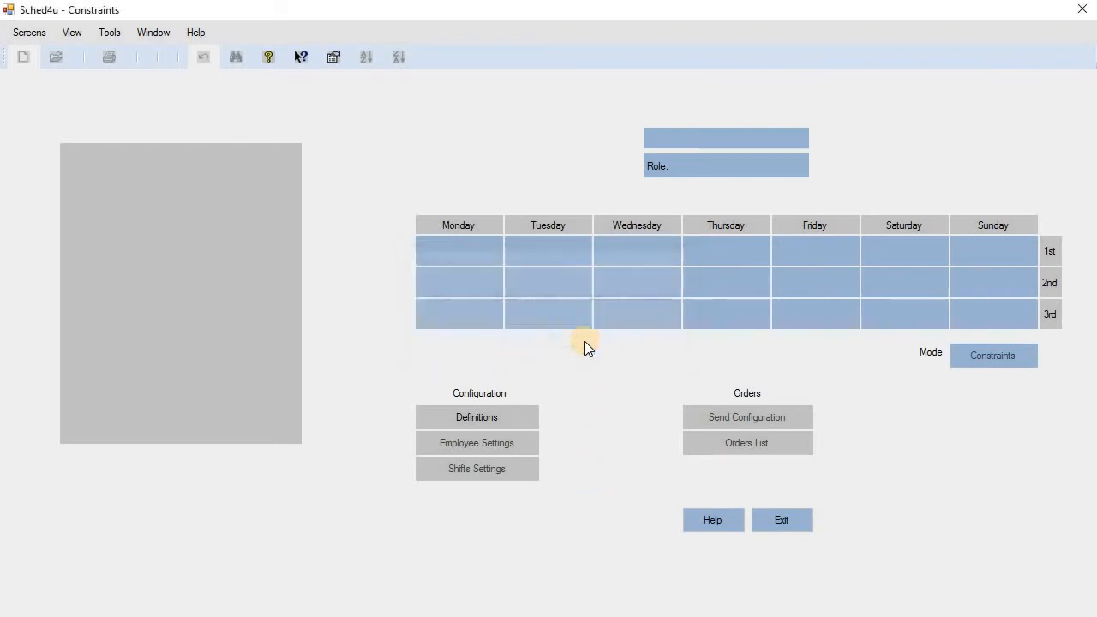
left_click(520, 420)
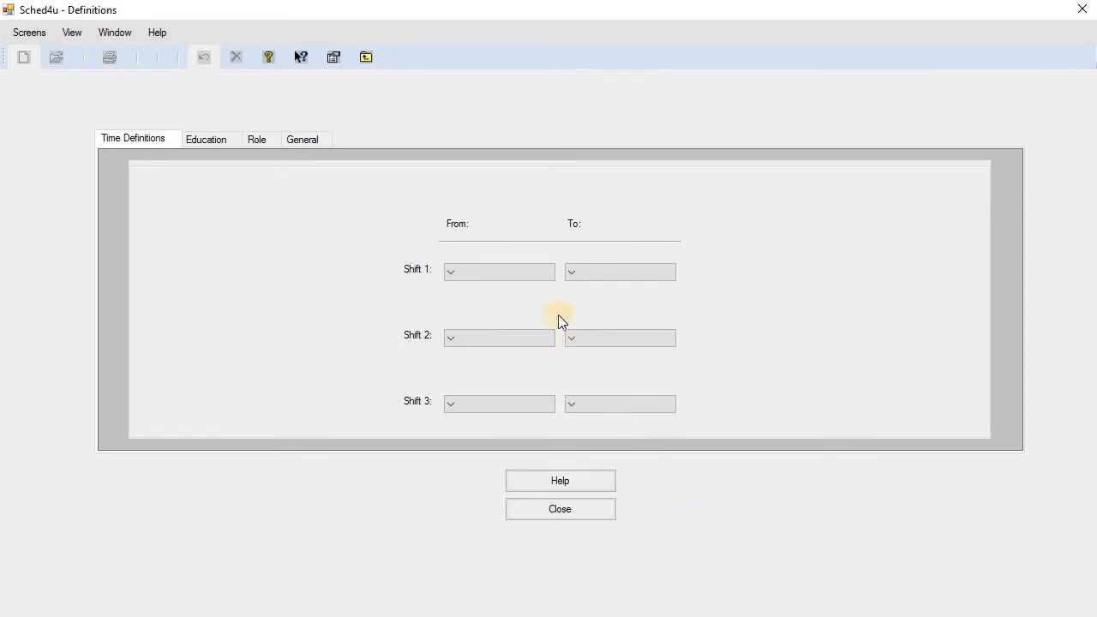
left_click(506, 272)
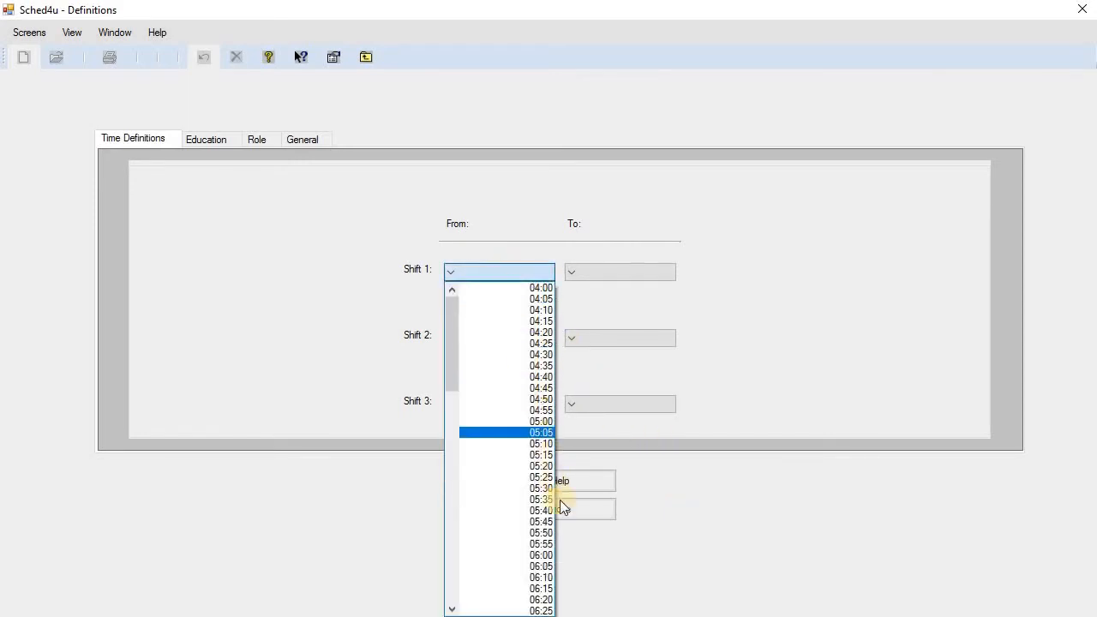
left_click(545, 555)
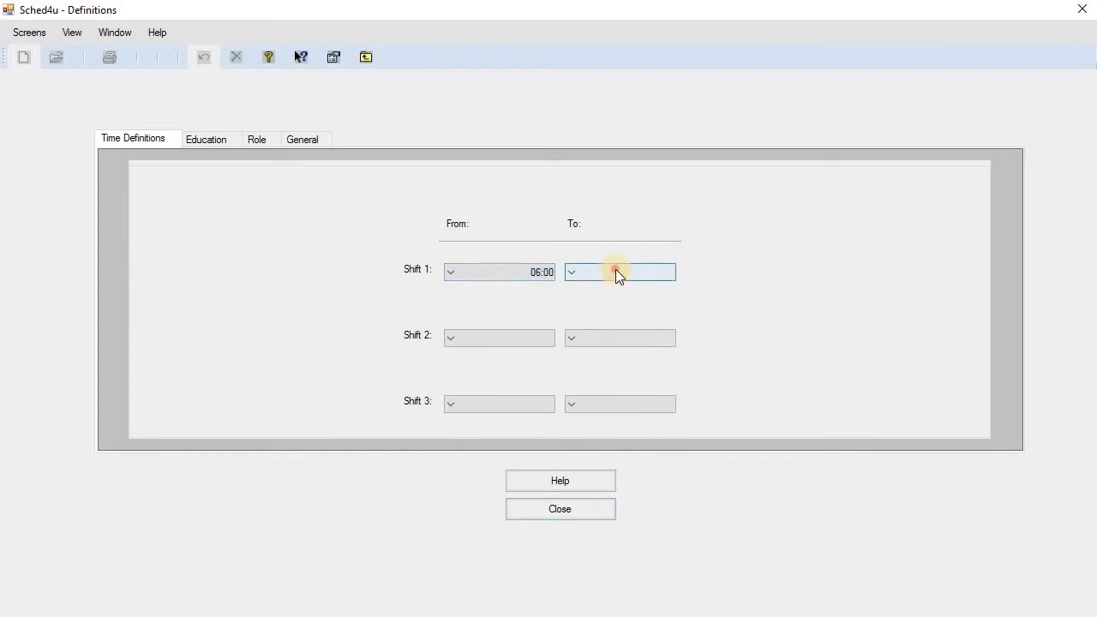
left_click(615, 272)
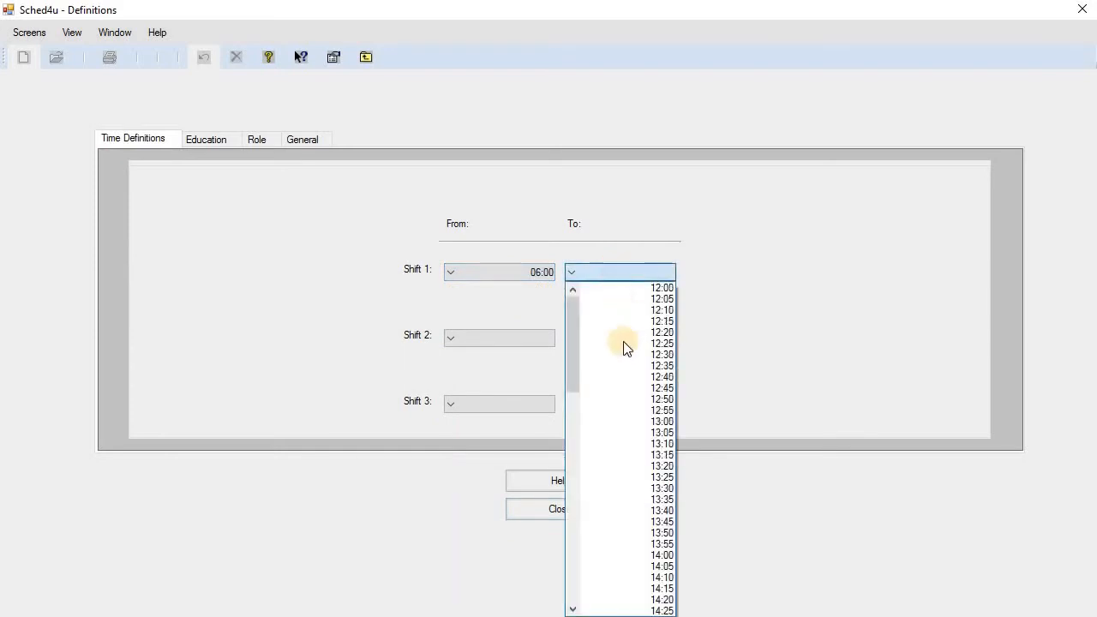
left_click(664, 578)
Set Shift 2 to 14:00–22:10 and Shift 3 to 22:00–06:10.
left_click(501, 339)
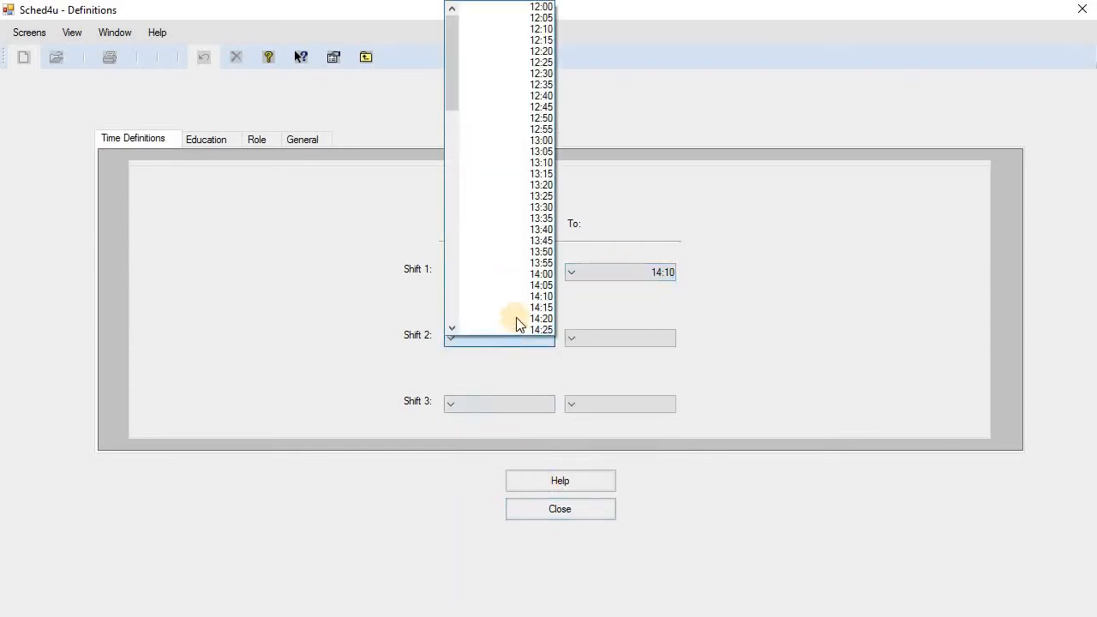
left_click(534, 273)
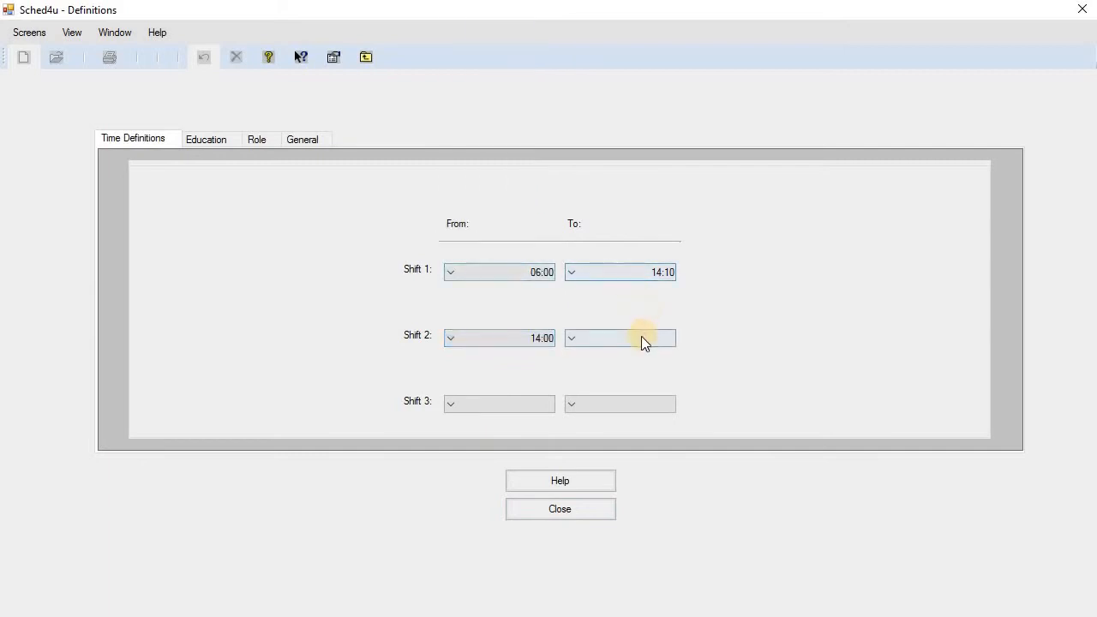
left_click(643, 339)
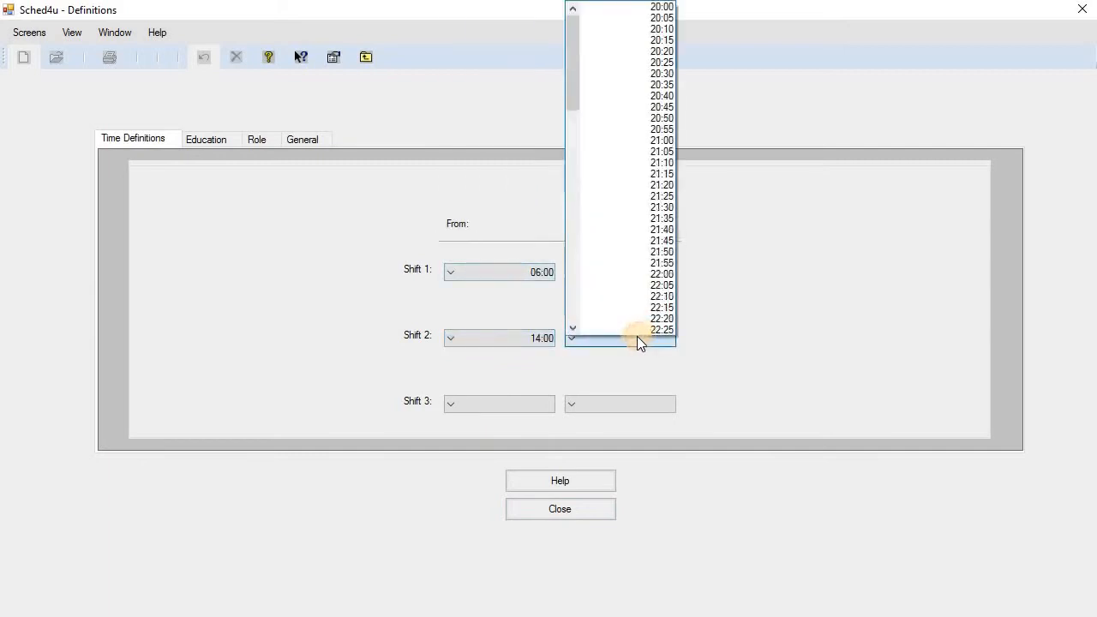
left_click(587, 296)
left_click(505, 404)
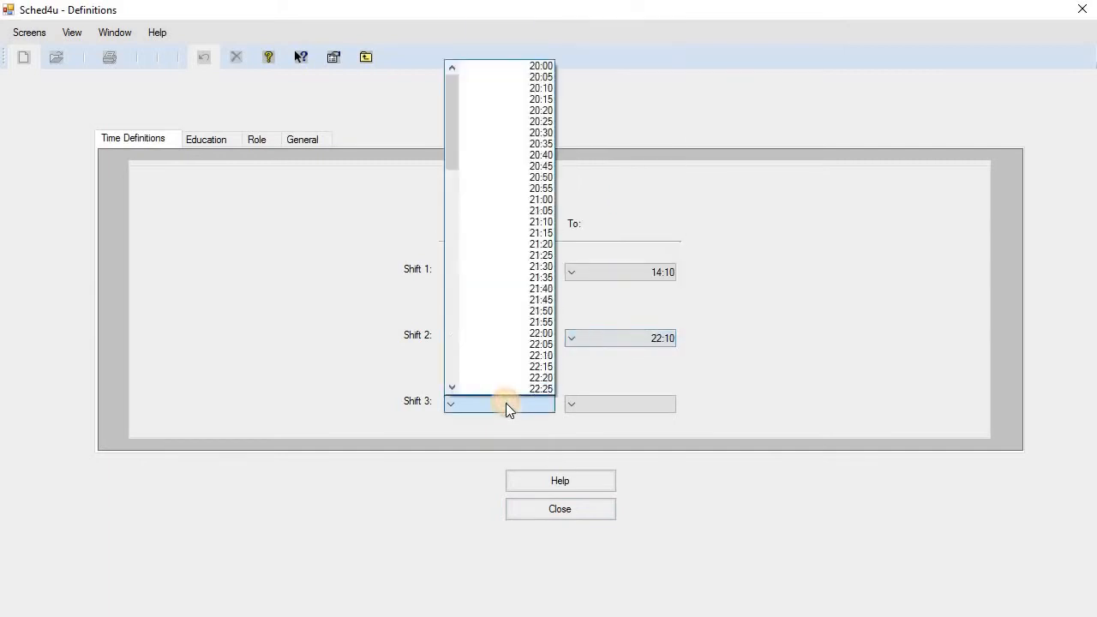
left_click(481, 333)
left_click(606, 401)
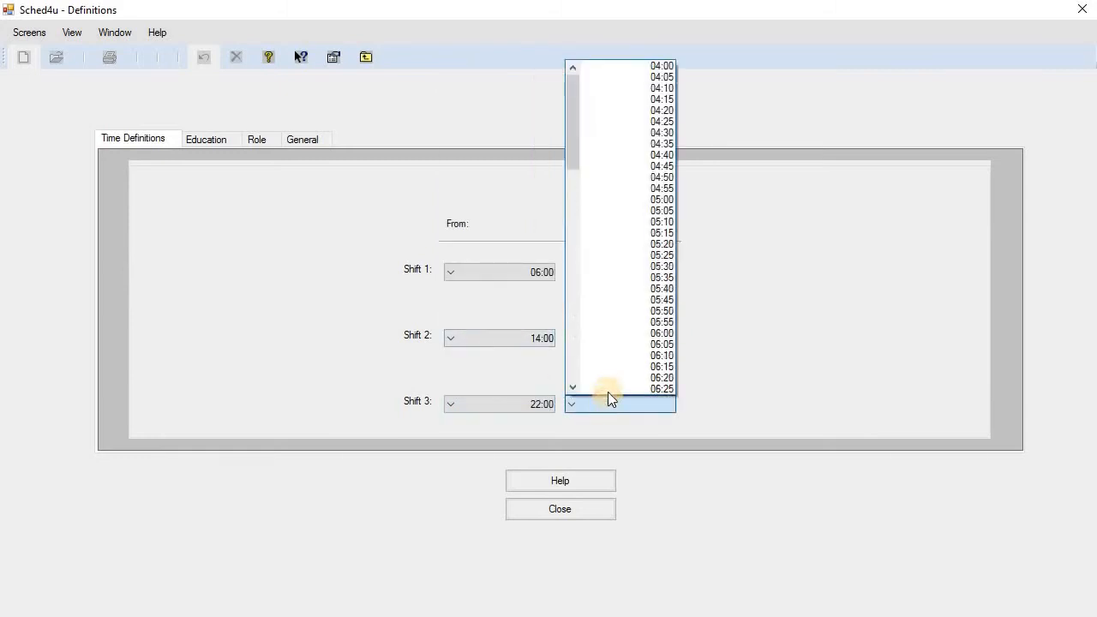
left_click(602, 354)
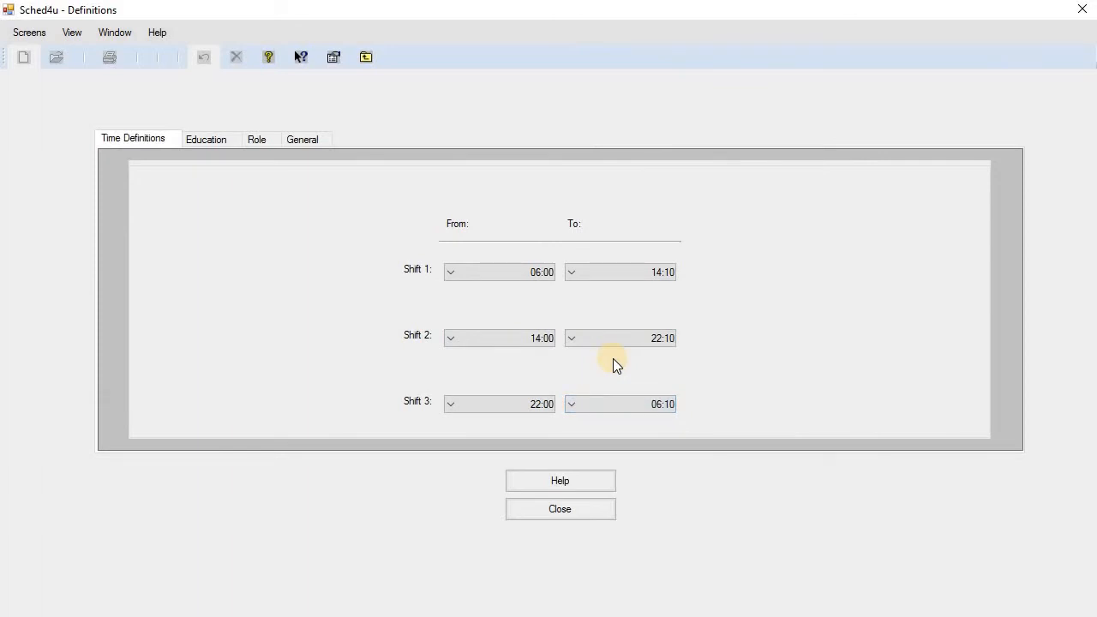
left_click(216, 138)
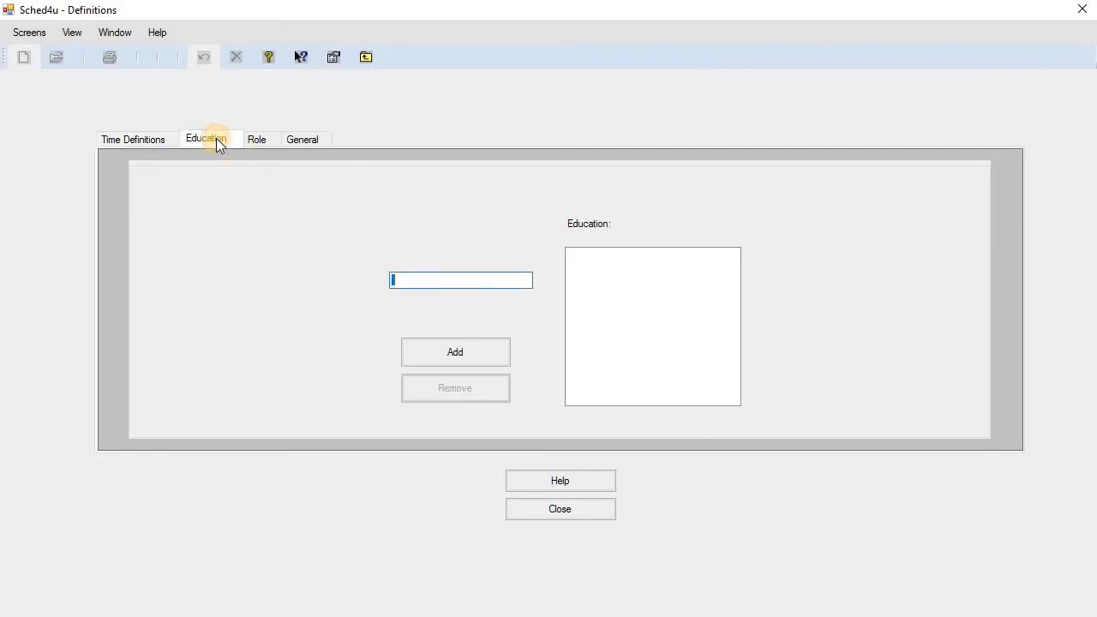
Add Engineer and Practical Engineer to the Education list.
type("Engineer")
left_click(483, 354)
type("Pra")
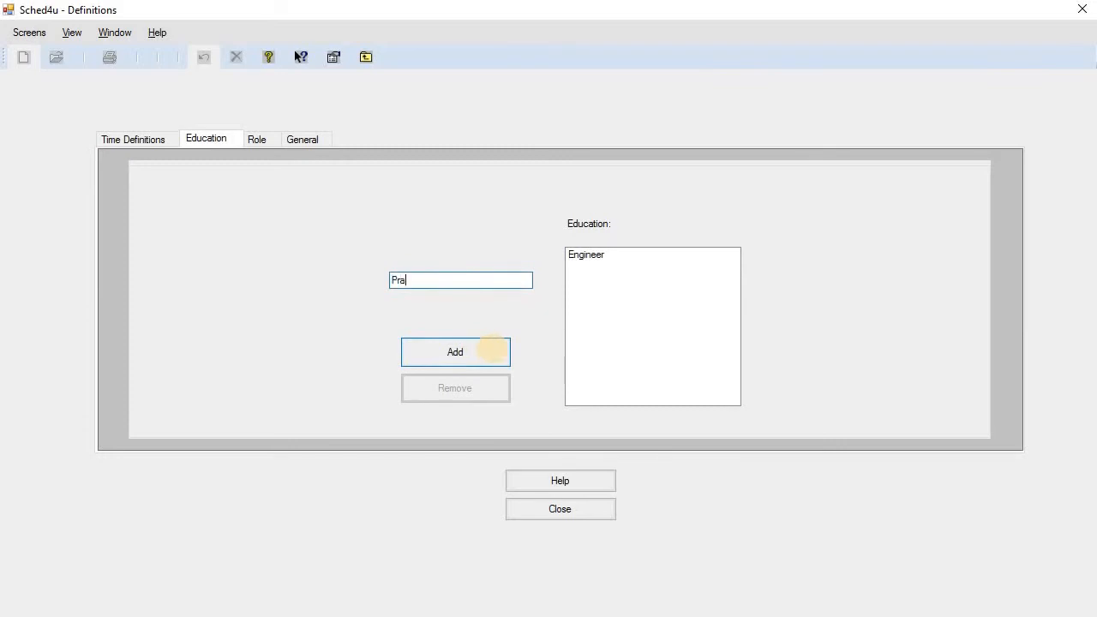
type("ctical Engineer")
left_click(482, 354)
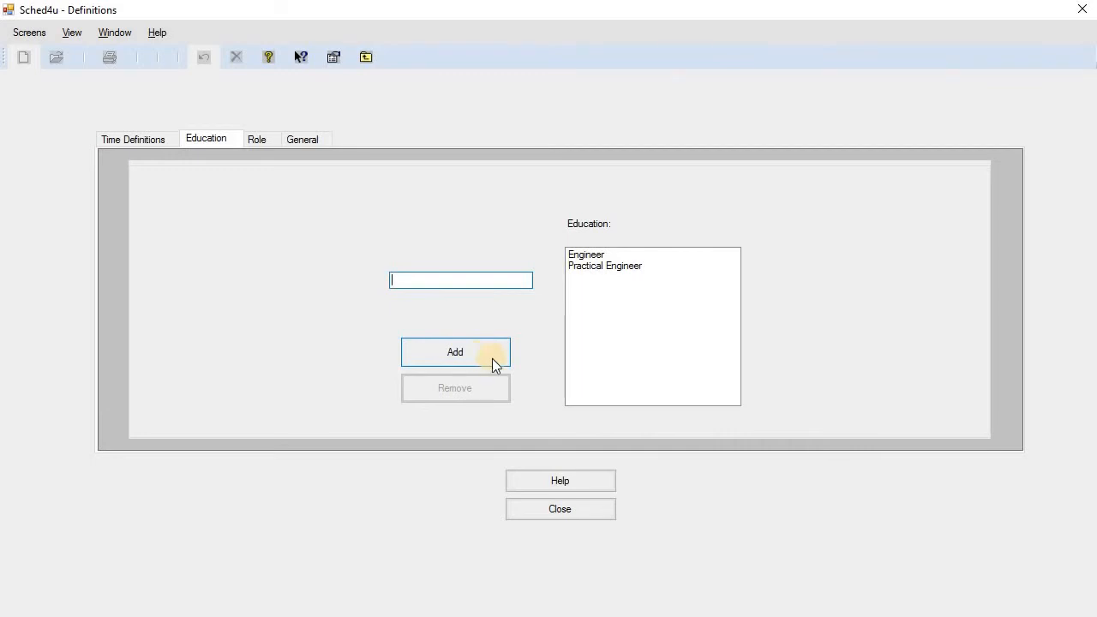
left_click(258, 141)
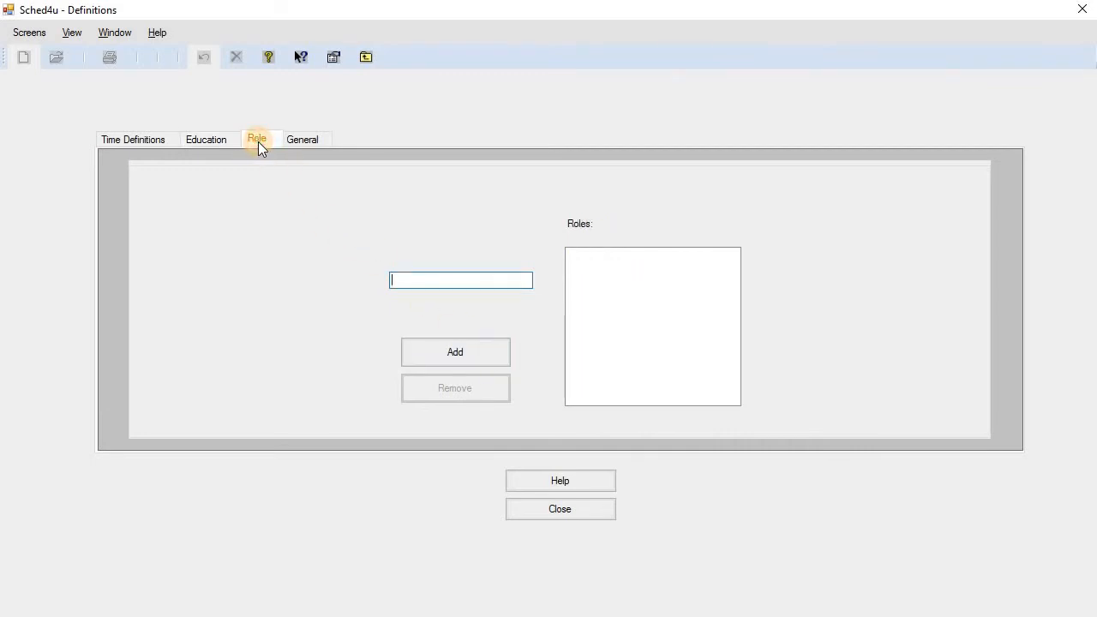
Add Team Leader and Operator to the Roles list.
type("Team Leader")
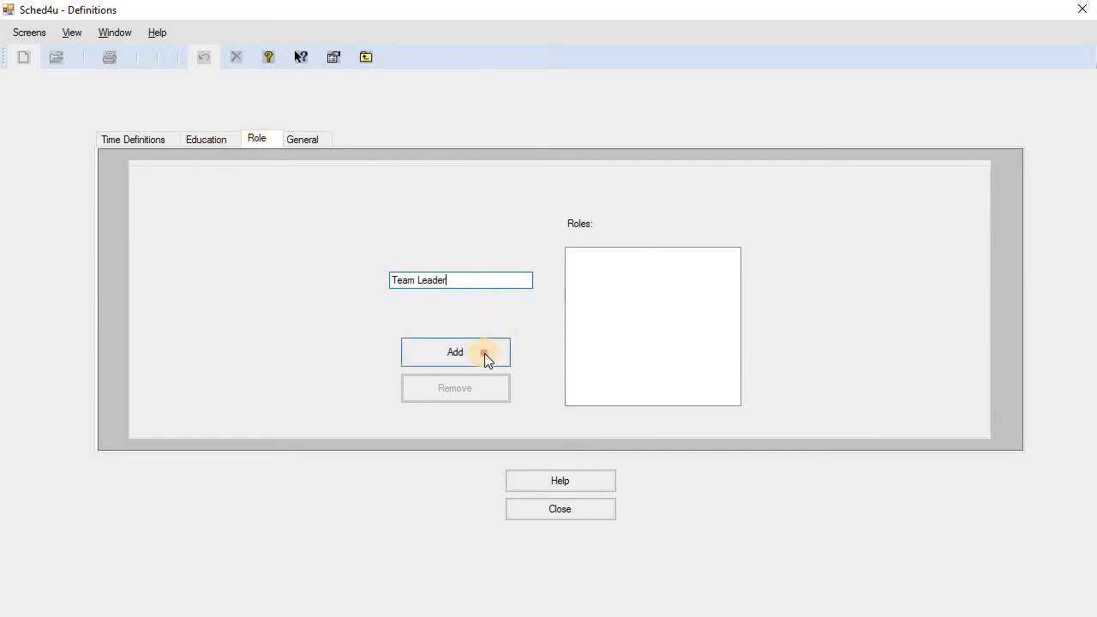
left_click(484, 353)
type("Op")
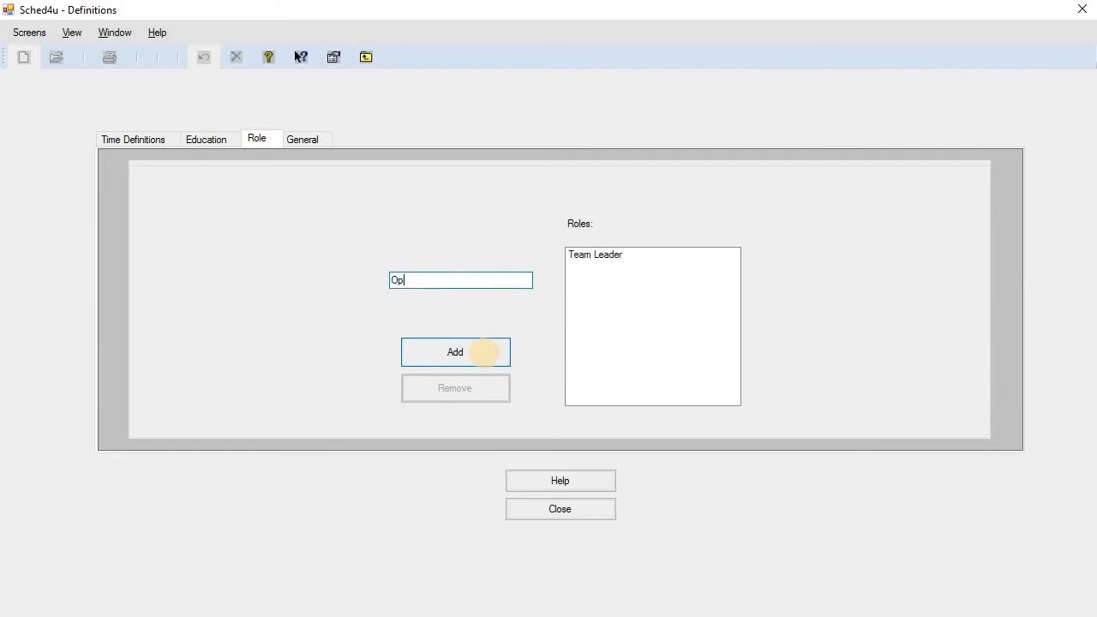
type("erator")
left_click(485, 355)
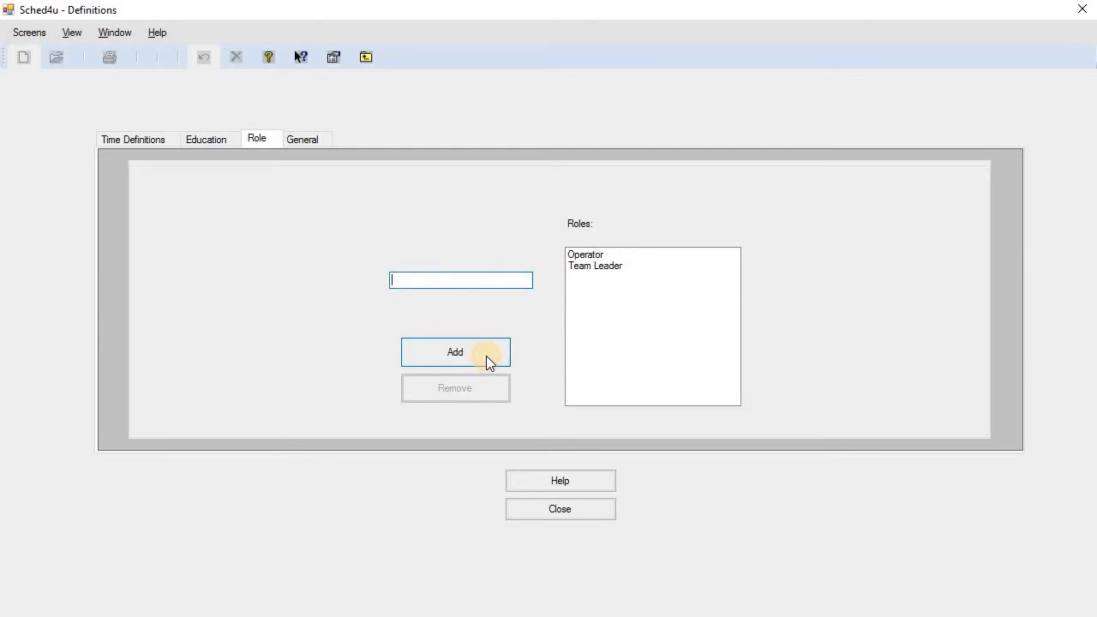
left_click(300, 140)
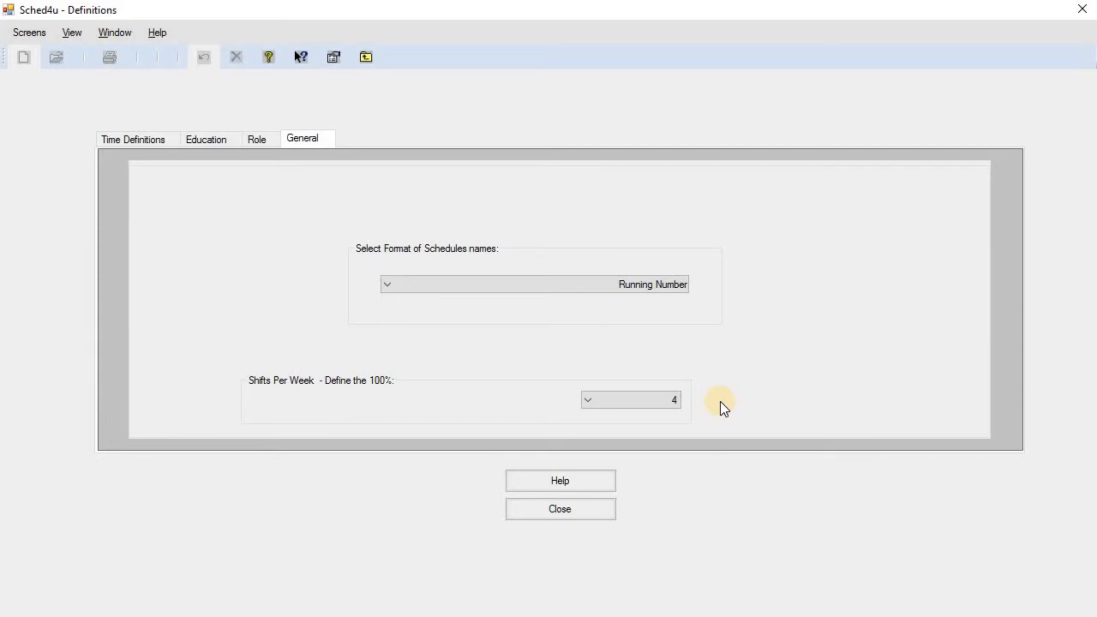
Set Shifts Per Week to 5 on the General tab and close Definitions.
left_click(635, 401)
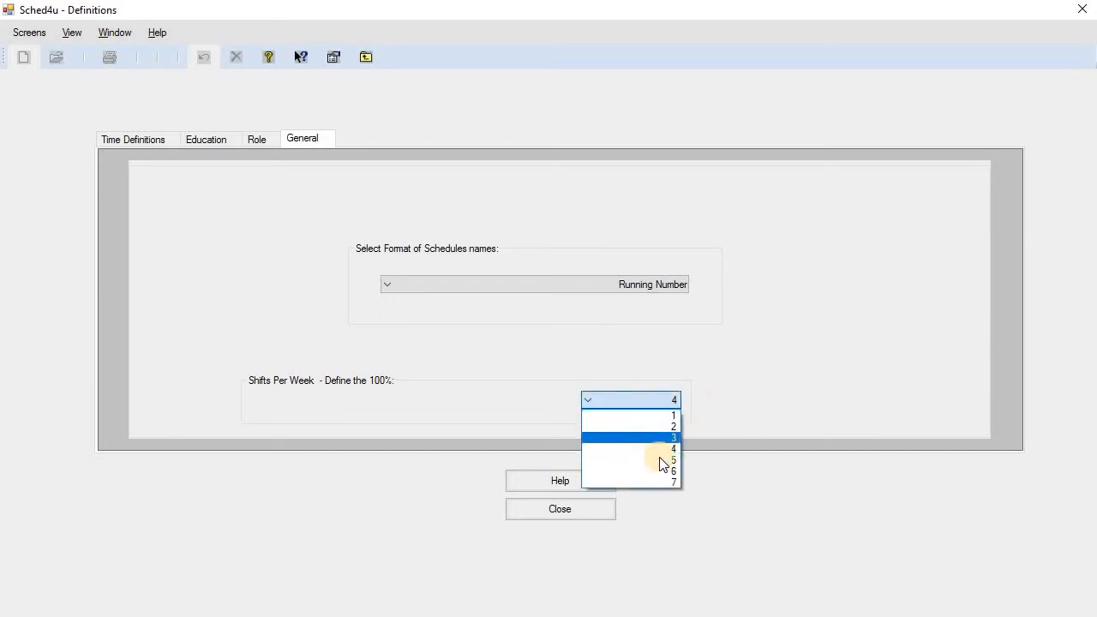
left_click(662, 458)
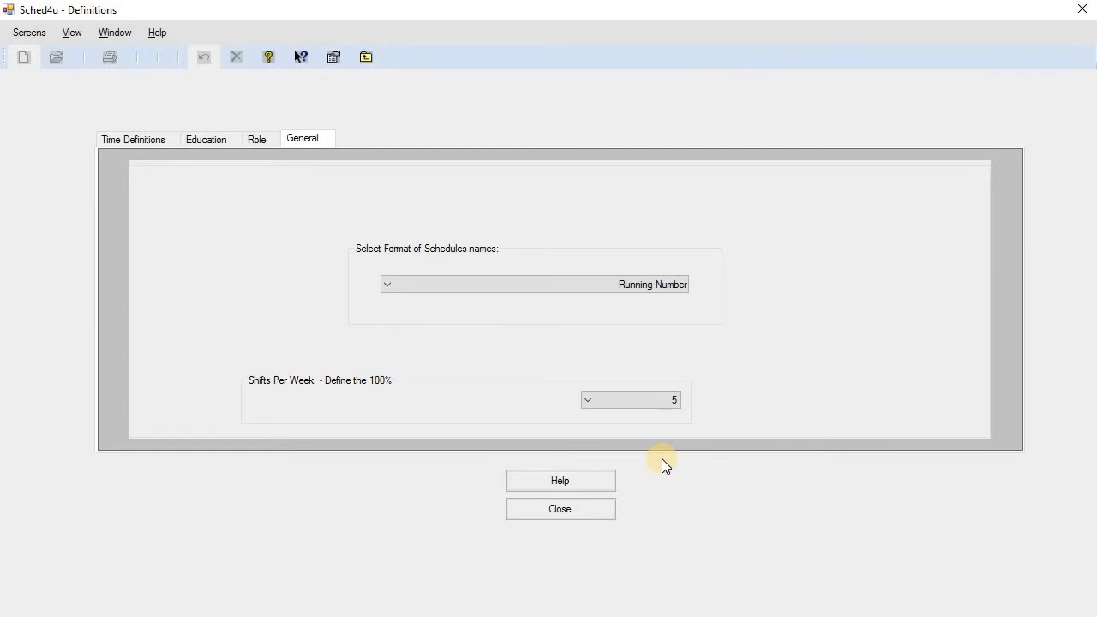
left_click(599, 507)
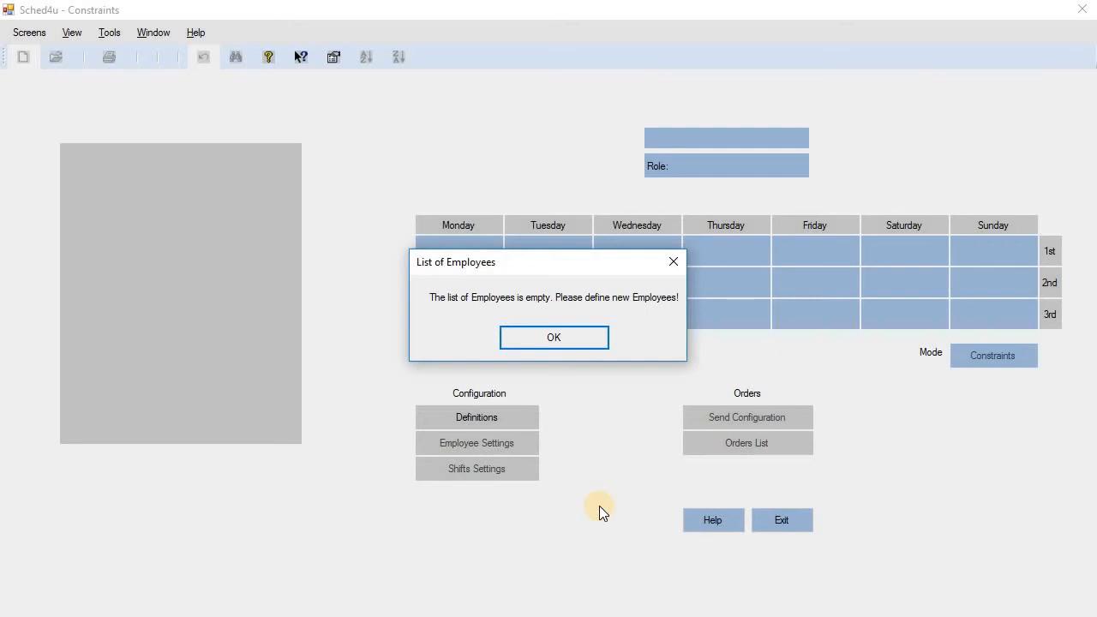
Dismiss the empty List of Employees notice.
left_click(593, 338)
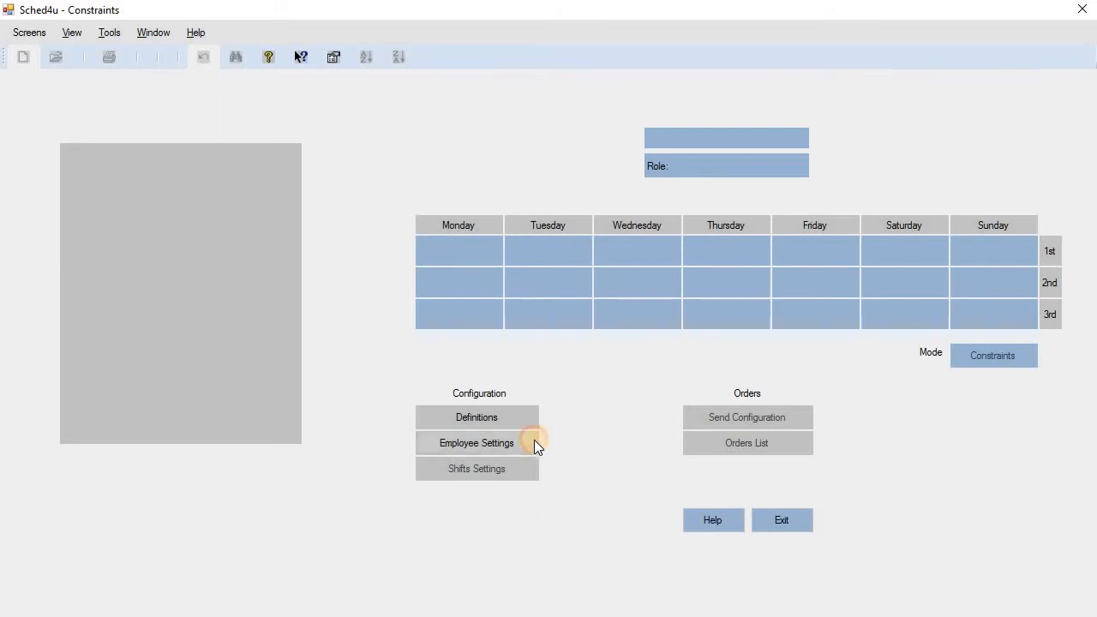
Open Employee Settings from the Configuration area.
left_click(534, 443)
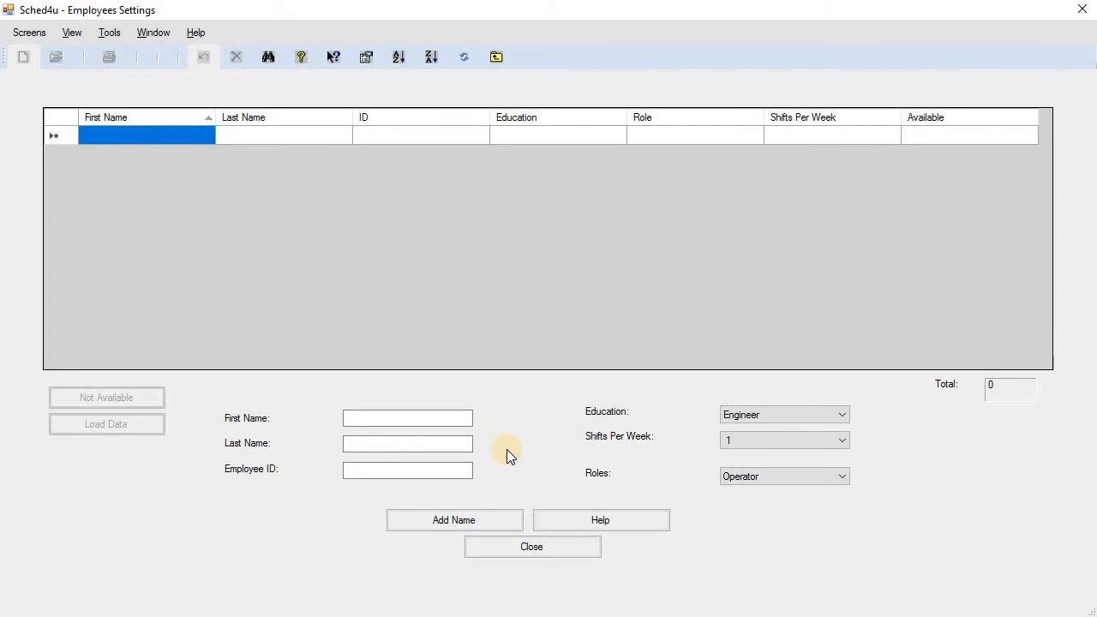
Add an employee with first name, last name and ID, 5 shifts per week, role Team Leader.
key("Tab")
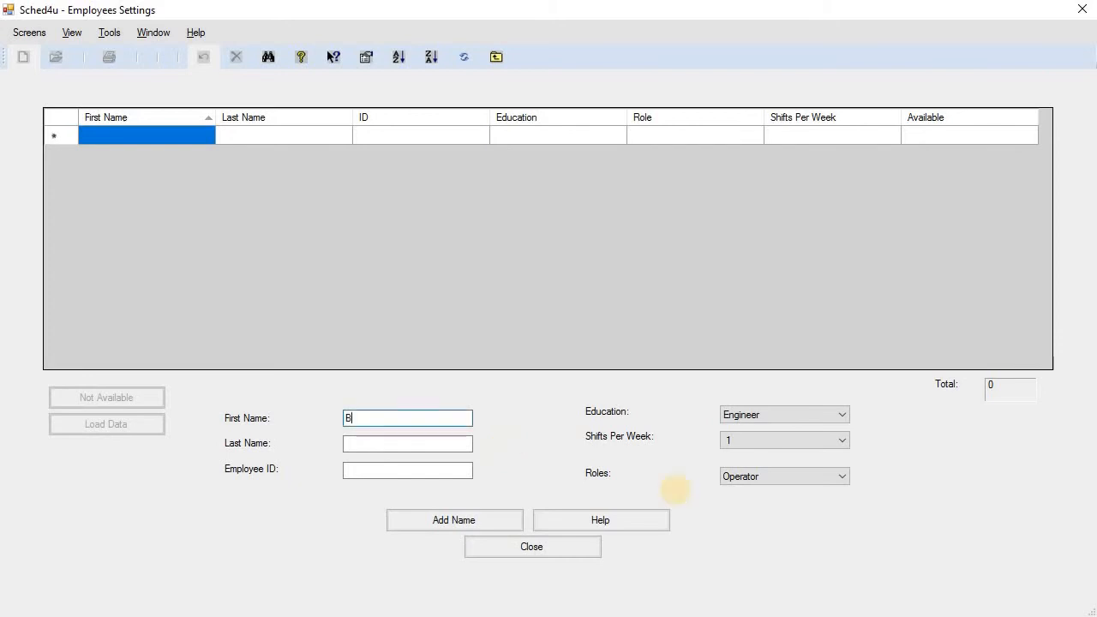
key("Tab")
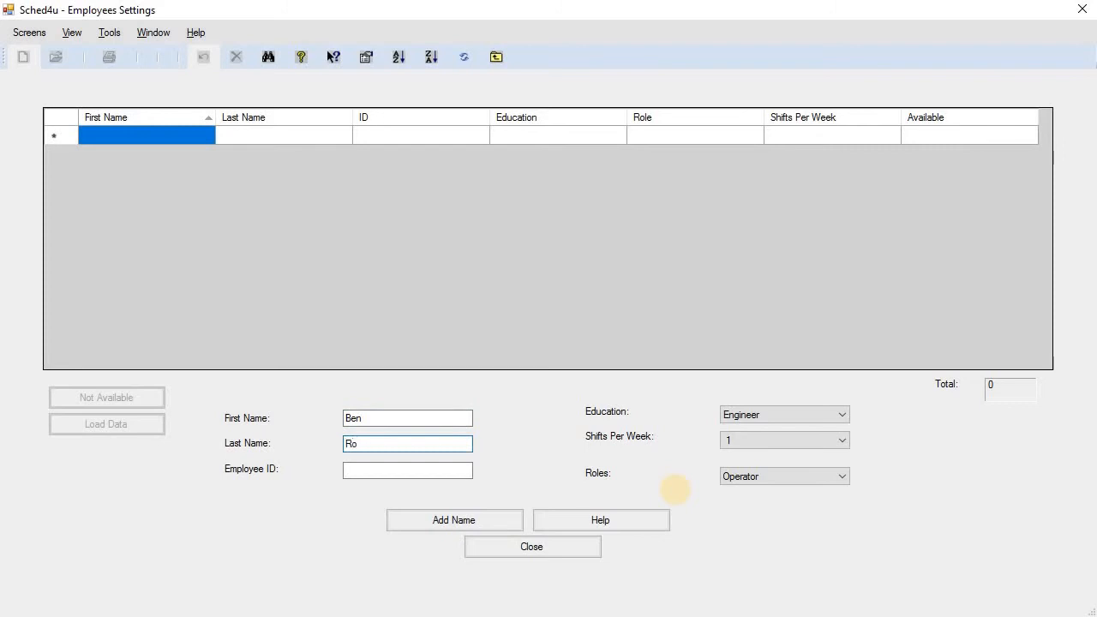
key("Tab")
type("1")
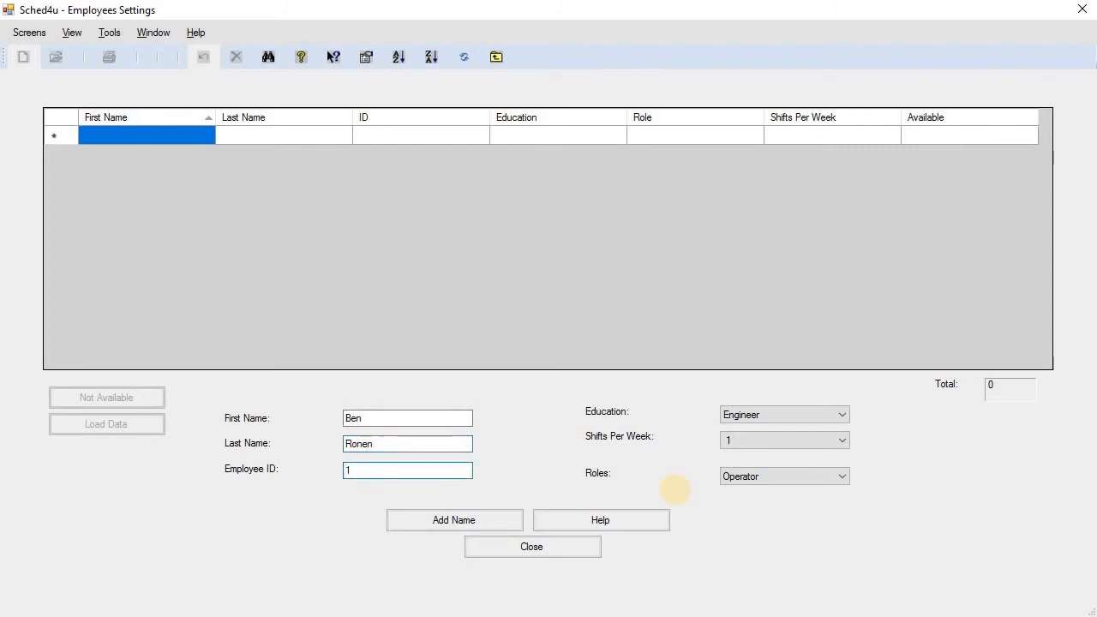
left_click(771, 435)
left_click(752, 499)
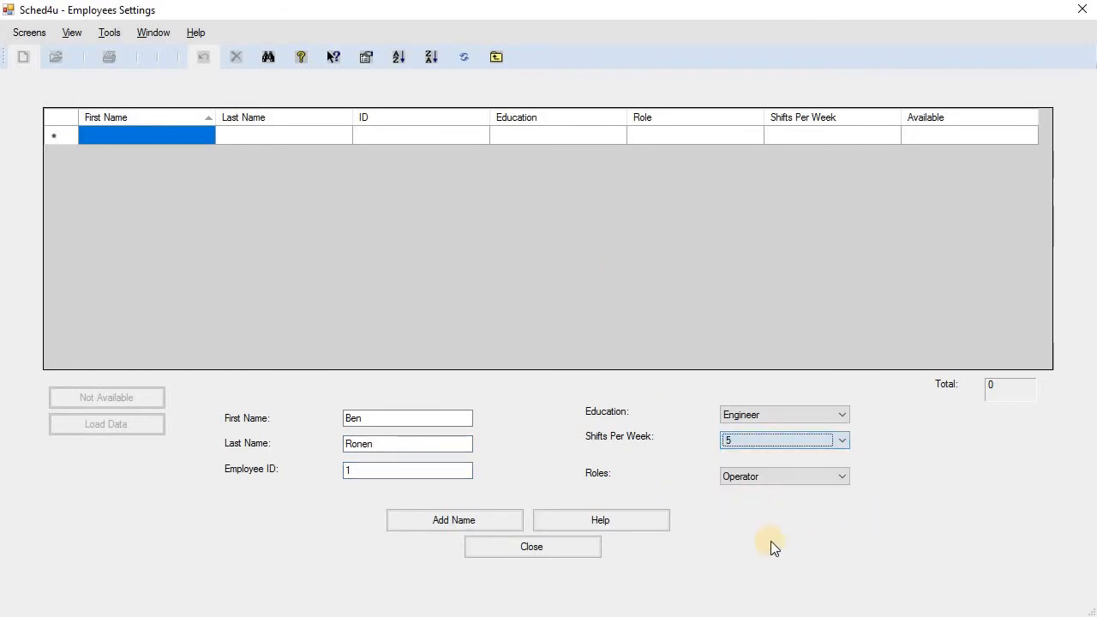
left_click(794, 476)
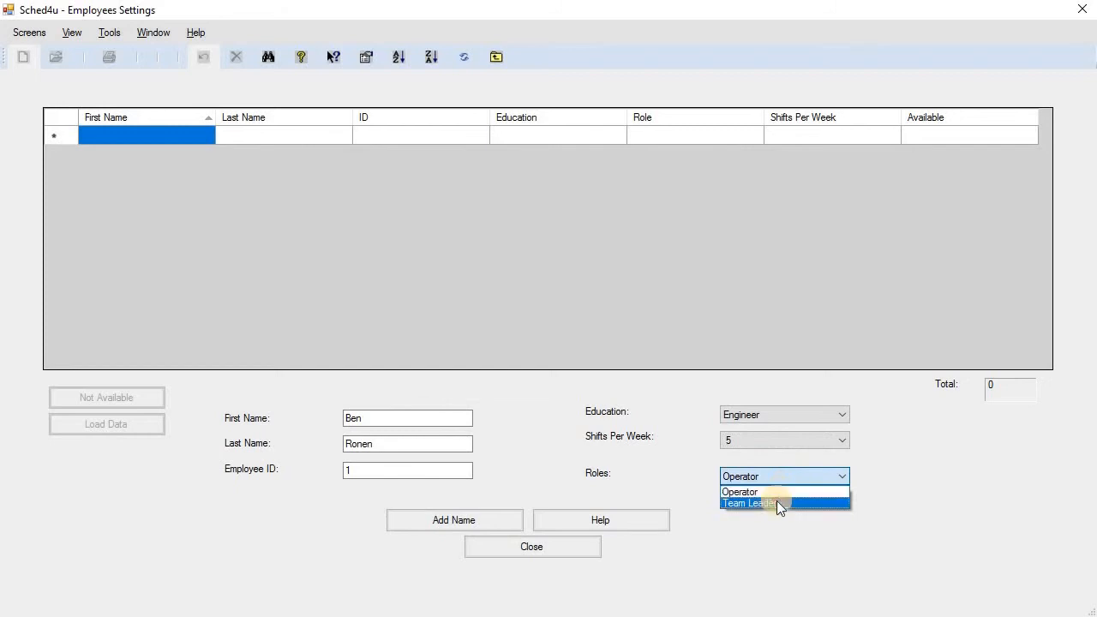
left_click(777, 501)
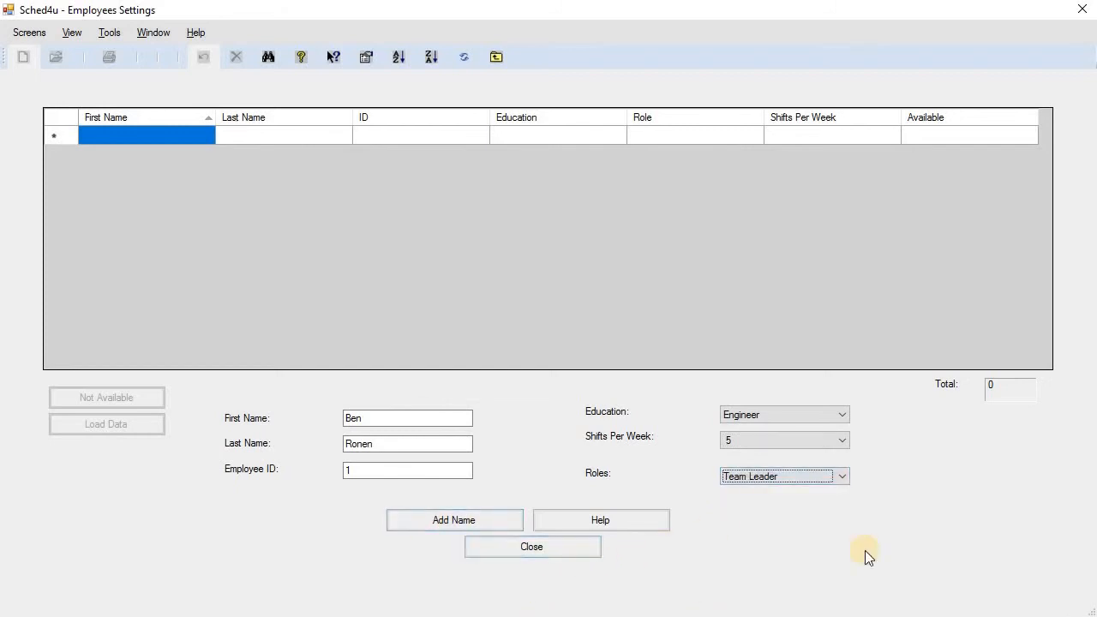
left_click(507, 523)
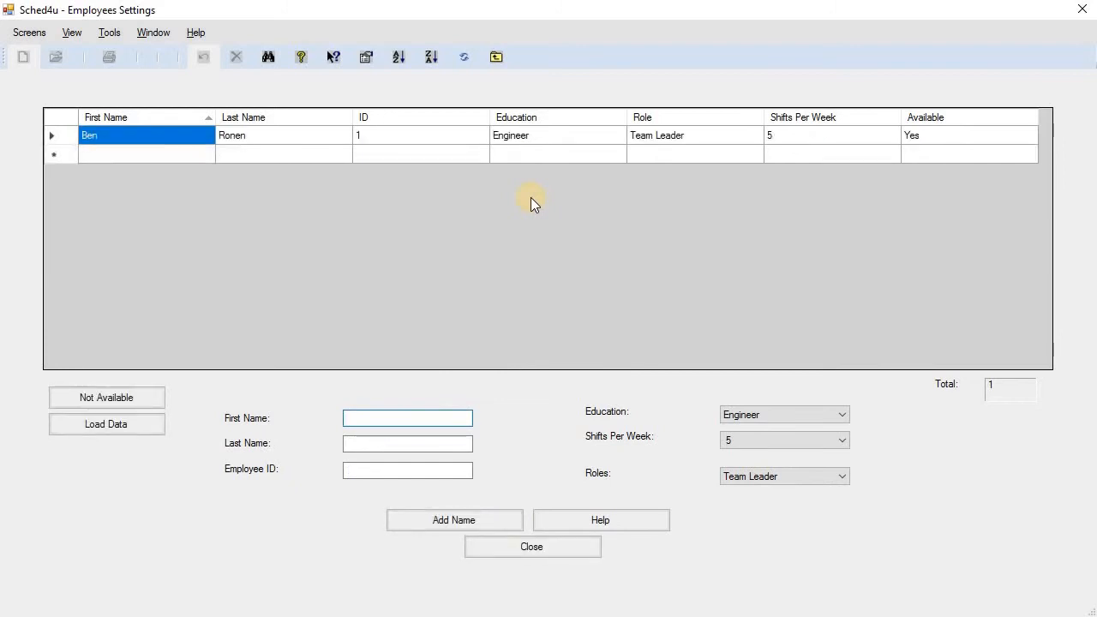
Add the second employee's full name and ID as a Practical Engineer Operator.
key("Tab")
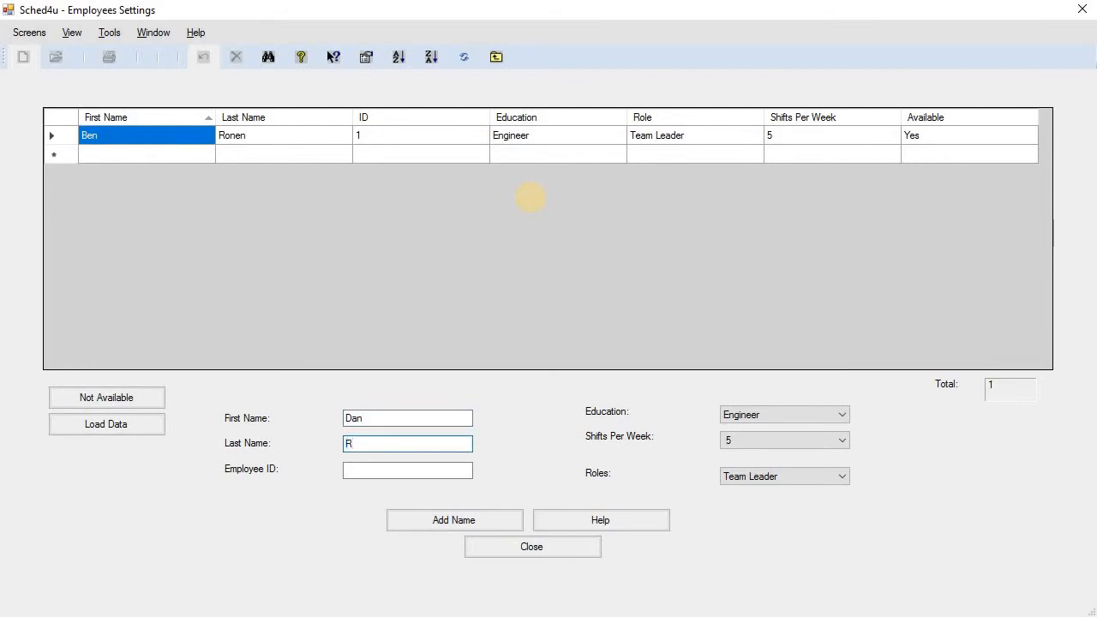
key("Tab")
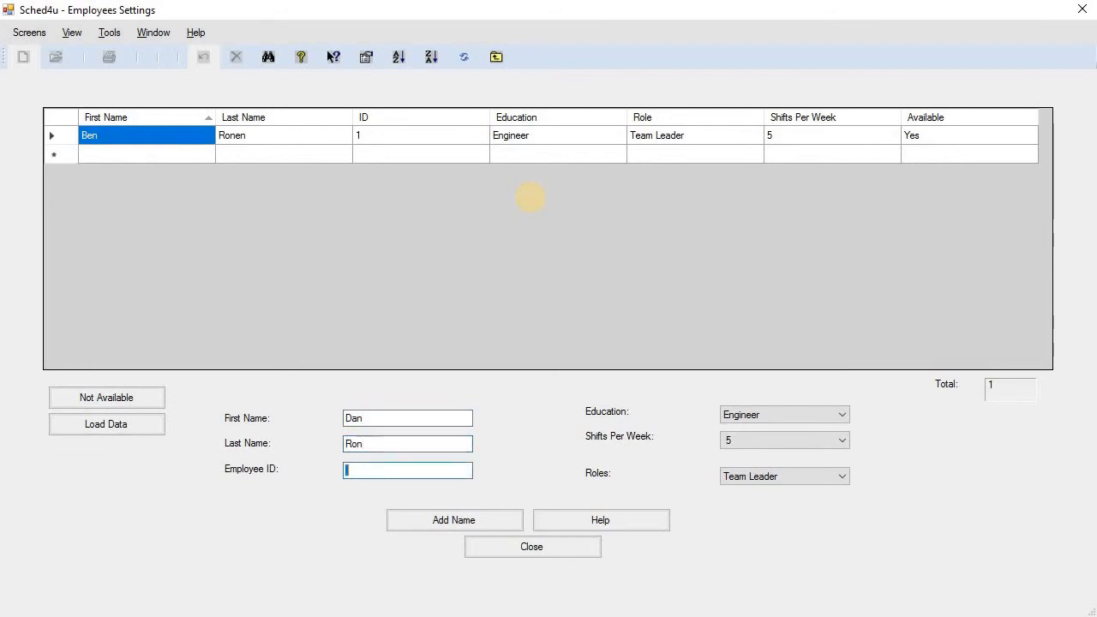
type("2")
left_click(785, 413)
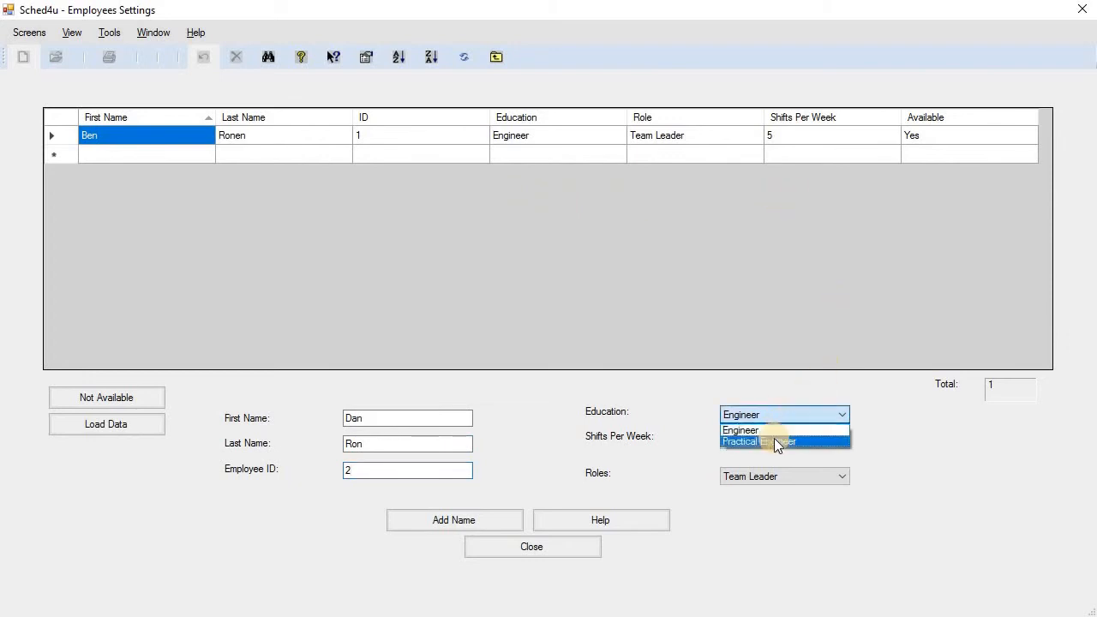
left_click(773, 440)
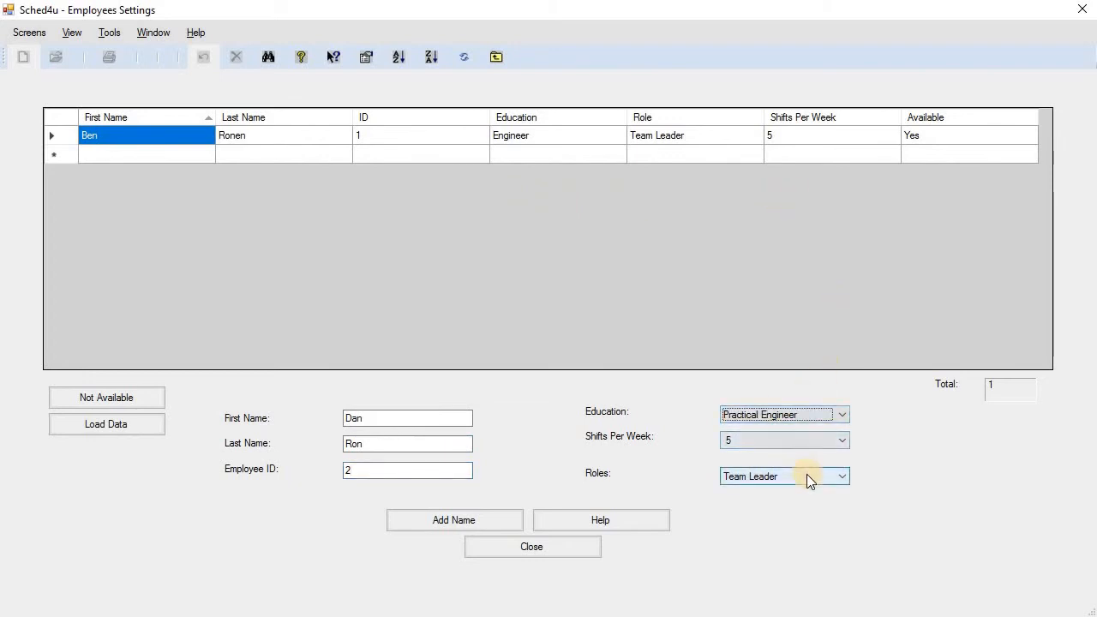
left_click(807, 474)
left_click(800, 489)
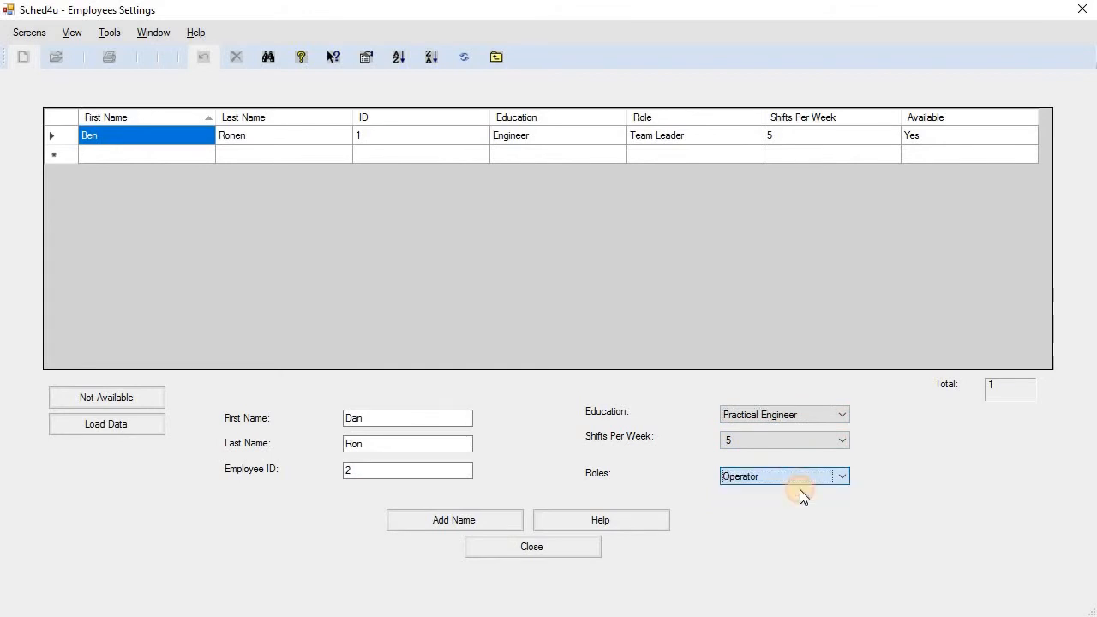
left_click(510, 521)
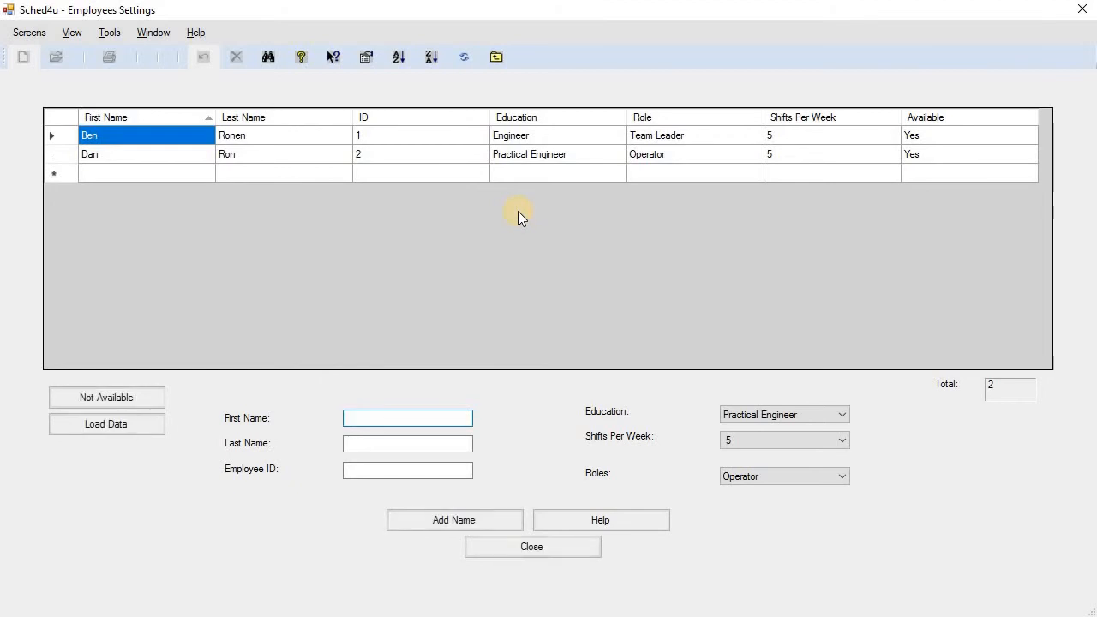
Add a third employee's full name and ID with the same Practical Engineer Operator settings.
key("Tab")
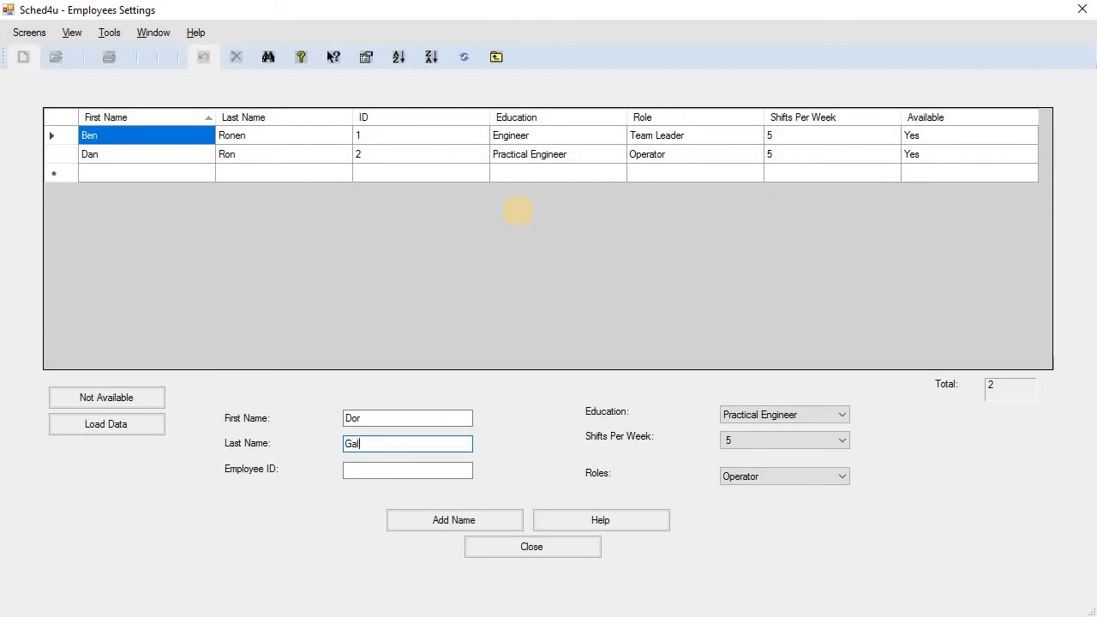
key("Tab")
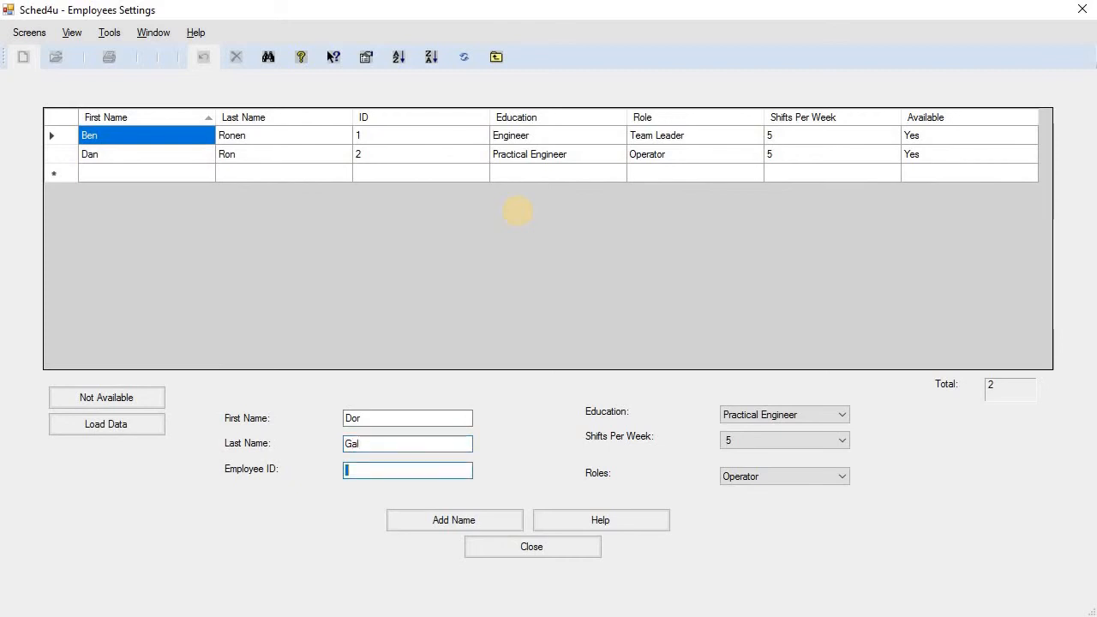
type("3")
left_click(497, 522)
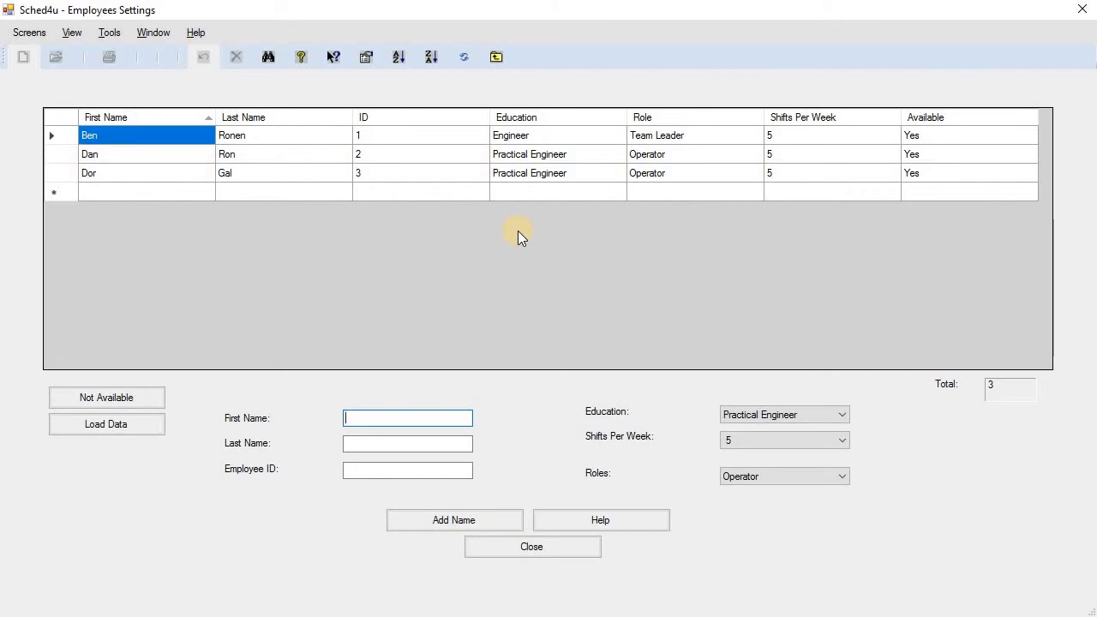
left_click(71, 168)
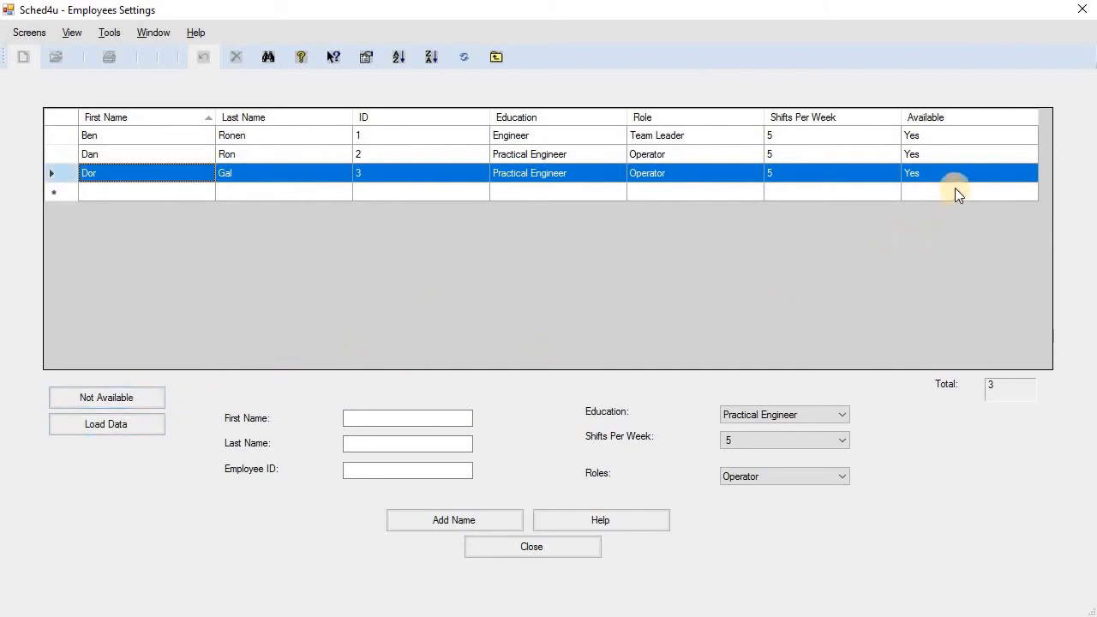
left_click(153, 395)
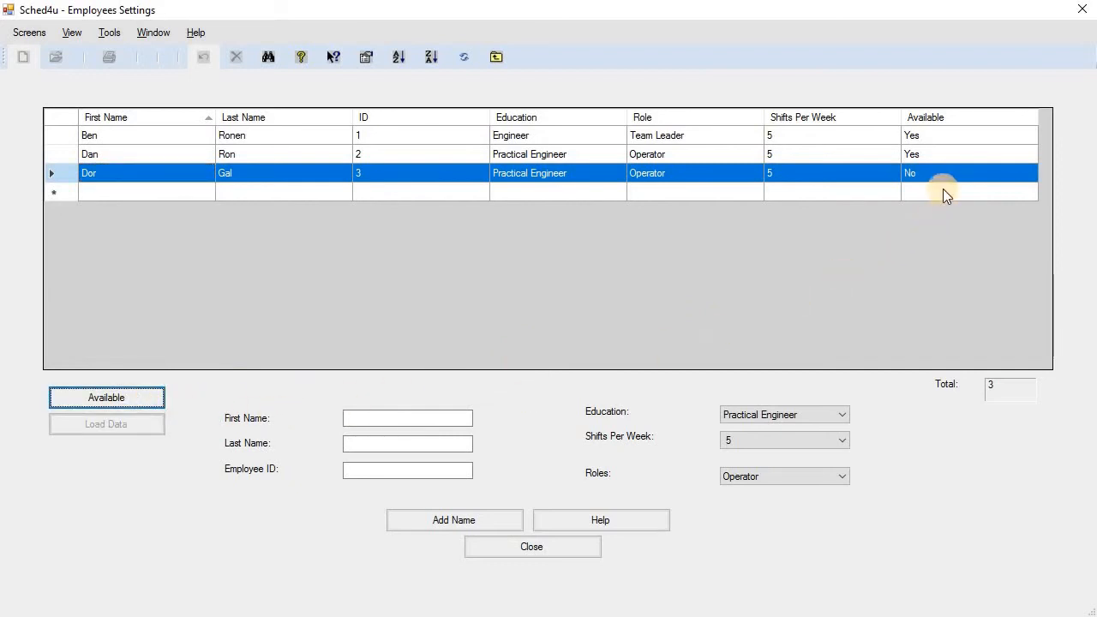
left_click(145, 396)
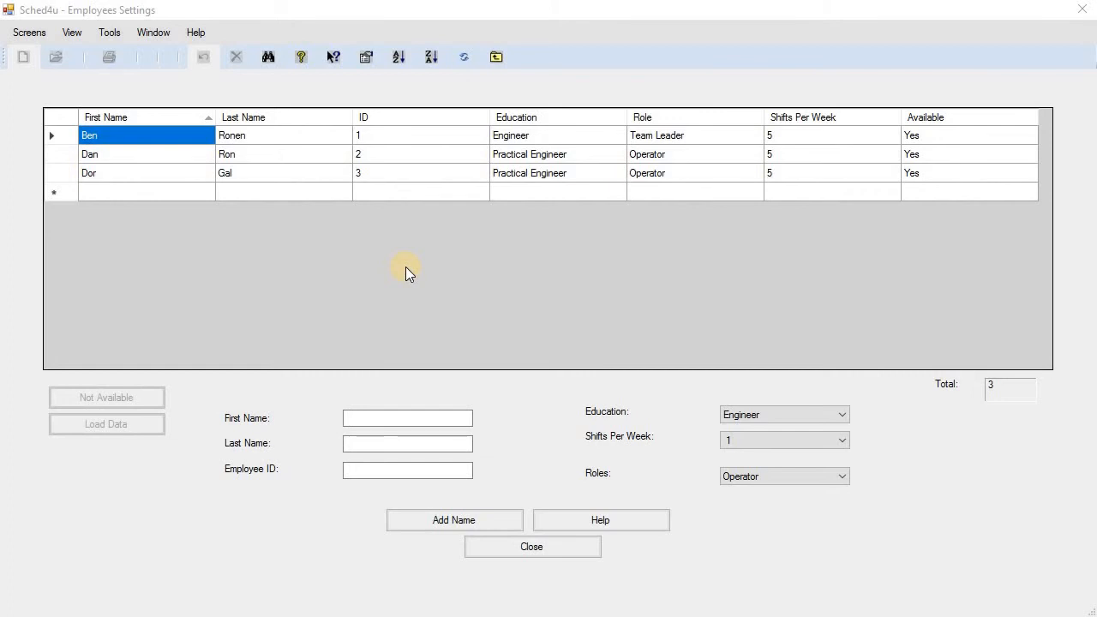
Delete the third employee's row and confirm the record removal.
left_click(58, 176)
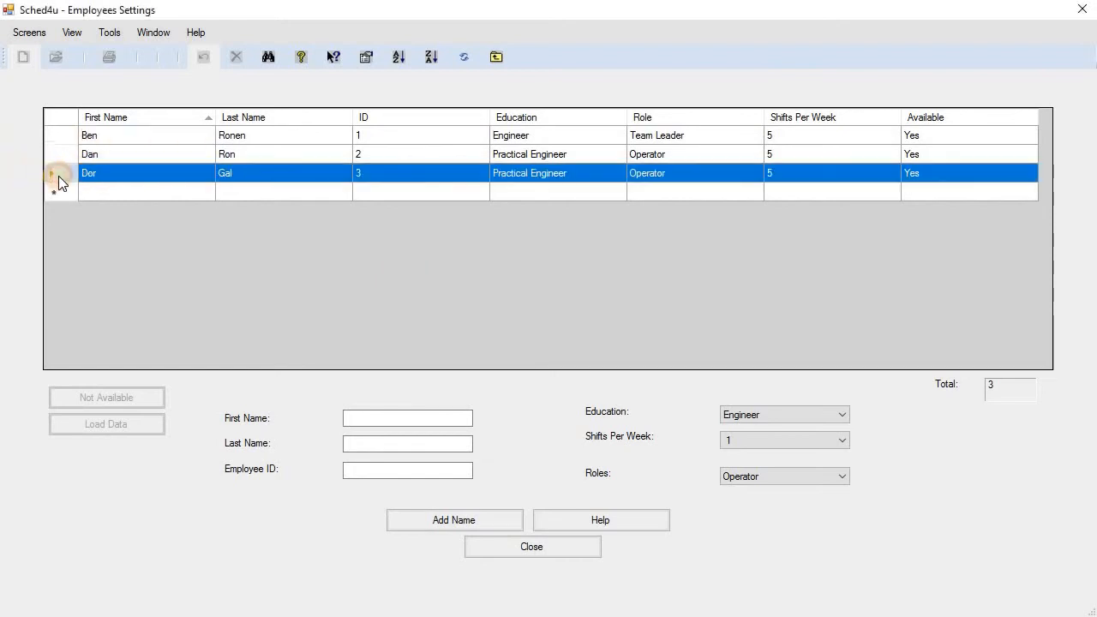
key("Delete")
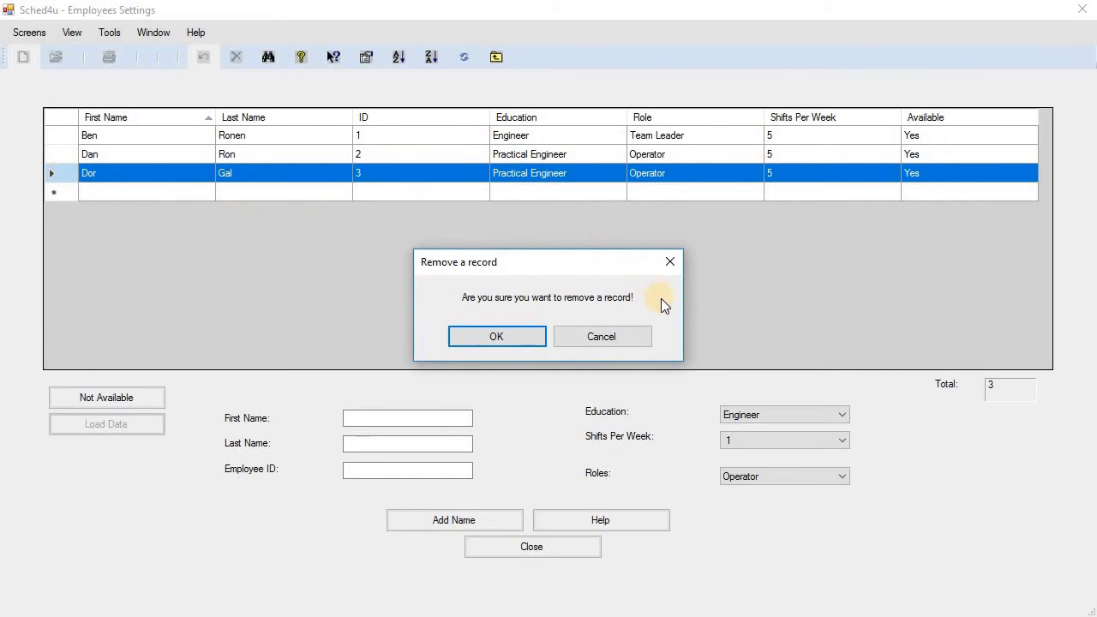
left_click(532, 341)
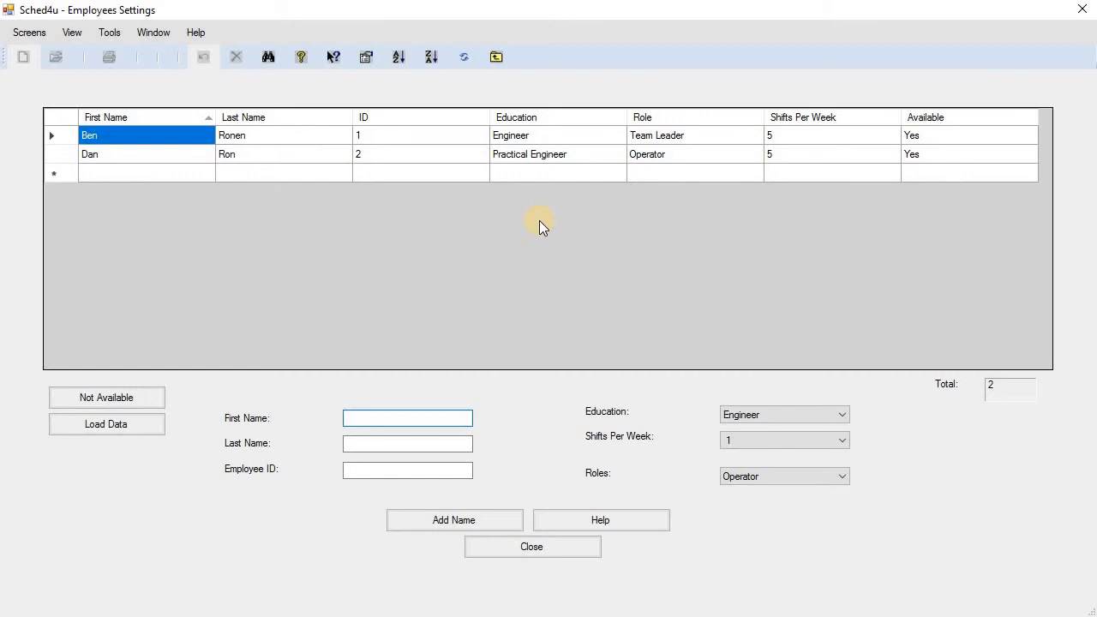
Enter the third employee's first name, last name and ID again.
key("Tab")
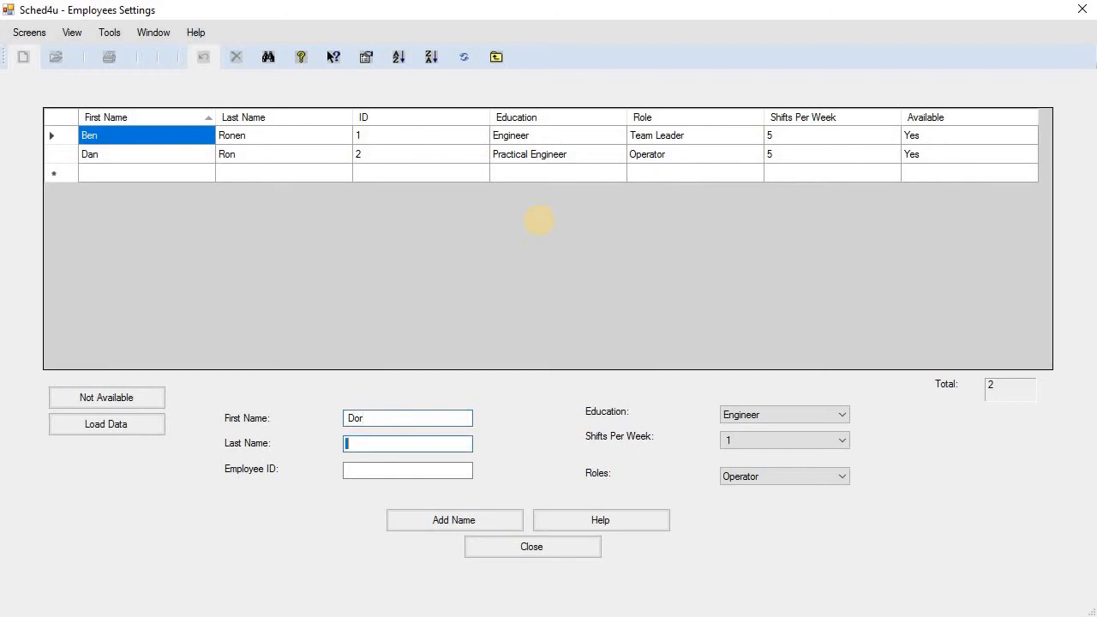
key("Tab")
type("3")
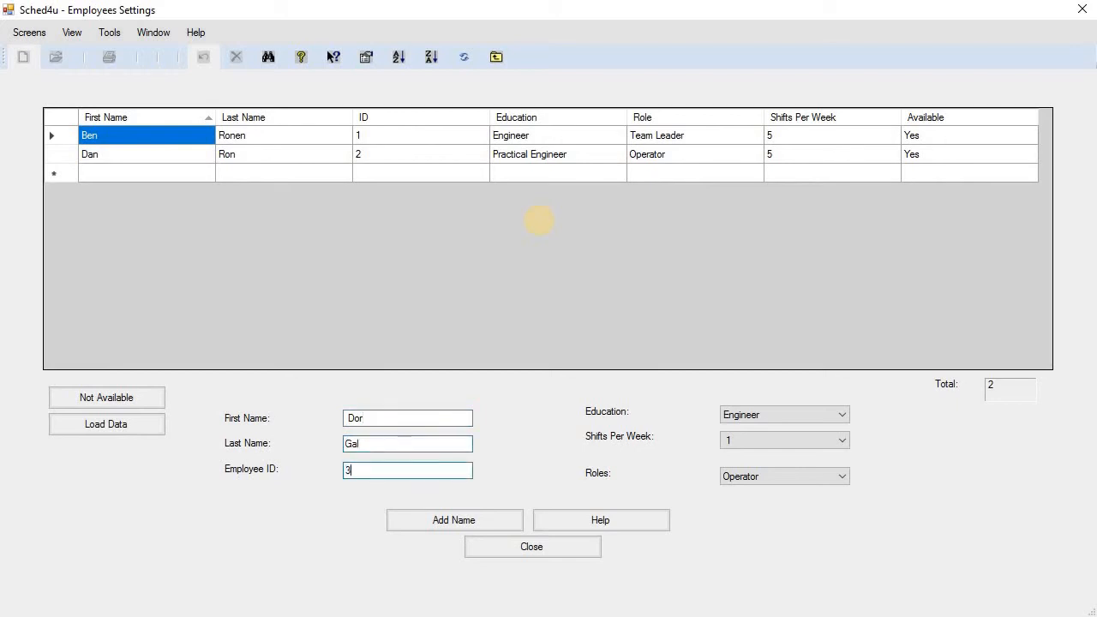
Make them a Practical Engineer with 5 shifts per week, add them, and close settings.
left_click(812, 415)
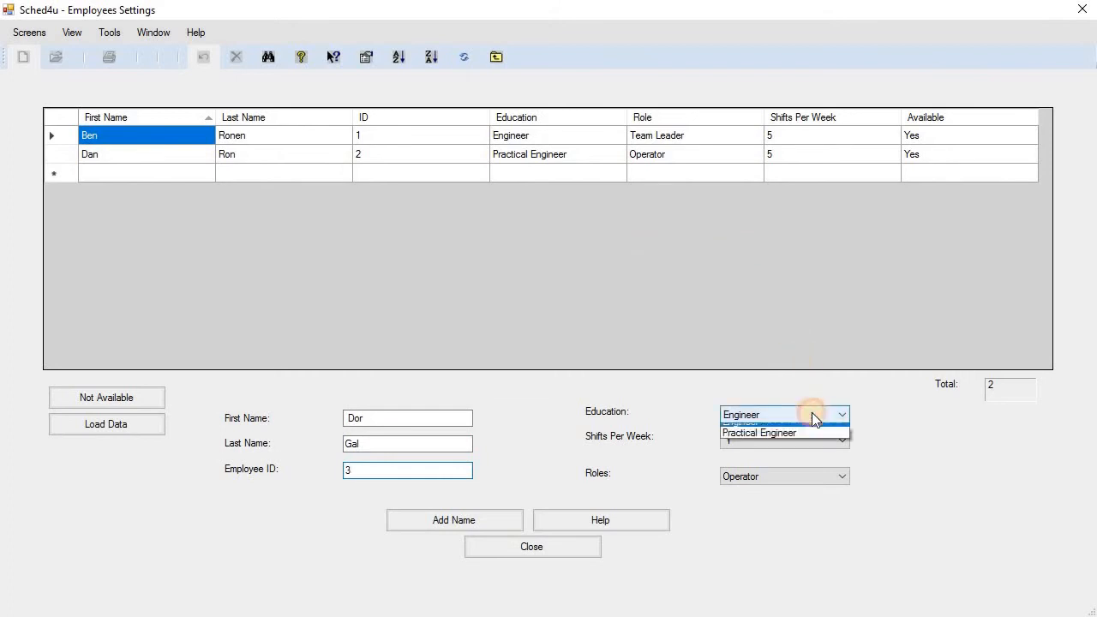
left_click(819, 441)
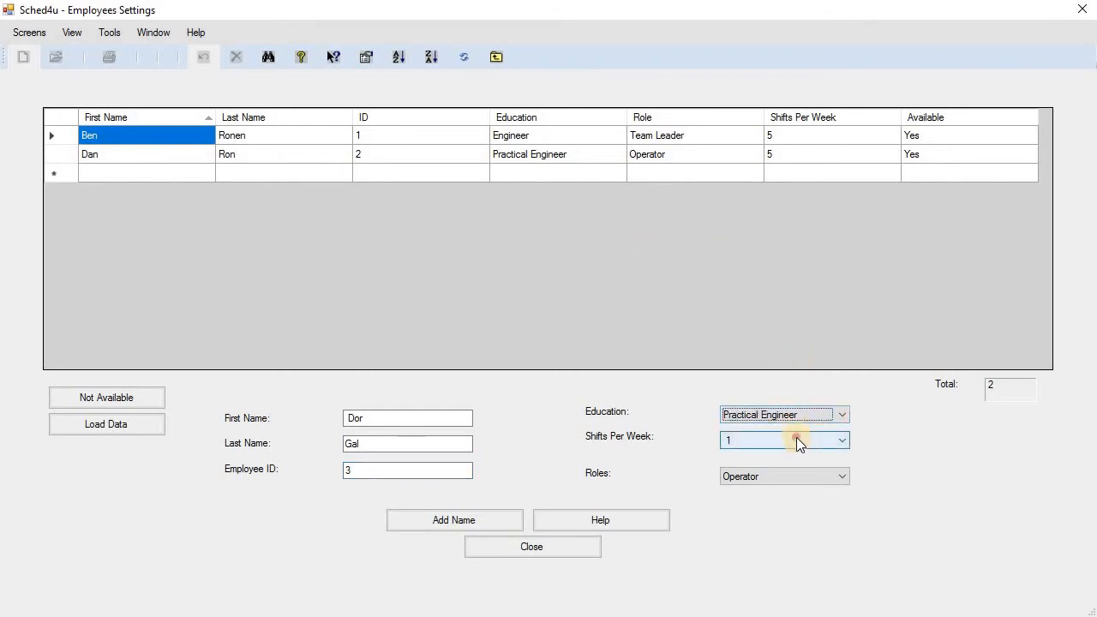
left_click(796, 438)
left_click(798, 500)
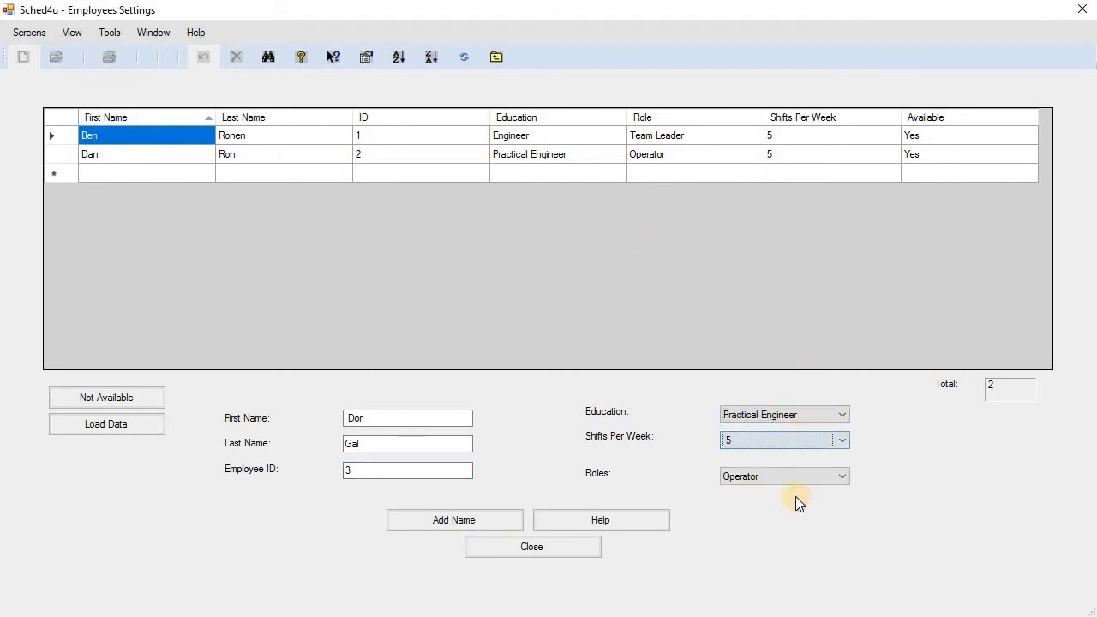
left_click(480, 522)
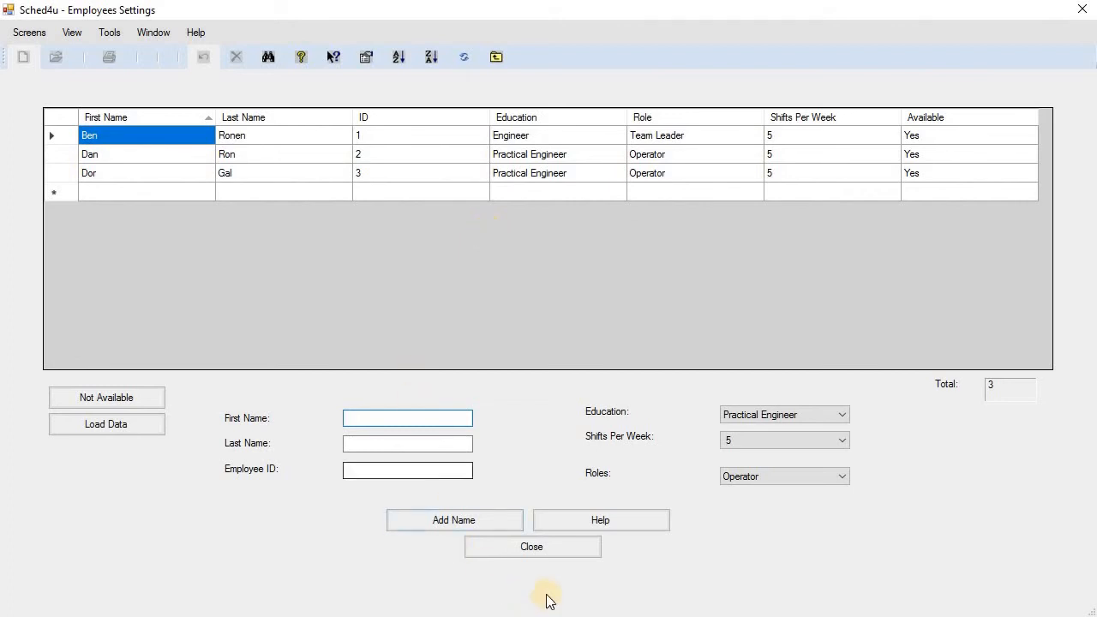
left_click(576, 553)
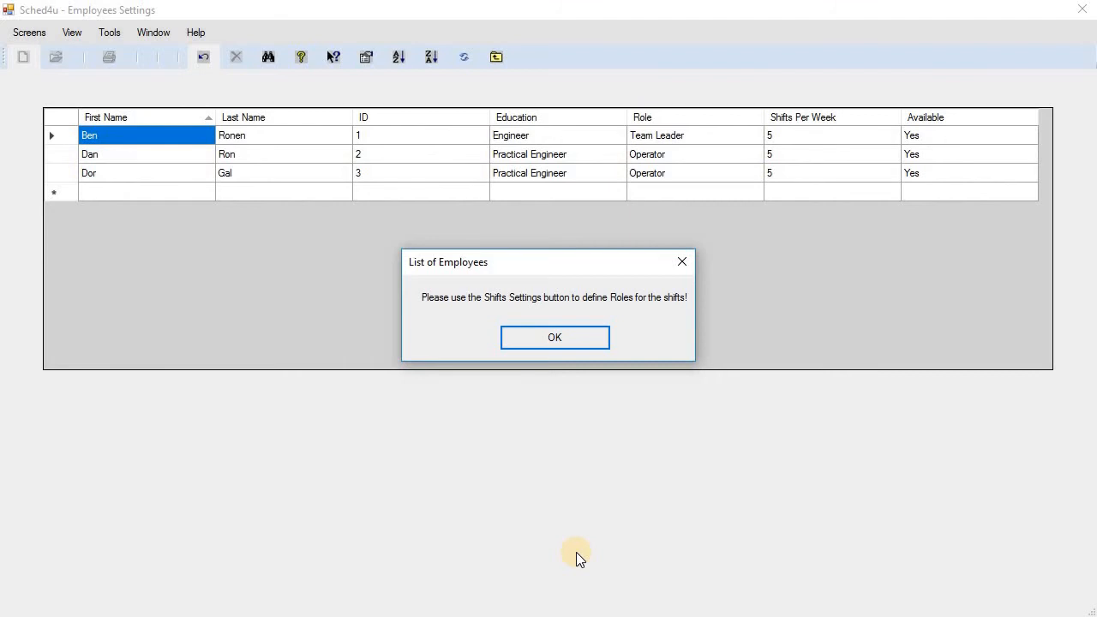
Dismiss the reminder to define shift roles via Shifts Settings.
left_click(589, 337)
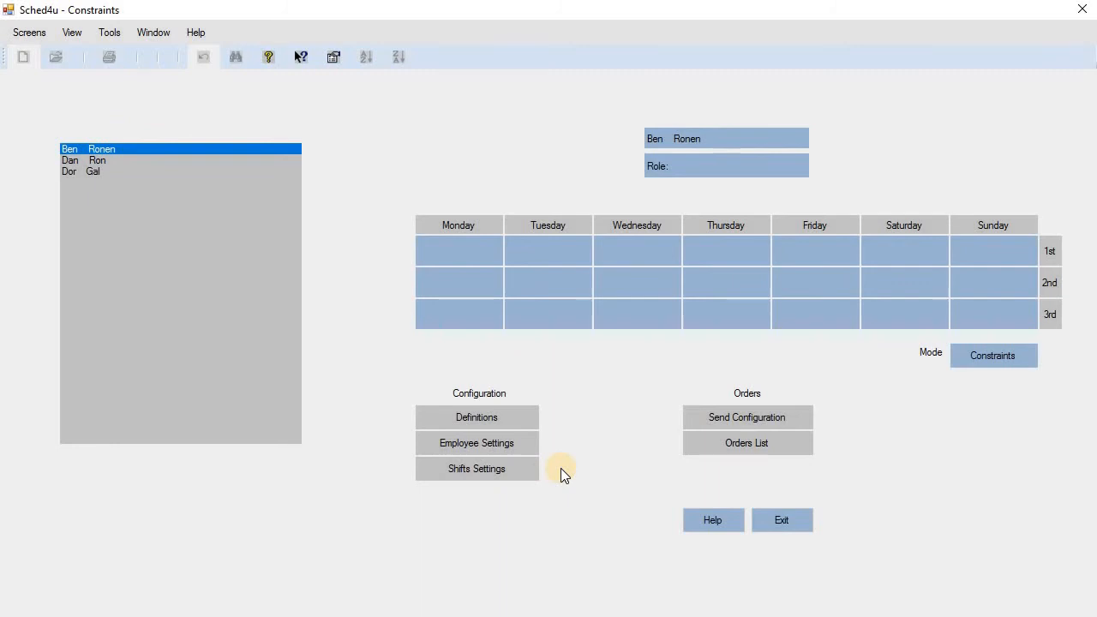
Open Shifts Settings and choose Operator as the employee category.
left_click(524, 465)
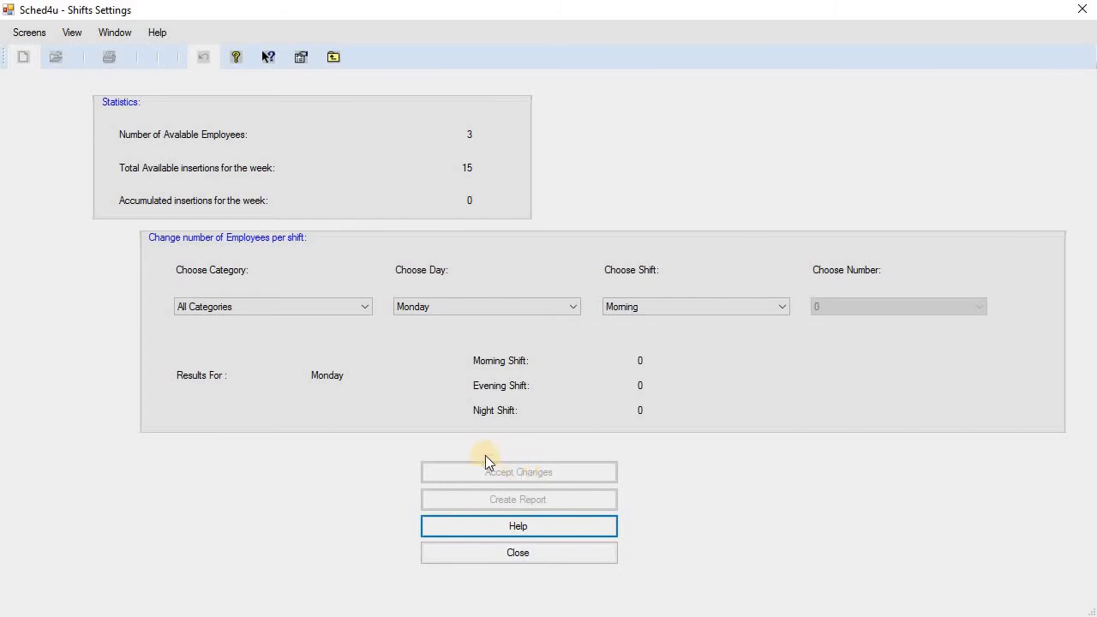
left_click(297, 308)
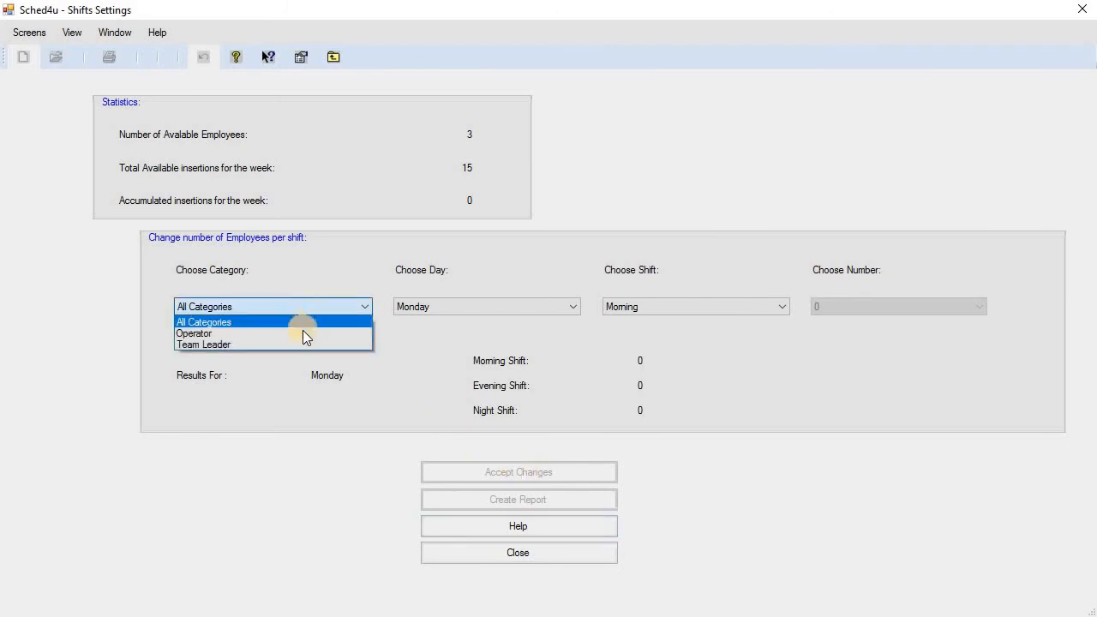
left_click(303, 333)
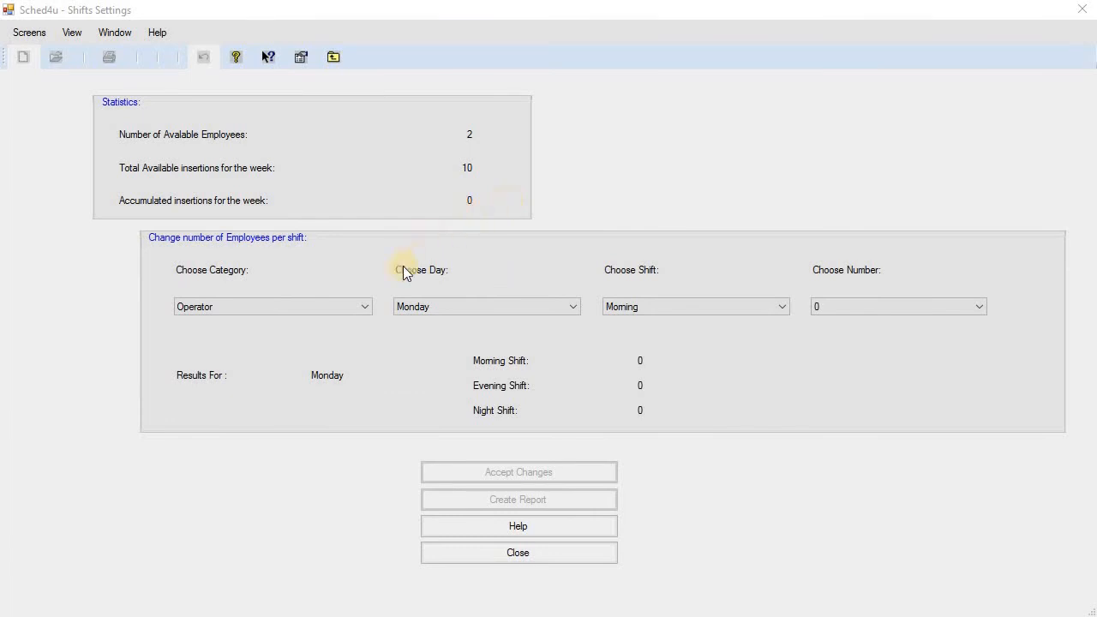
Reselect the Operator category, keep Monday, and select the Evening shift.
left_click(335, 308)
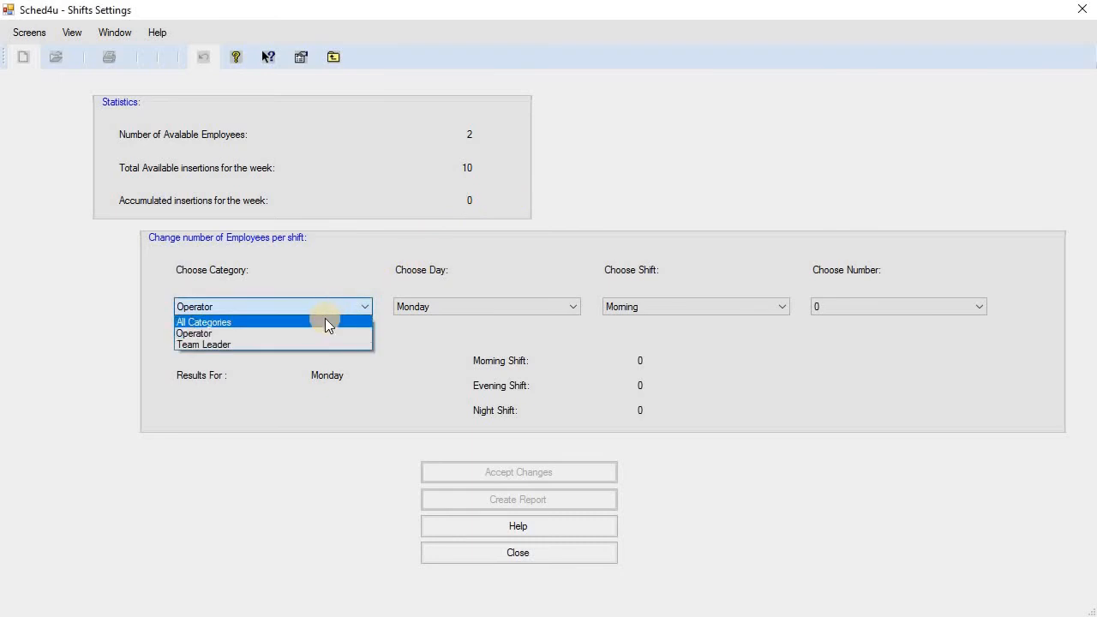
left_click(325, 321)
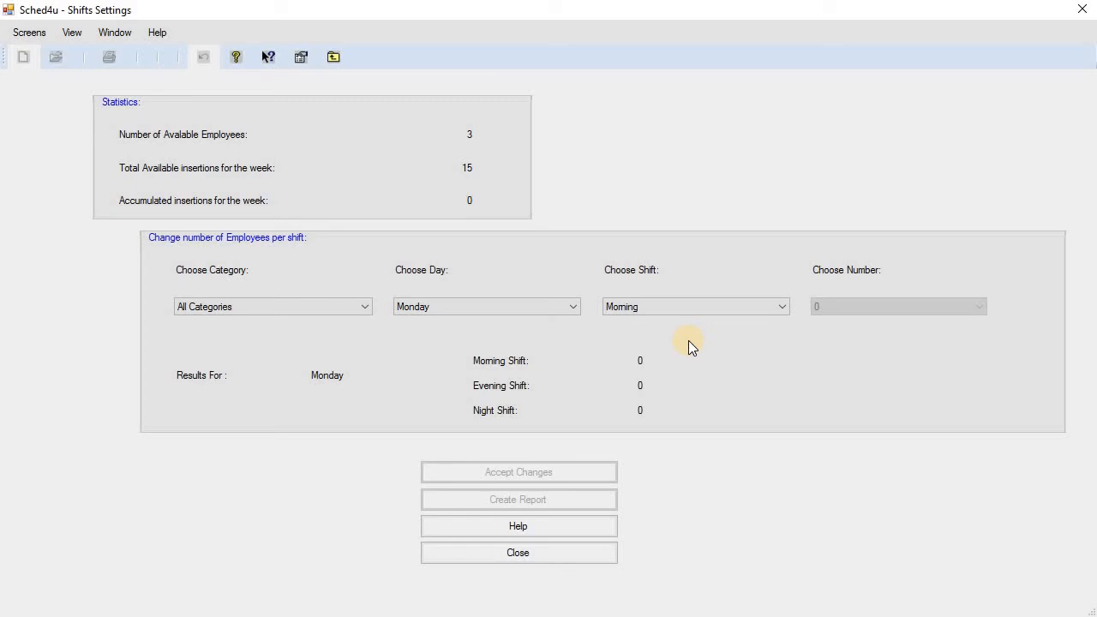
left_click(279, 305)
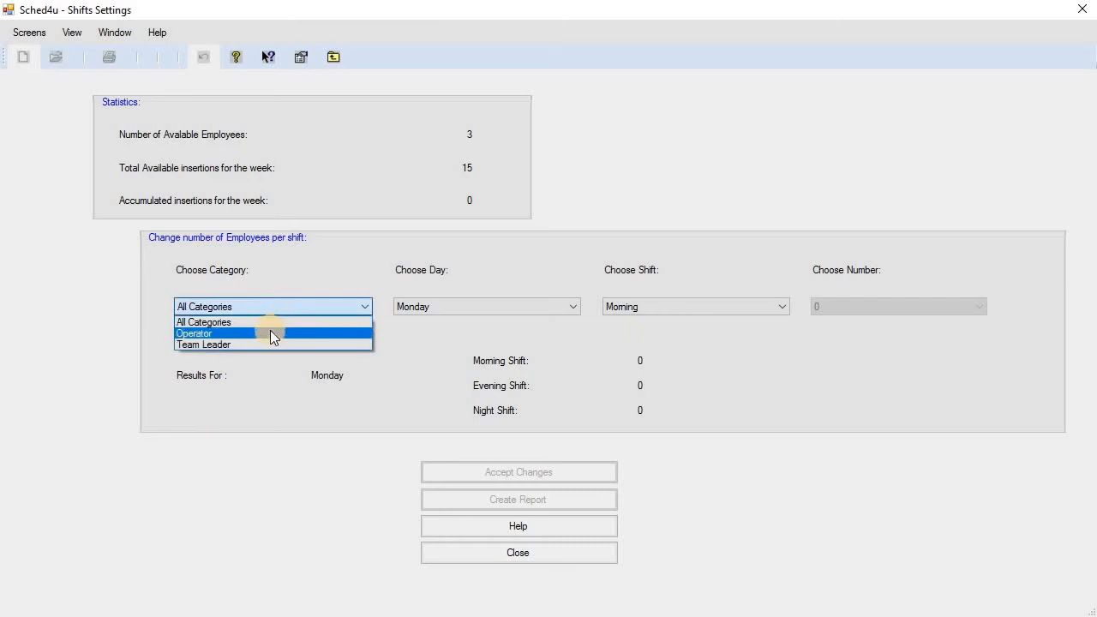
left_click(270, 334)
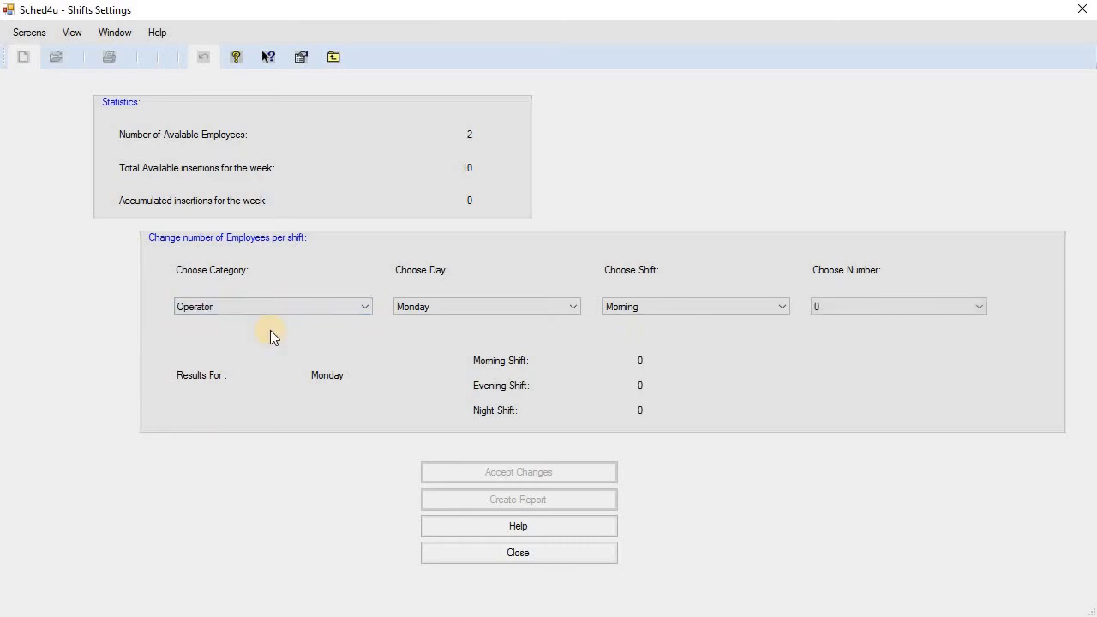
left_click(468, 307)
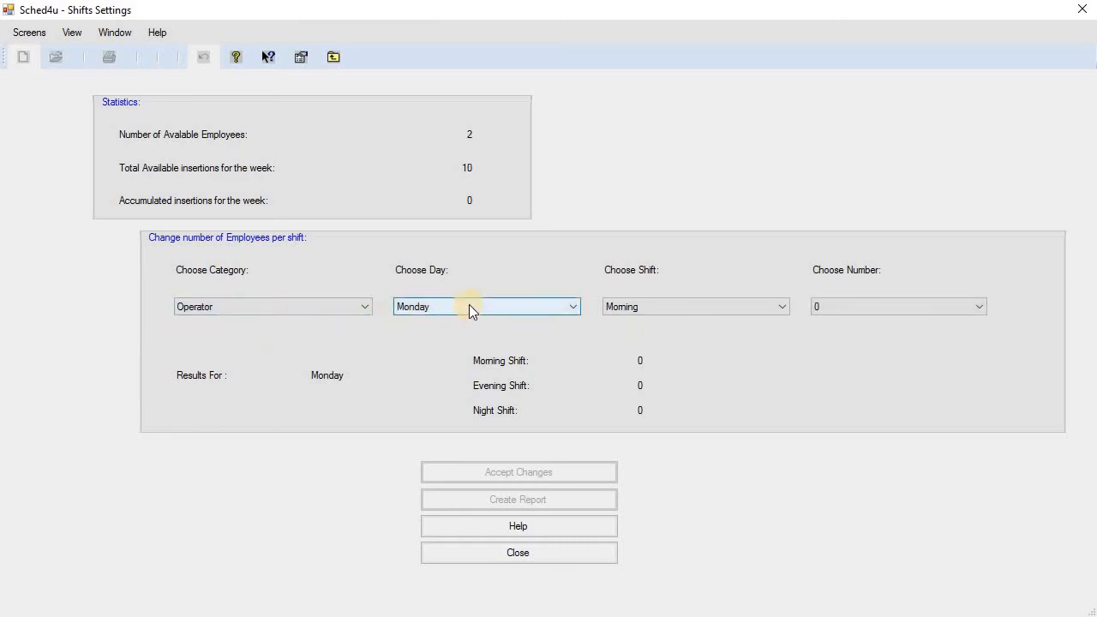
left_click(469, 306)
left_click(712, 310)
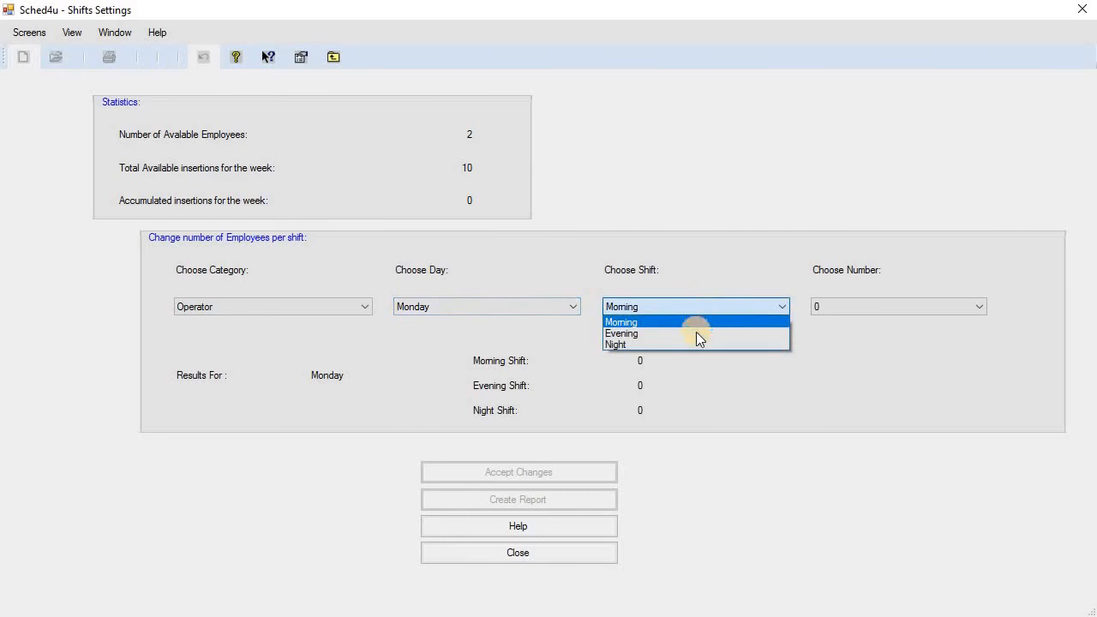
left_click(696, 334)
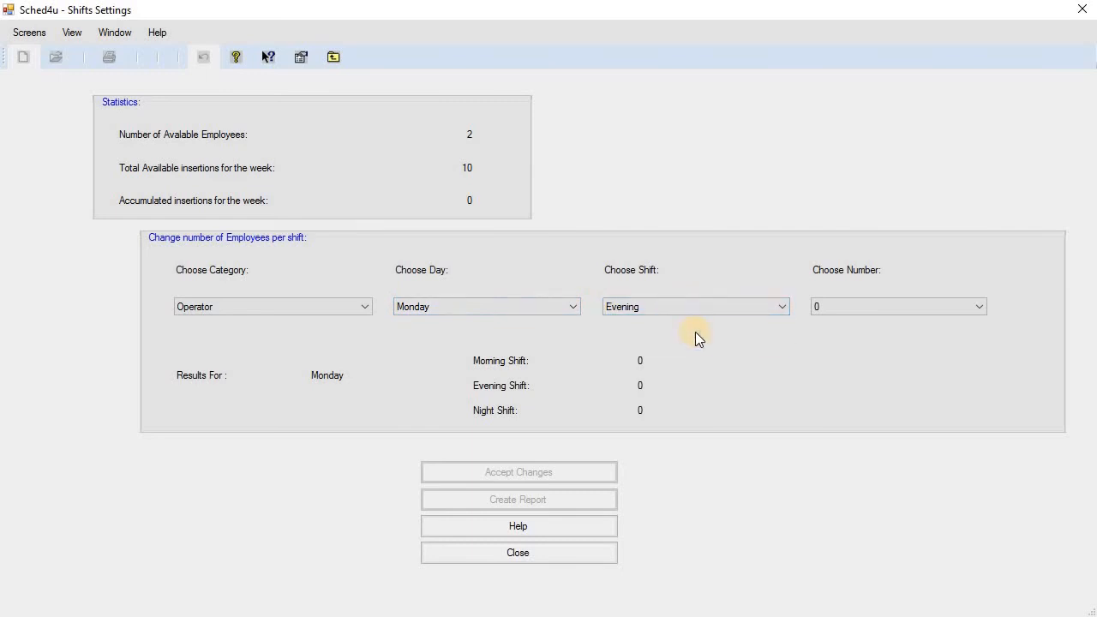
Set Monday's Evening shift to 2 Operators and accept the change.
left_click(880, 306)
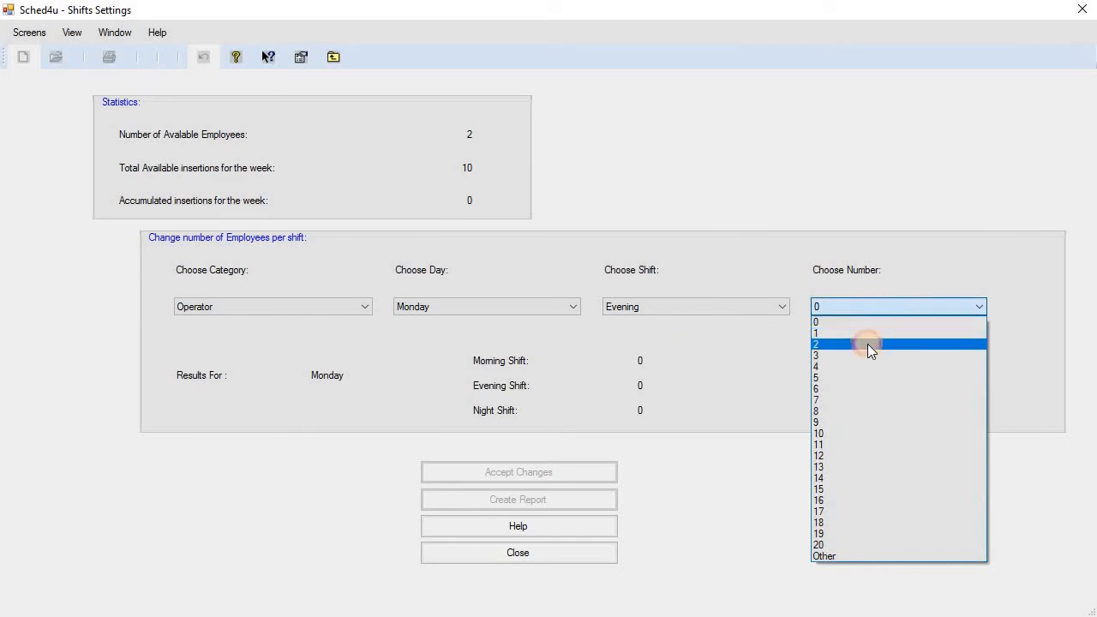
left_click(867, 344)
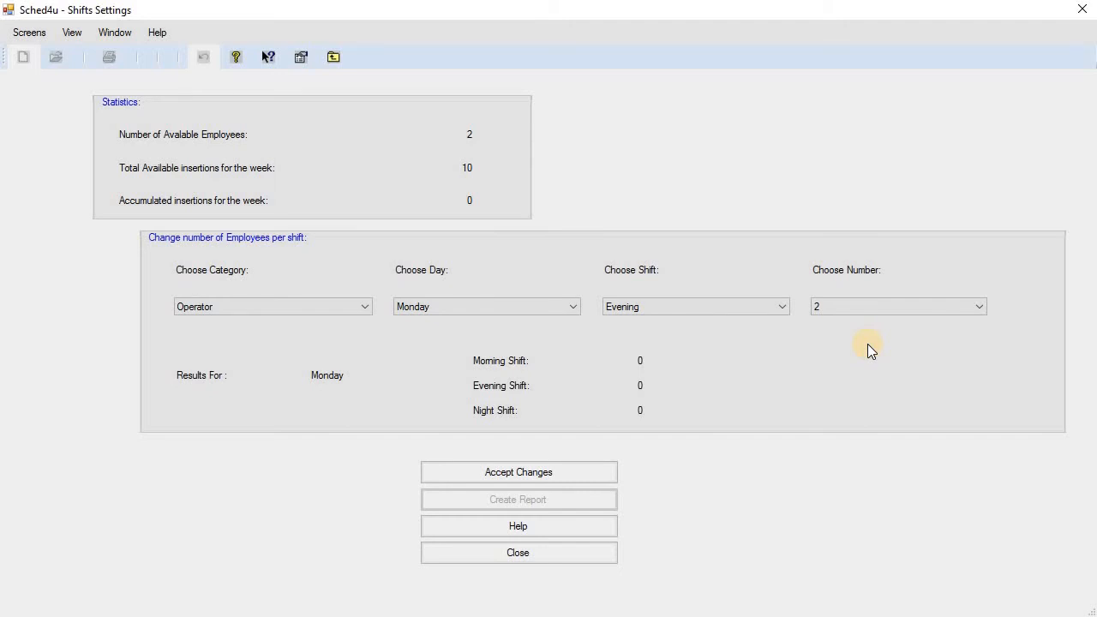
left_click(599, 472)
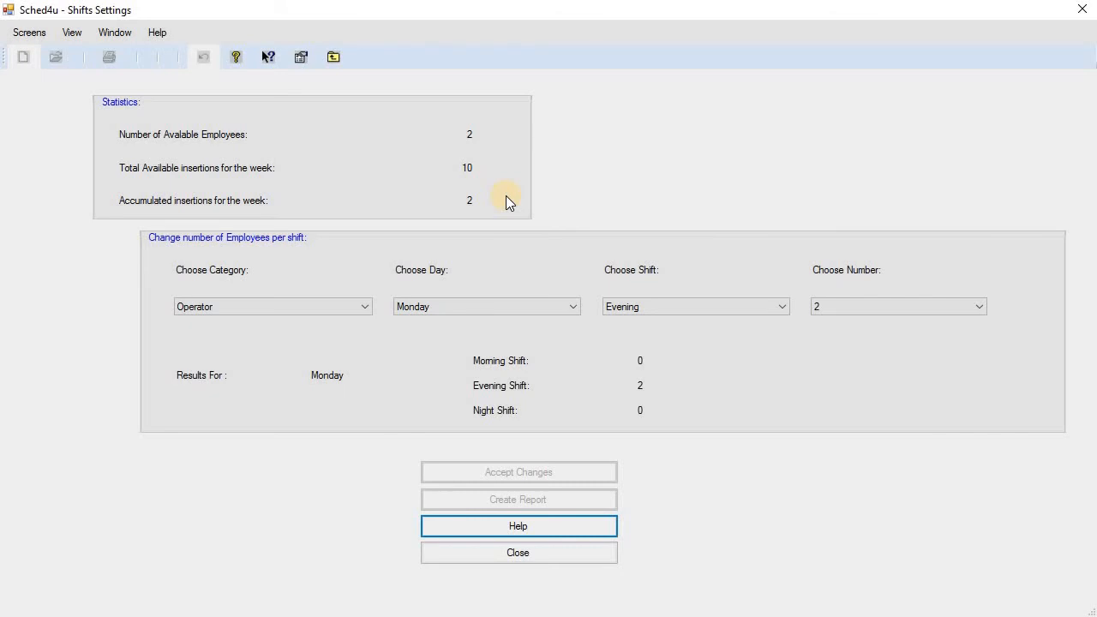
Switch to the Morning shift and apply 2 Operators to Wednesday morning.
left_click(472, 304)
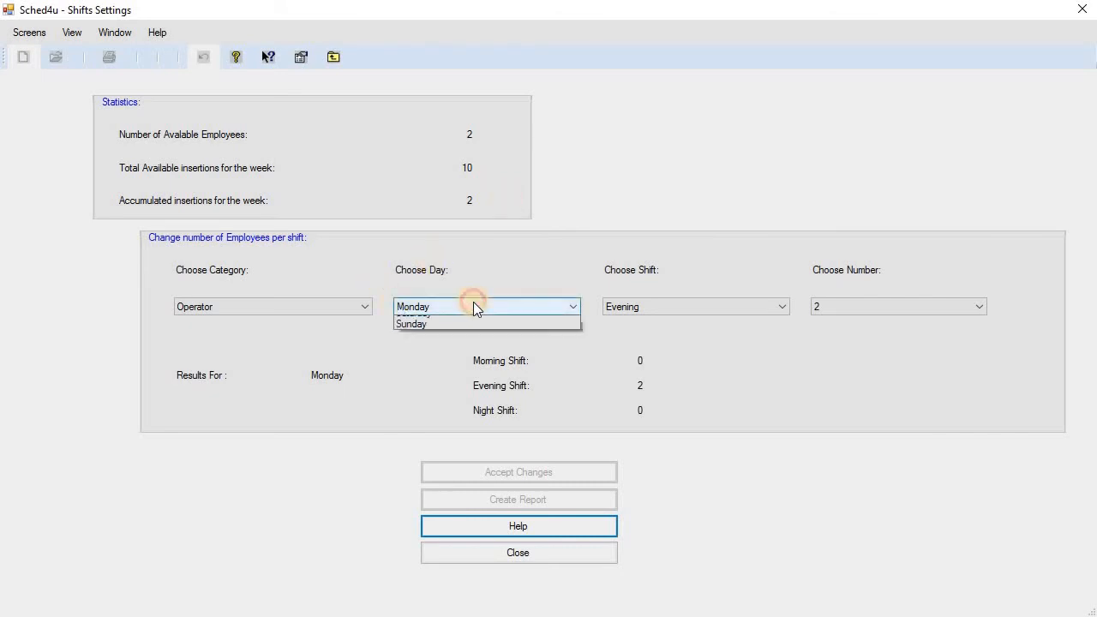
left_click(465, 331)
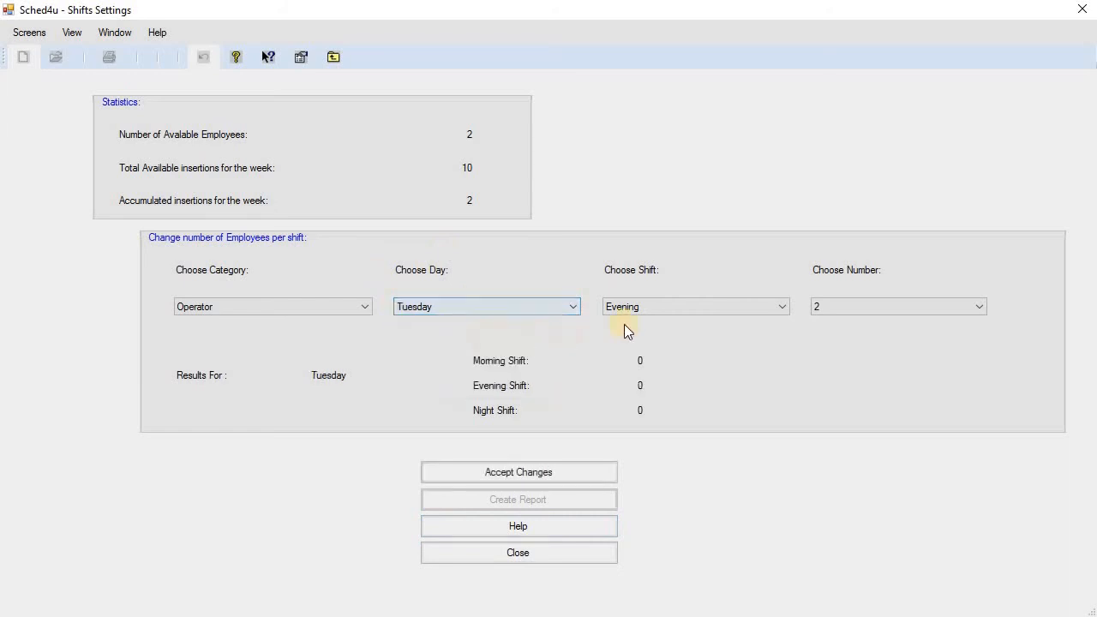
left_click(698, 304)
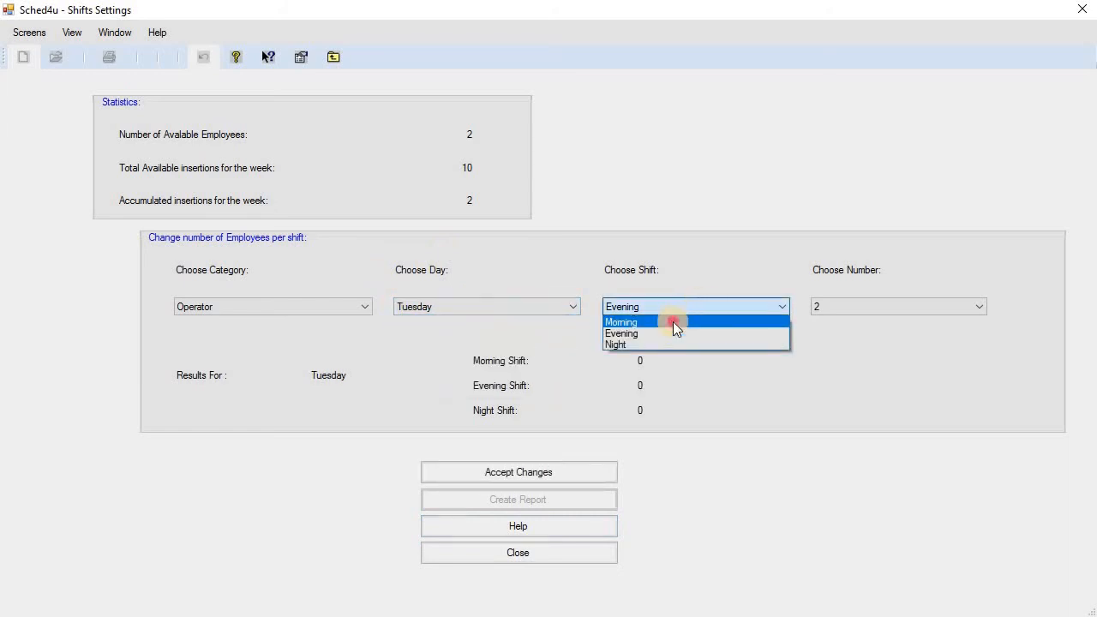
left_click(673, 320)
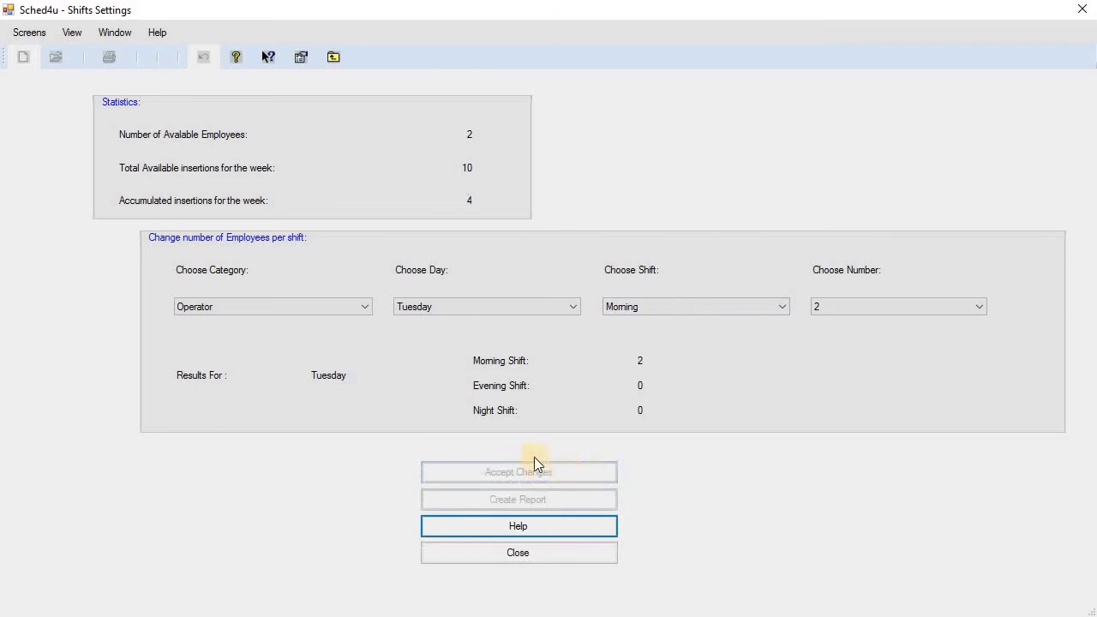
left_click(438, 307)
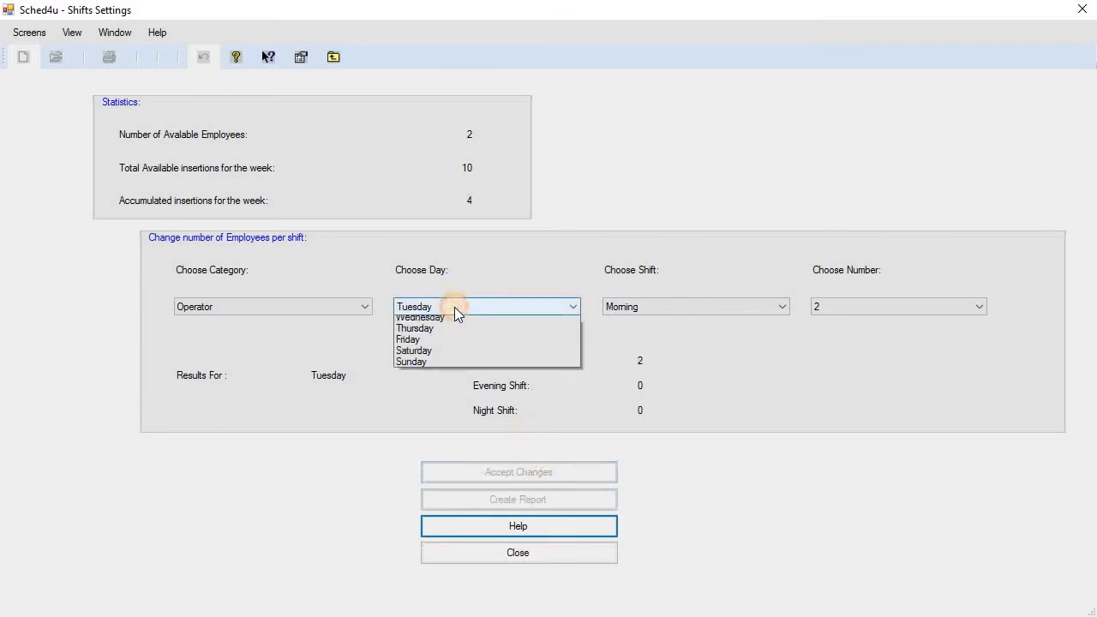
left_click(455, 342)
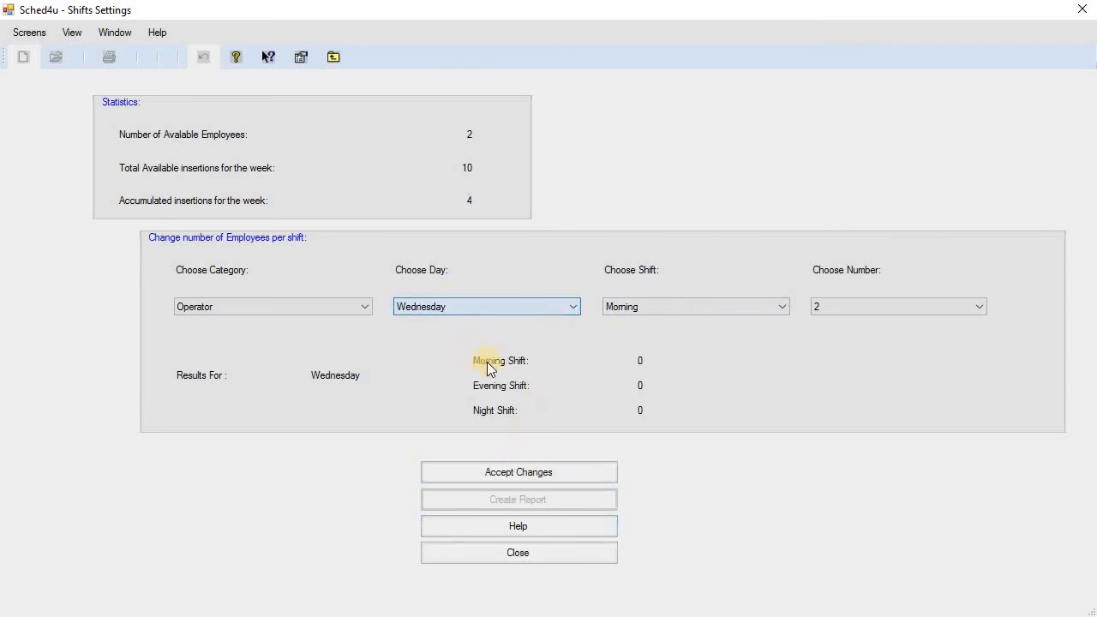
left_click(599, 473)
Put 1 Operator on the Thursday and Friday morning shifts.
left_click(491, 307)
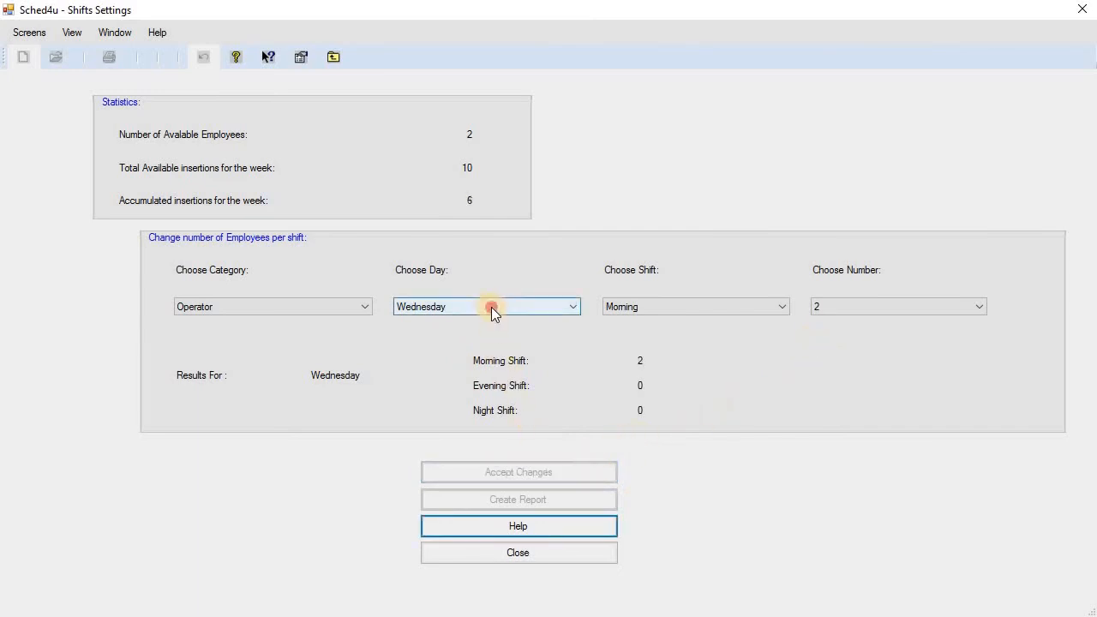
left_click(474, 357)
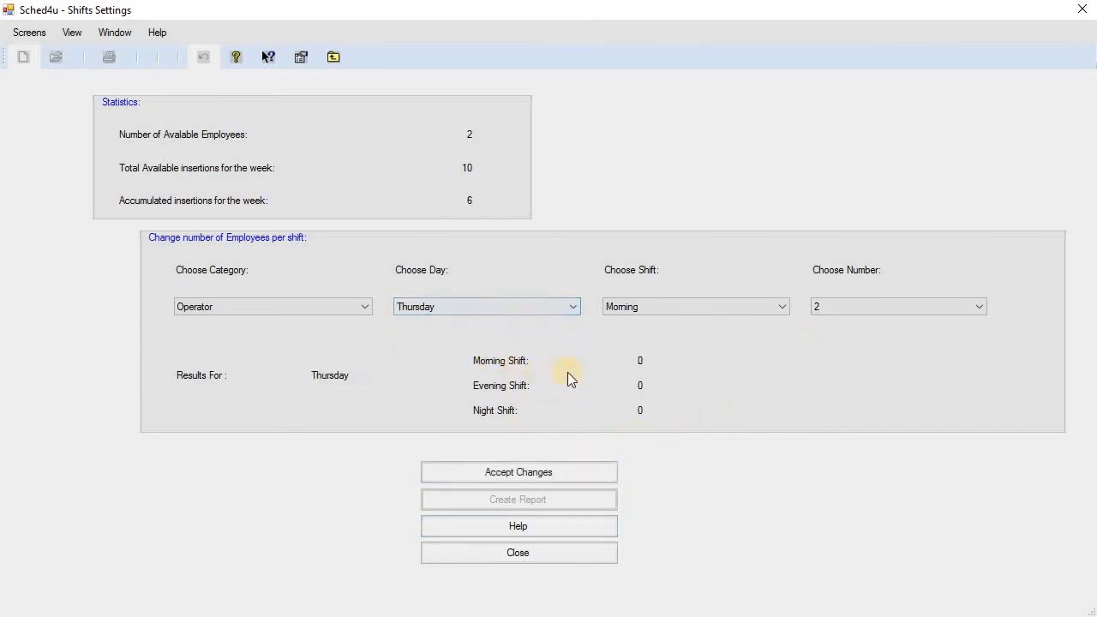
left_click(869, 302)
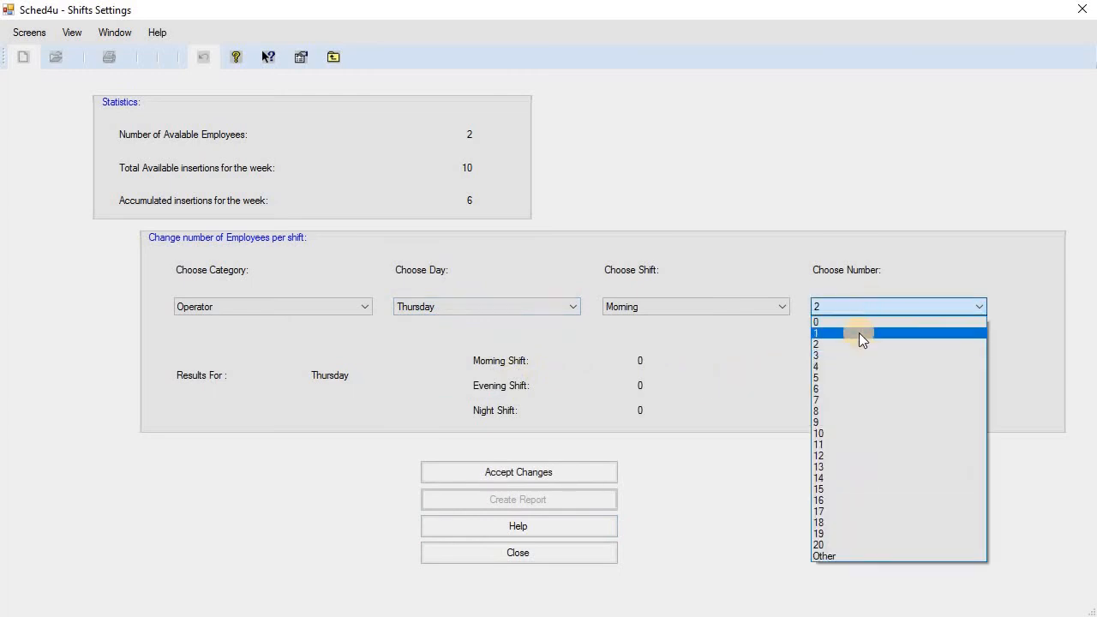
left_click(859, 335)
left_click(589, 471)
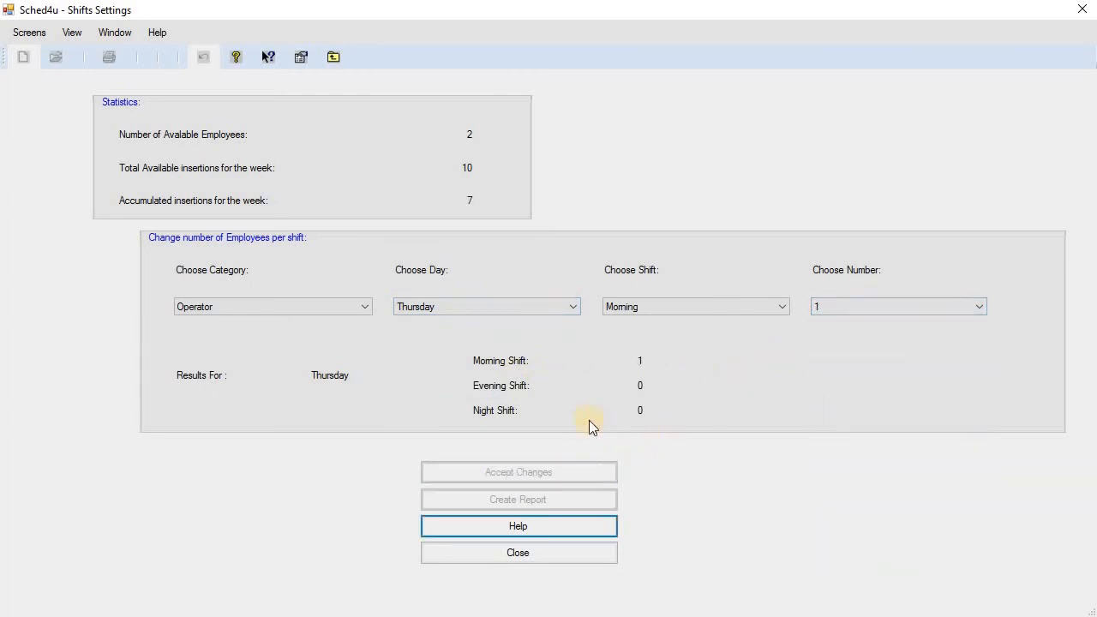
left_click(511, 306)
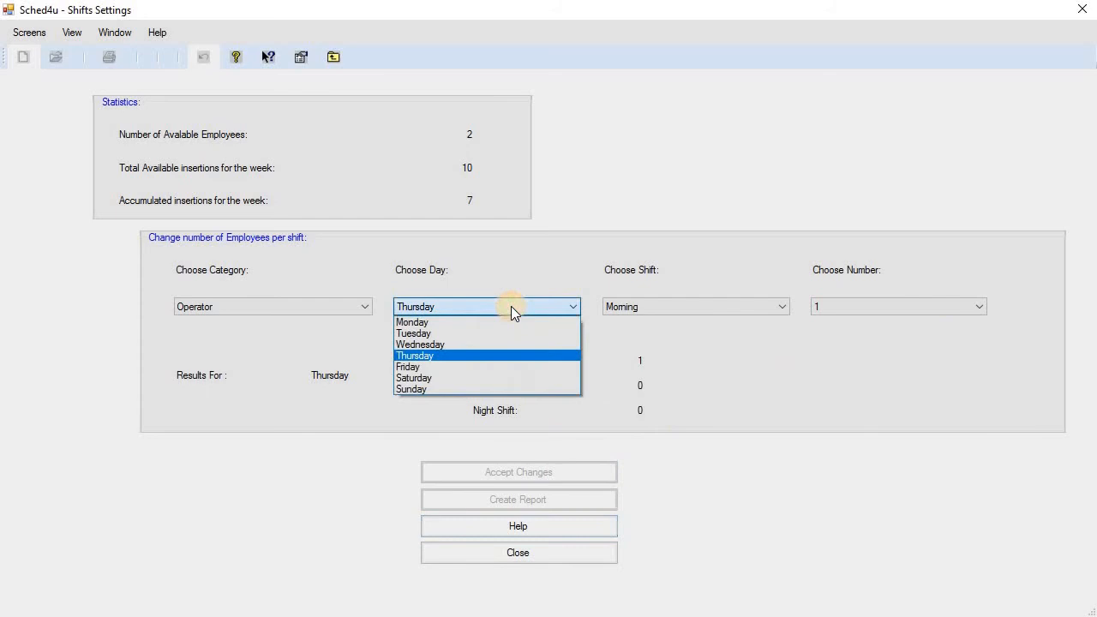
left_click(506, 367)
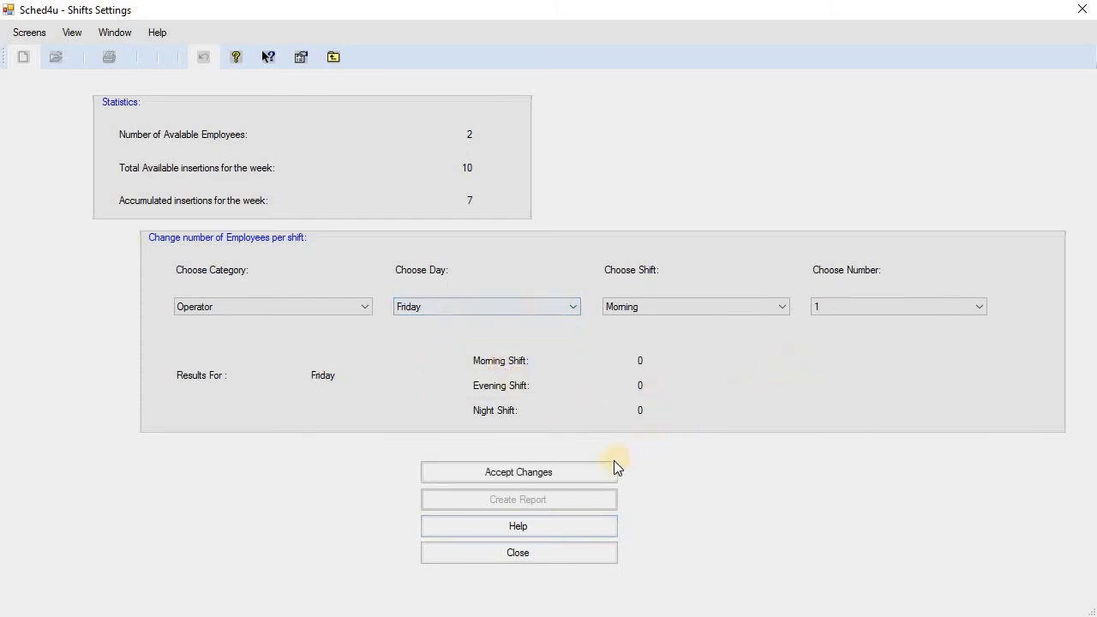
left_click(583, 470)
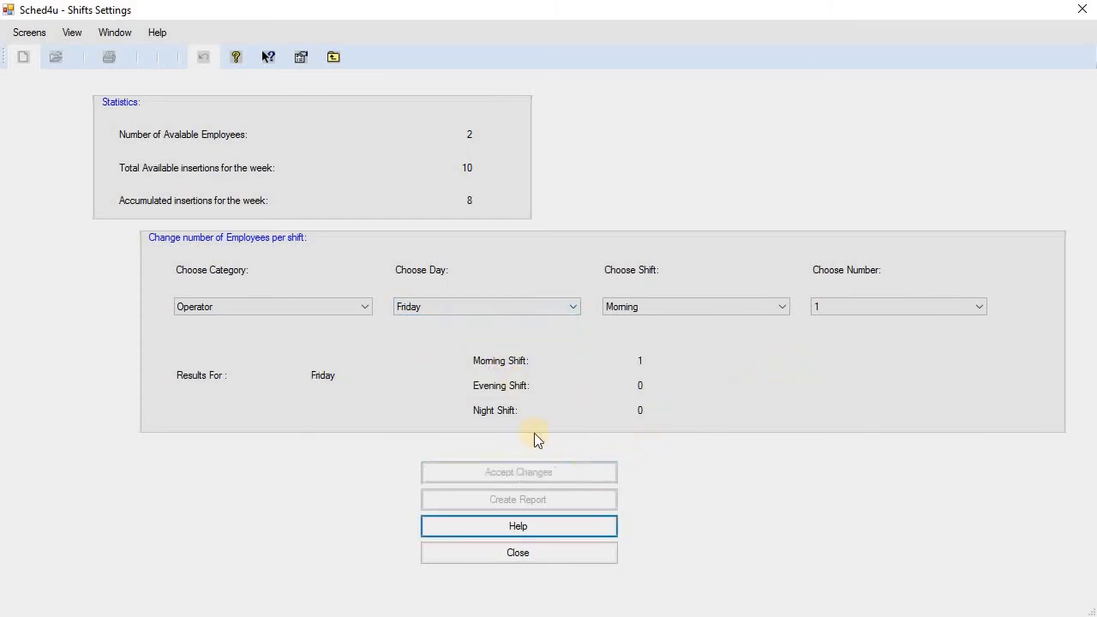
Put 1 Operator on the Saturday and Sunday morning shifts.
left_click(483, 302)
left_click(470, 377)
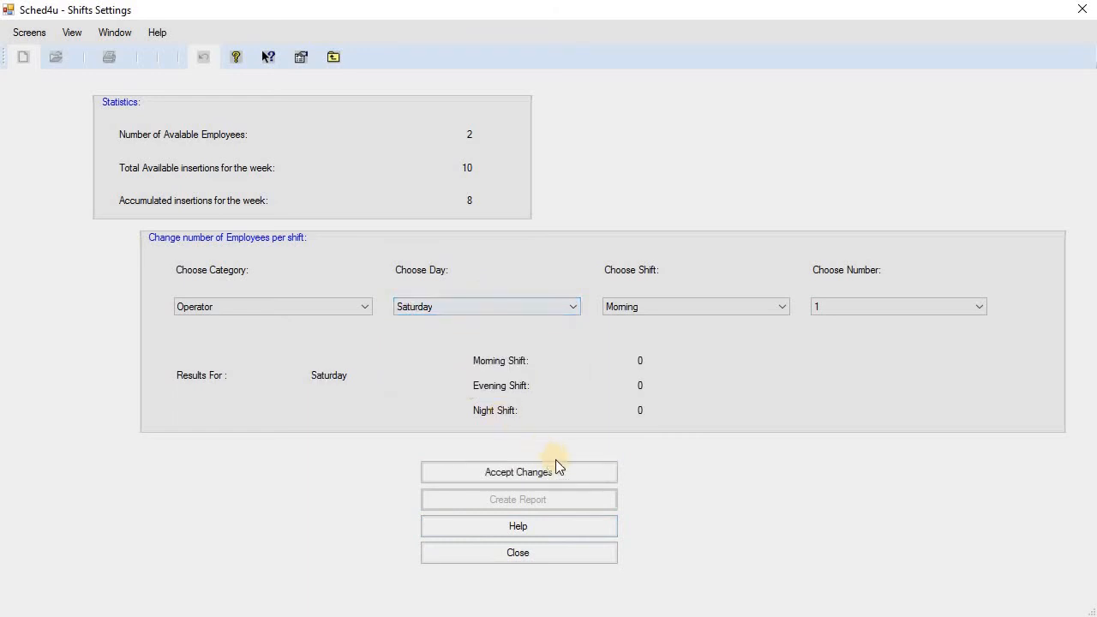
left_click(570, 471)
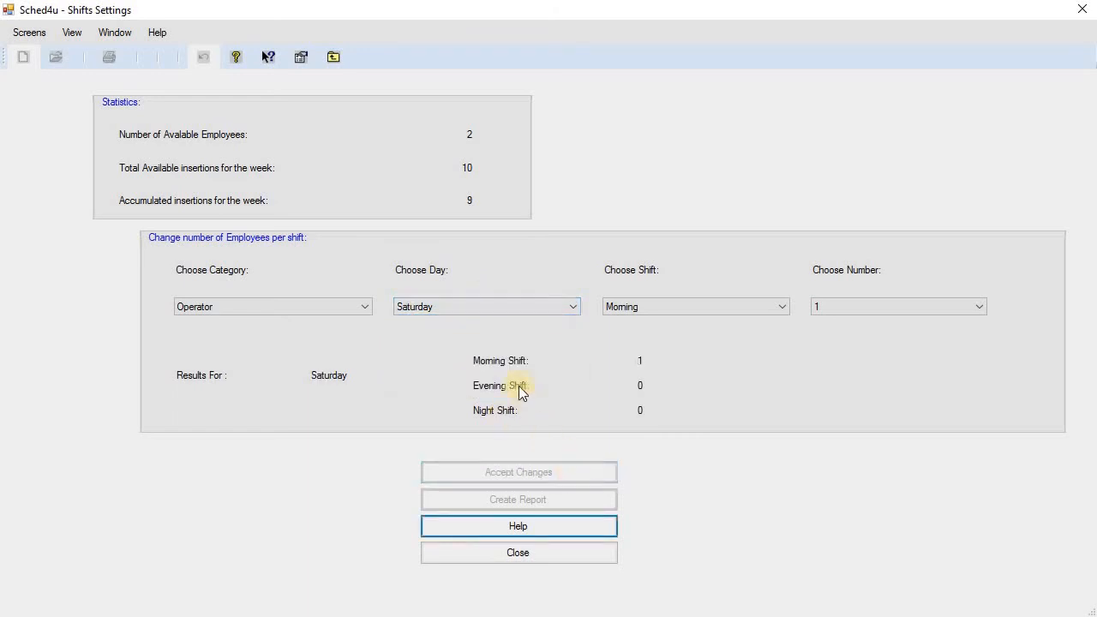
left_click(496, 308)
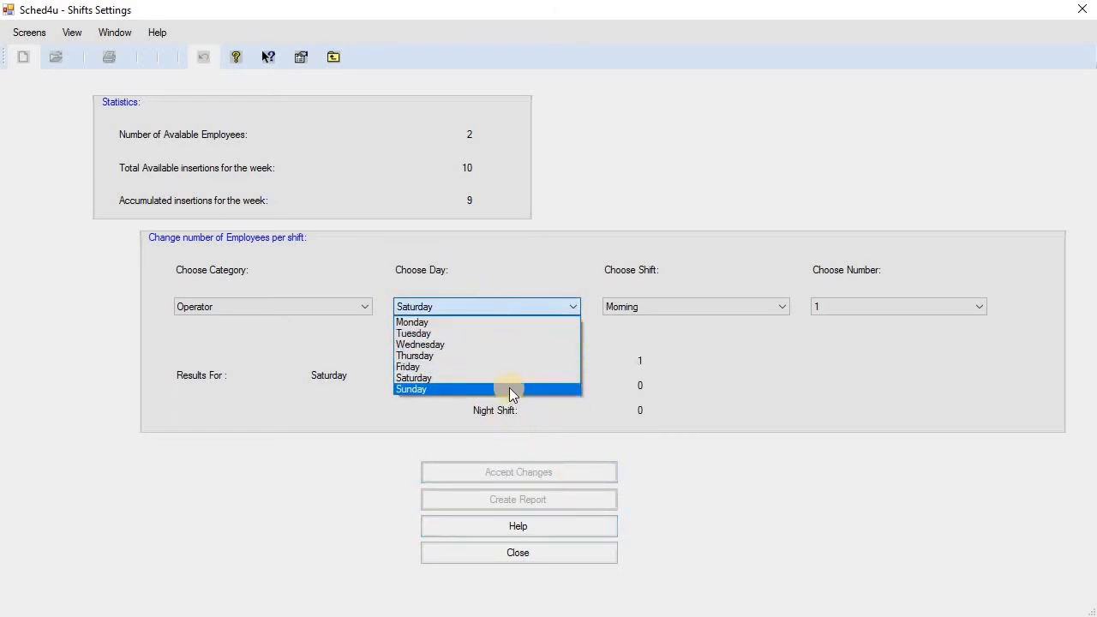
left_click(509, 389)
left_click(579, 472)
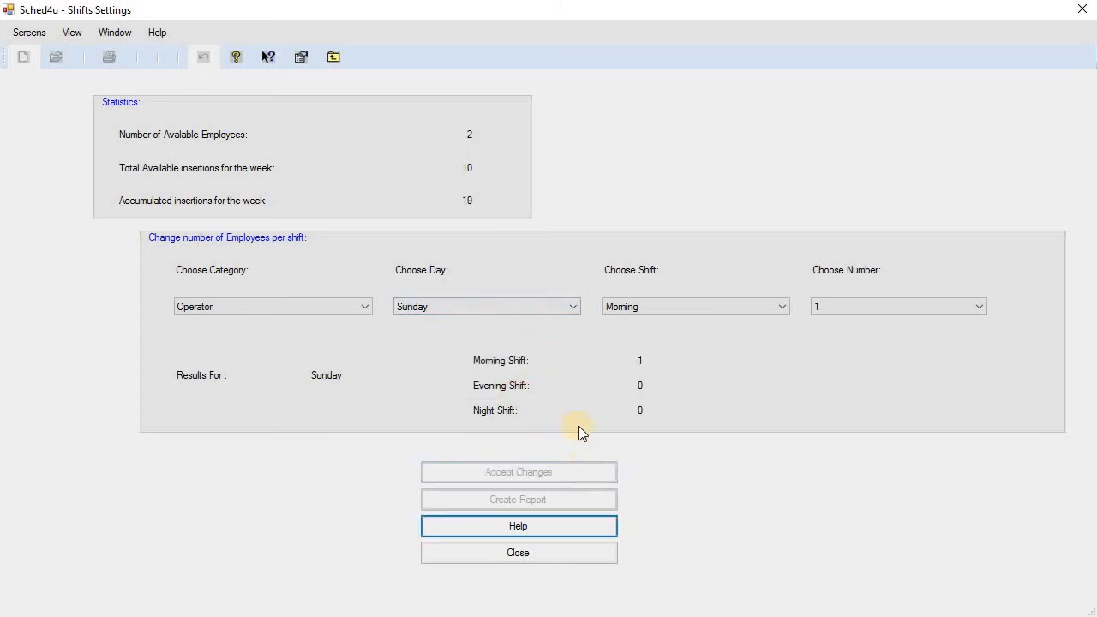
Reapply Monday's Evening shift with 1, then 2 Operators.
left_click(527, 306)
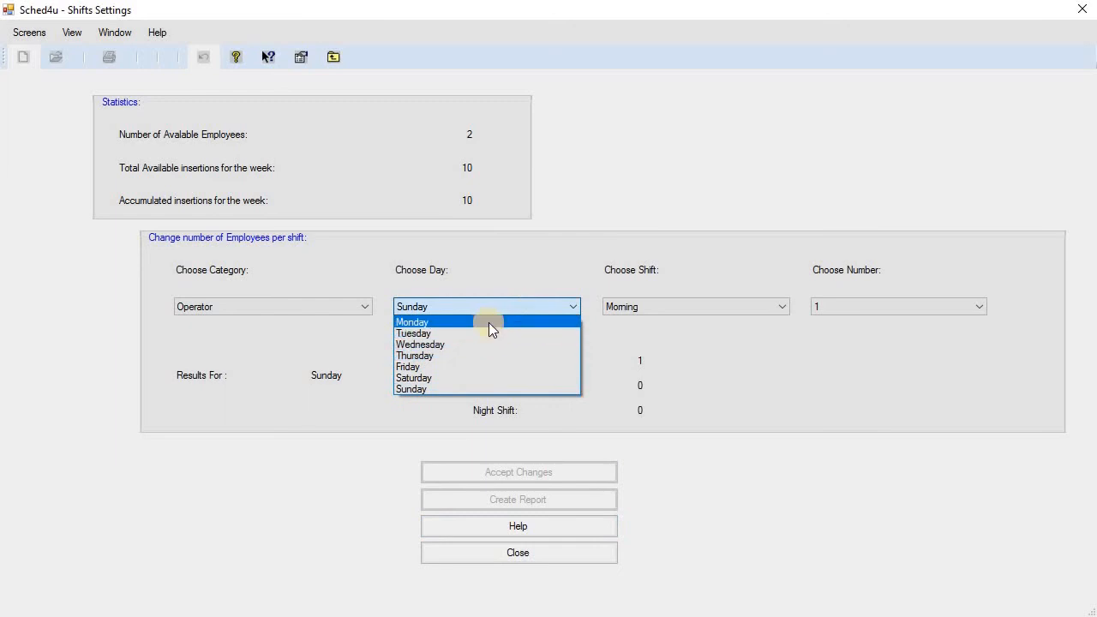
left_click(489, 321)
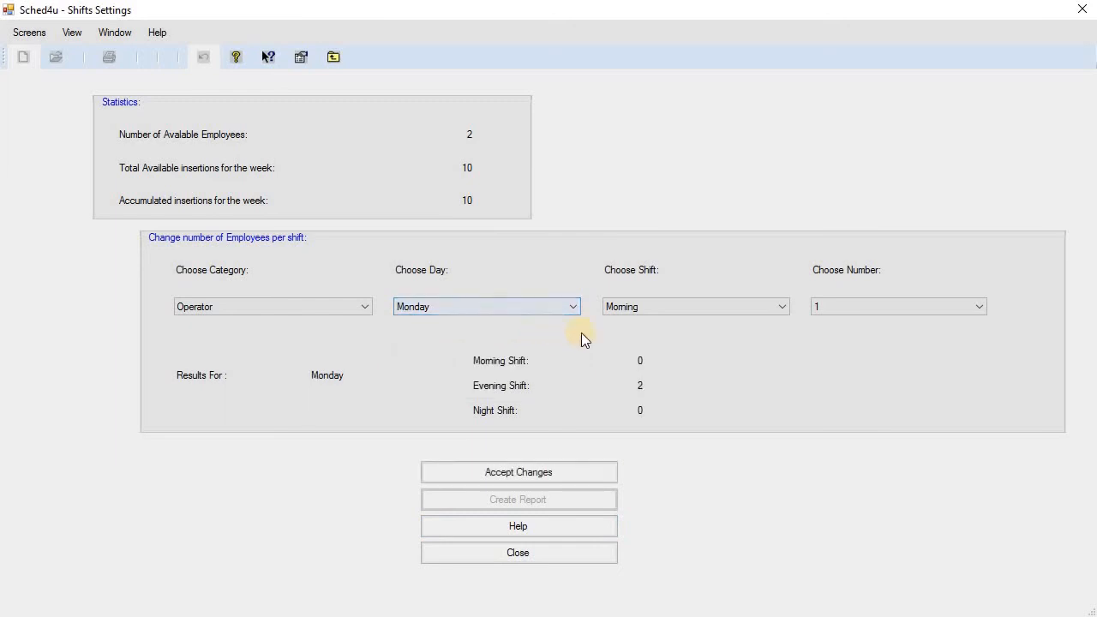
left_click(693, 306)
left_click(691, 334)
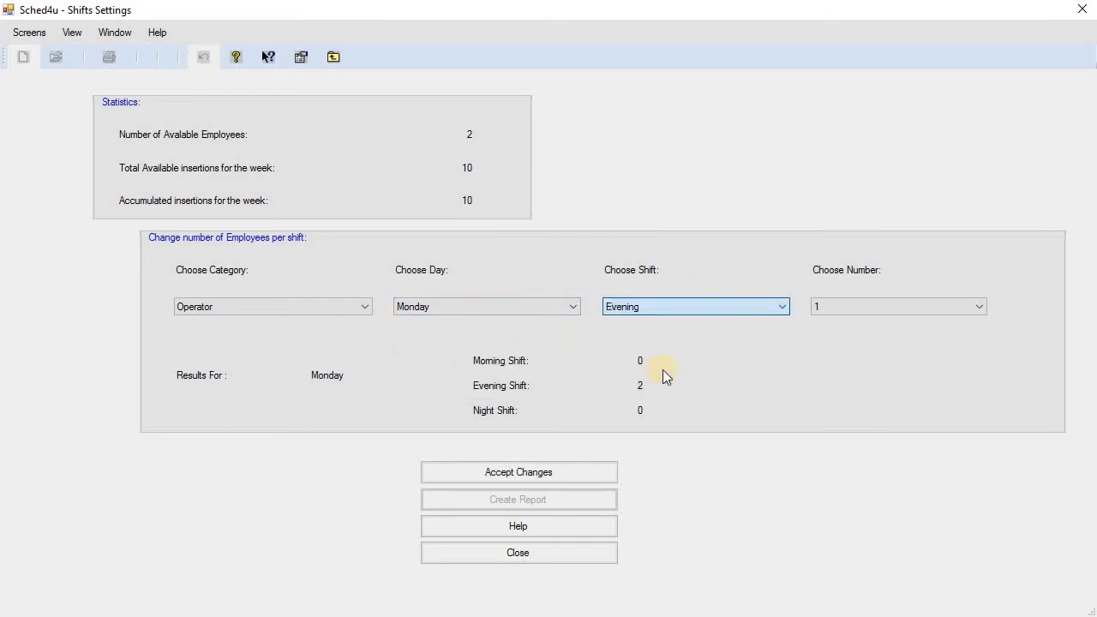
left_click(598, 474)
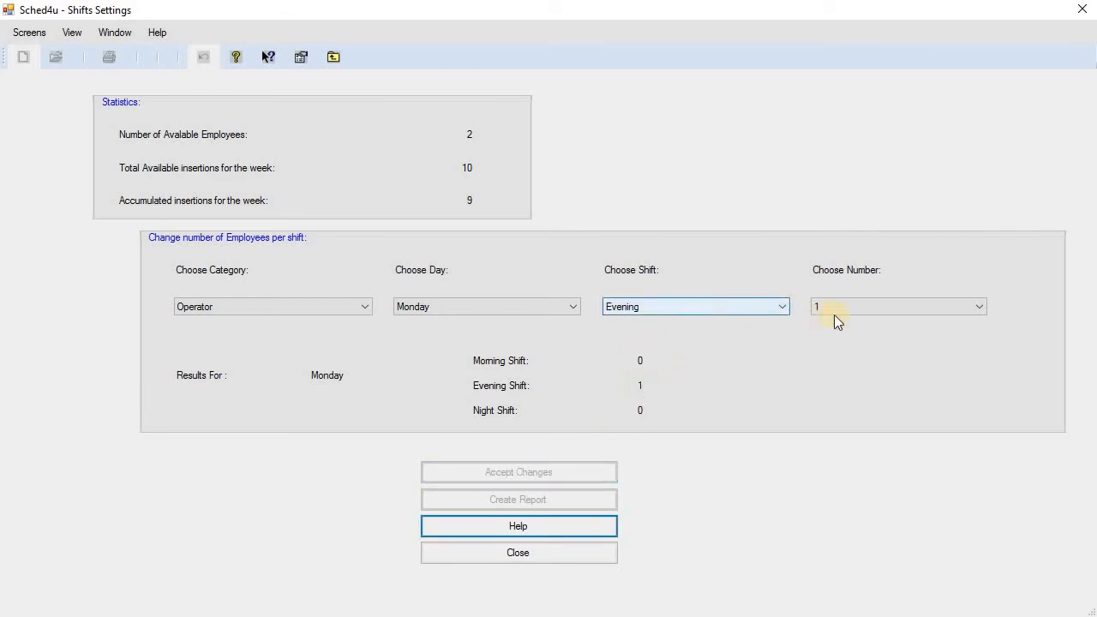
left_click(886, 307)
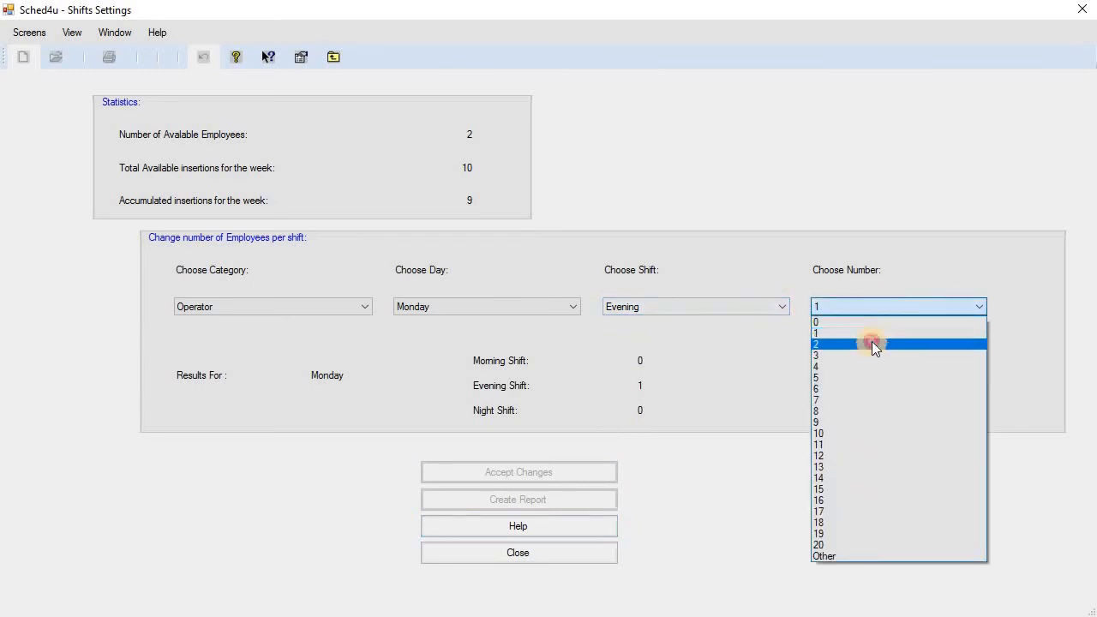
left_click(872, 344)
left_click(588, 475)
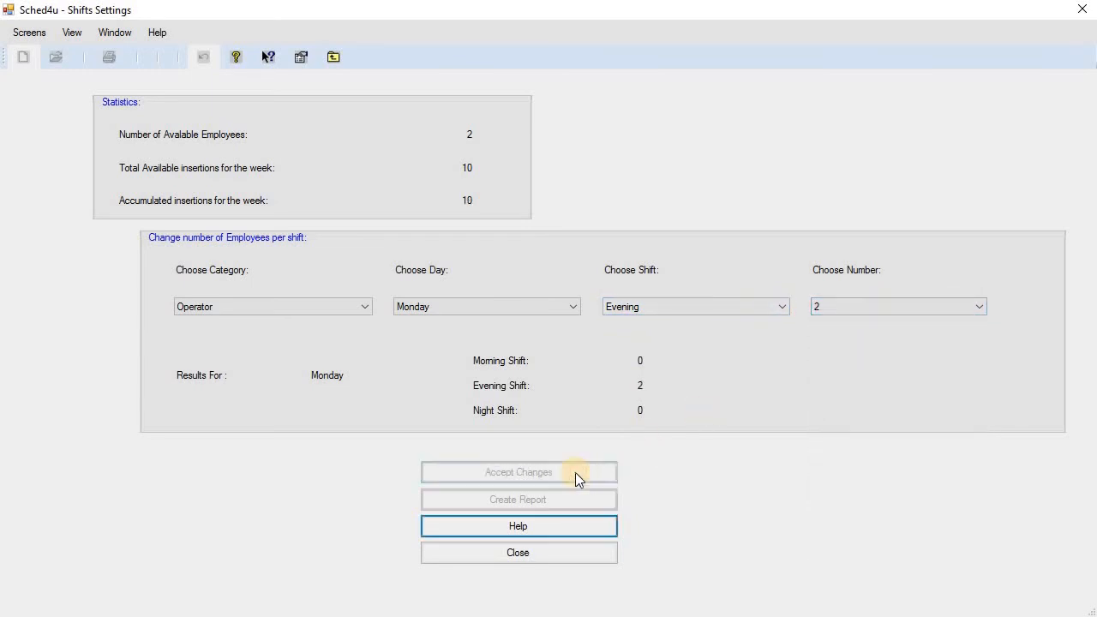
Try 2 Operators on Tuesday evening and dismiss the value-too-high warning.
left_click(509, 306)
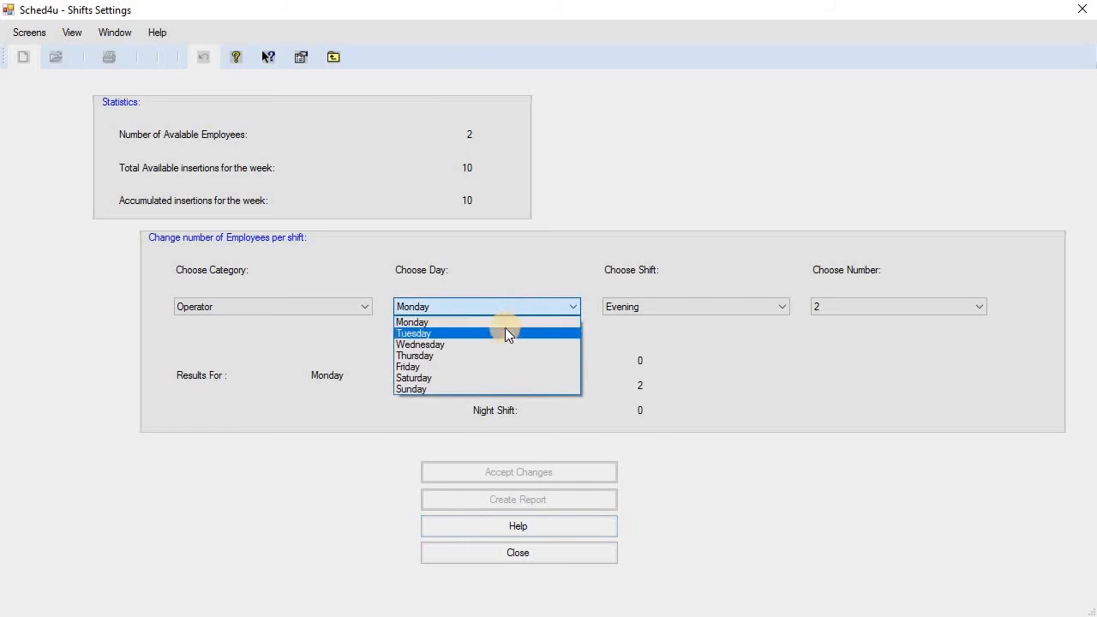
left_click(505, 332)
left_click(576, 468)
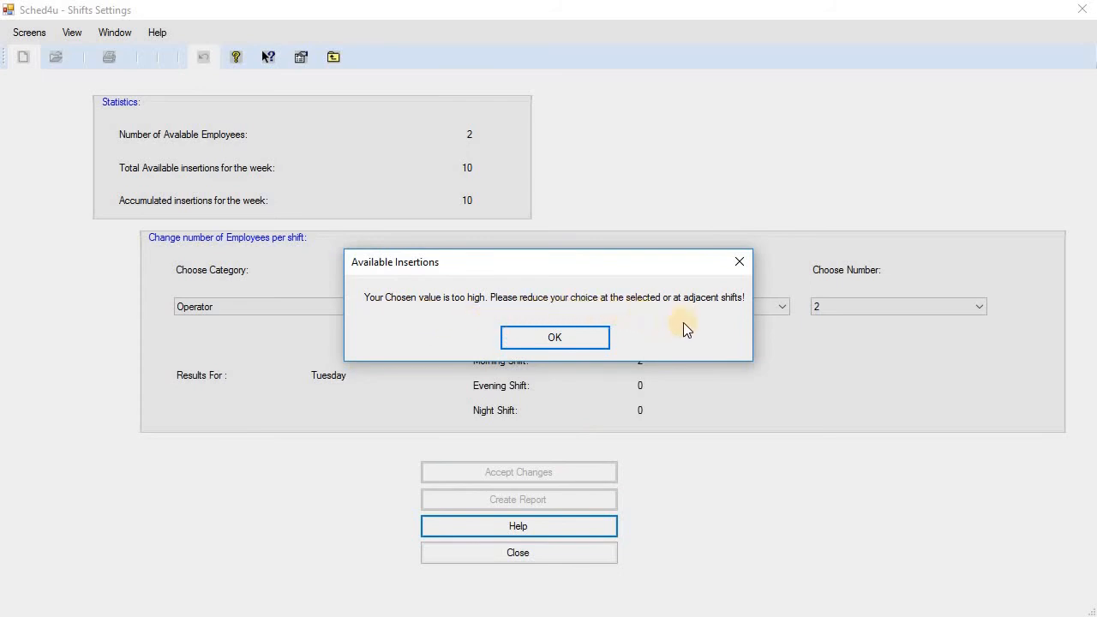
left_click(587, 342)
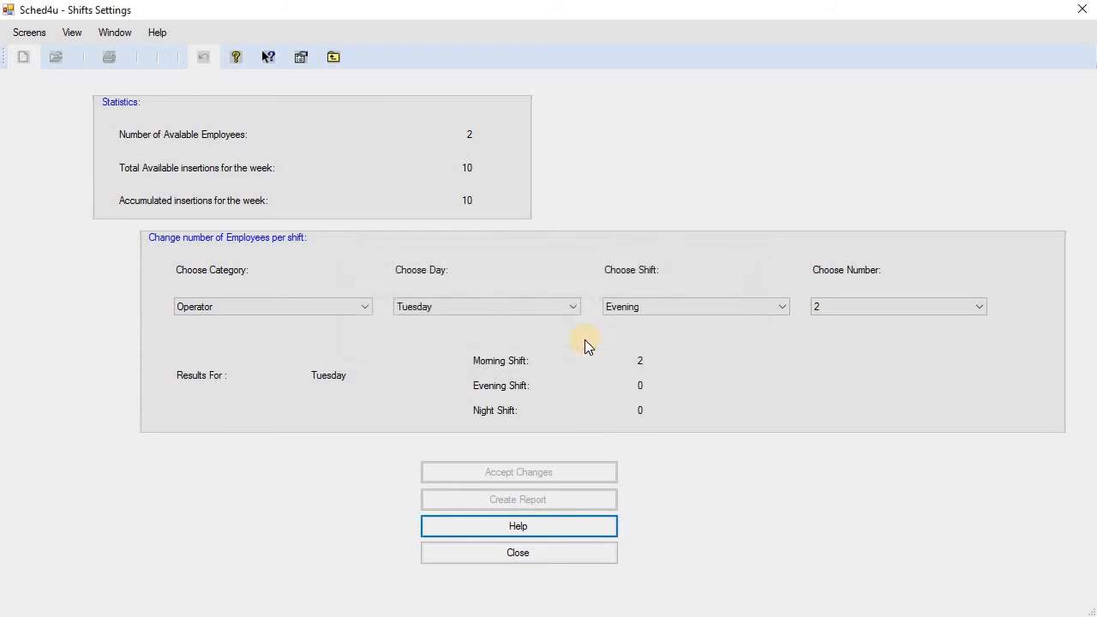
Assign 1 Team Leader to Monday's Morning shift.
left_click(317, 305)
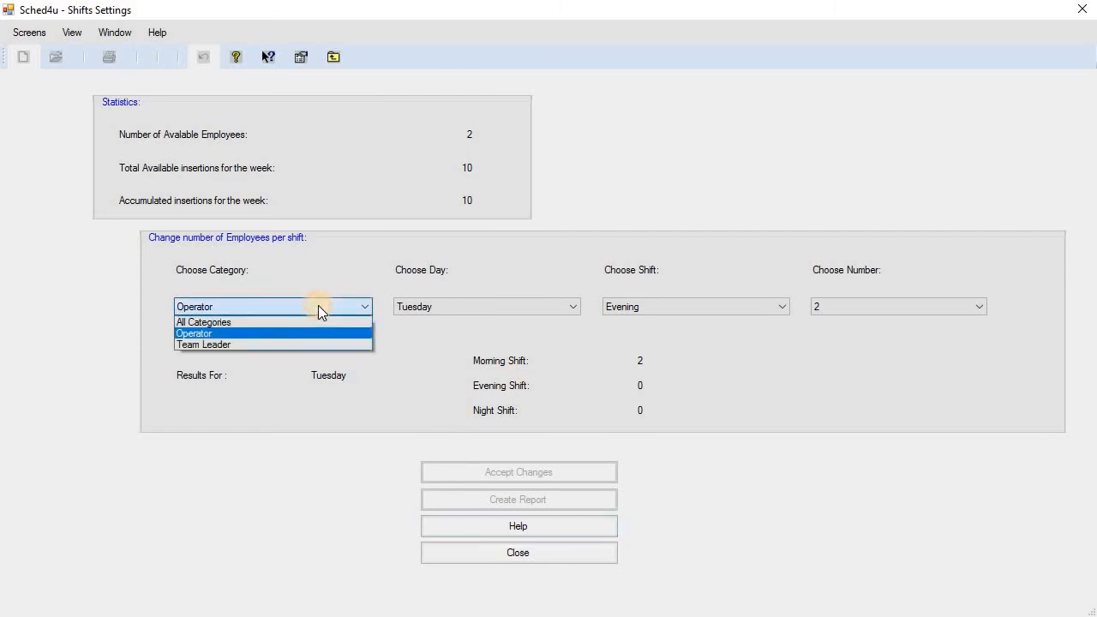
left_click(277, 344)
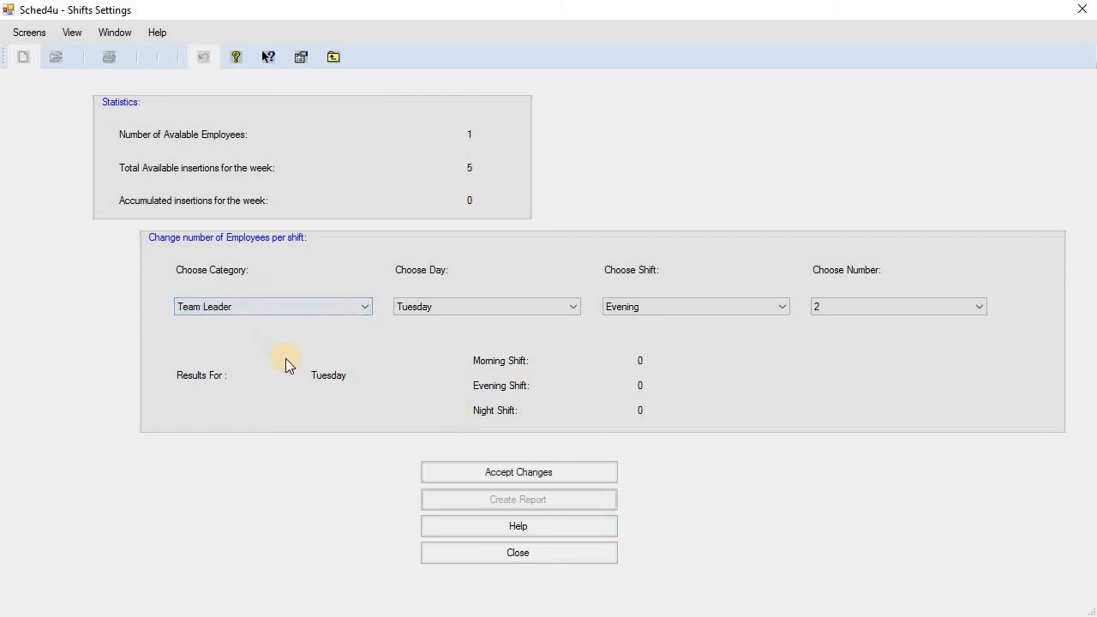
left_click(509, 305)
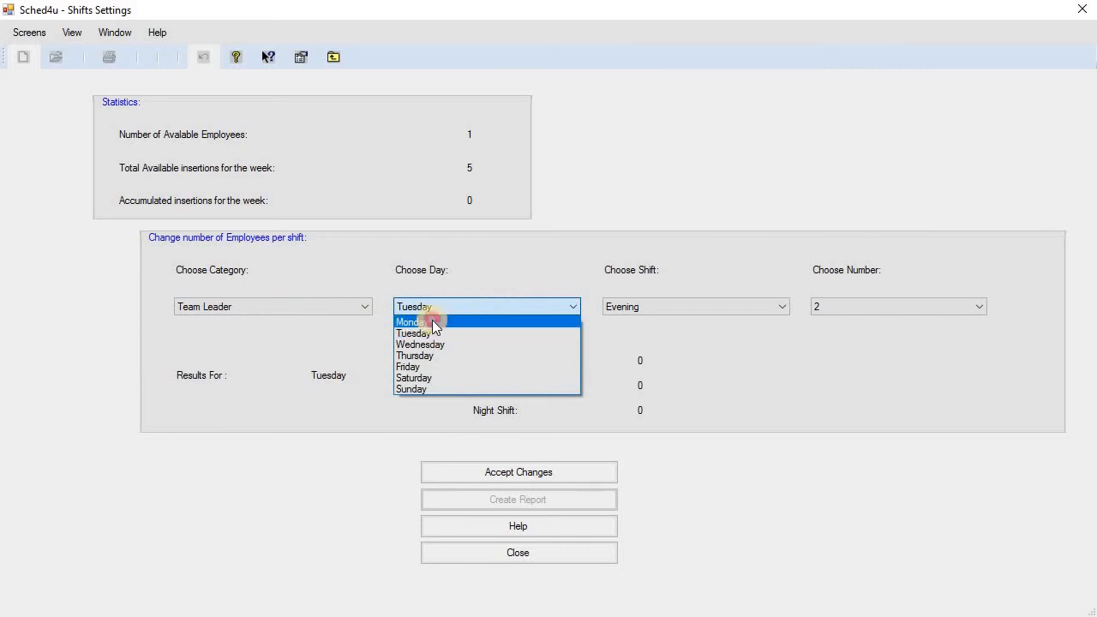
left_click(432, 322)
left_click(674, 306)
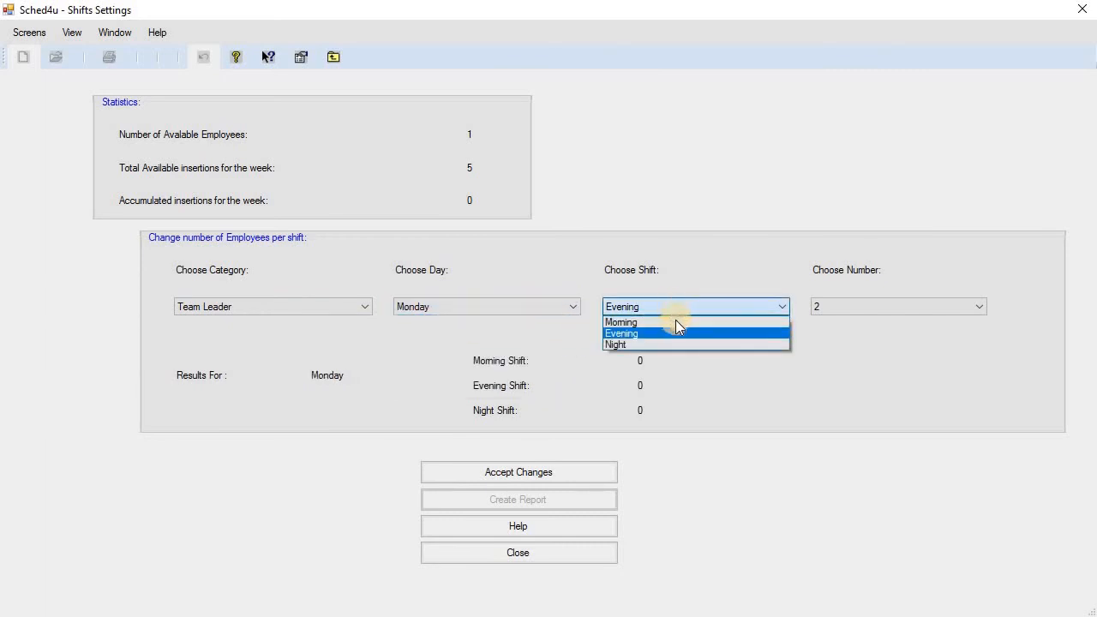
left_click(675, 322)
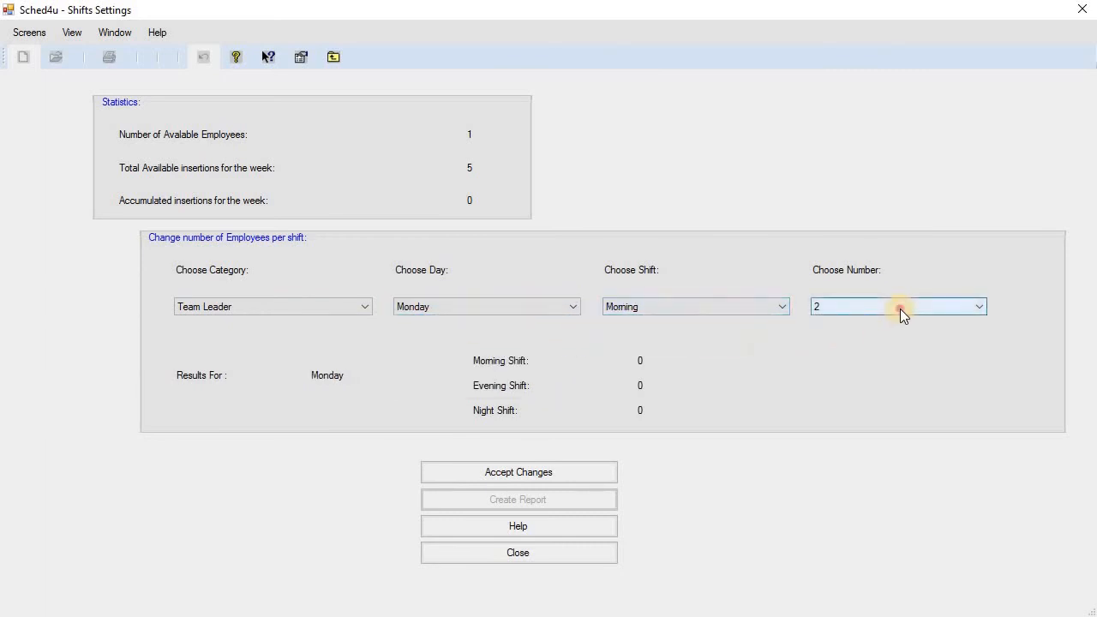
left_click(900, 309)
left_click(866, 332)
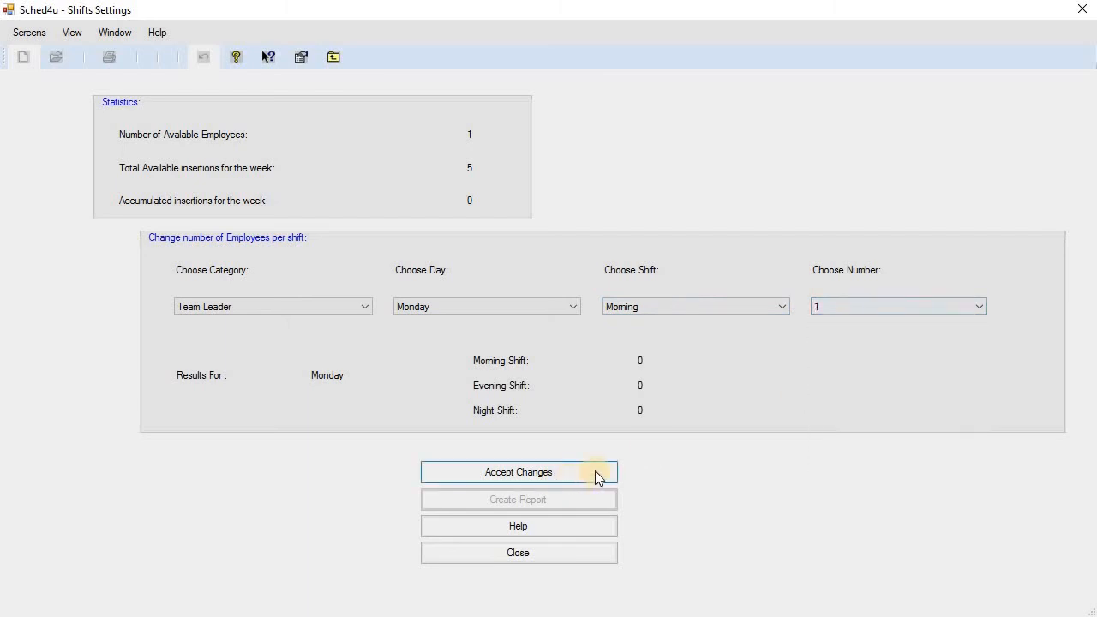
left_click(597, 476)
Assign 1 Team Leader each to the Tuesday and Wednesday morning shifts.
left_click(503, 306)
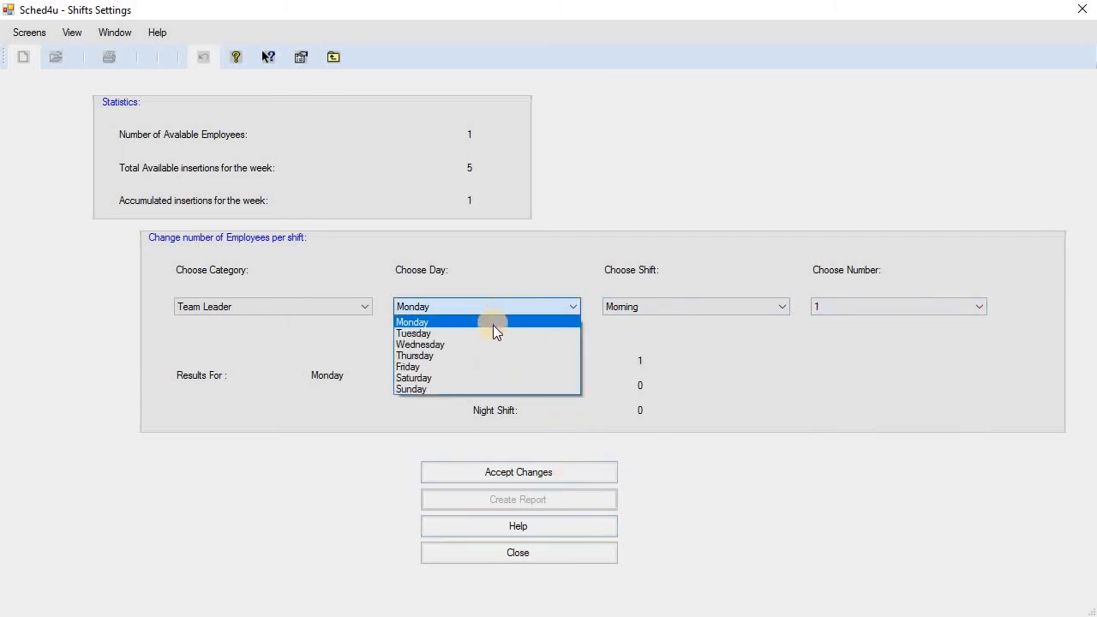
left_click(493, 334)
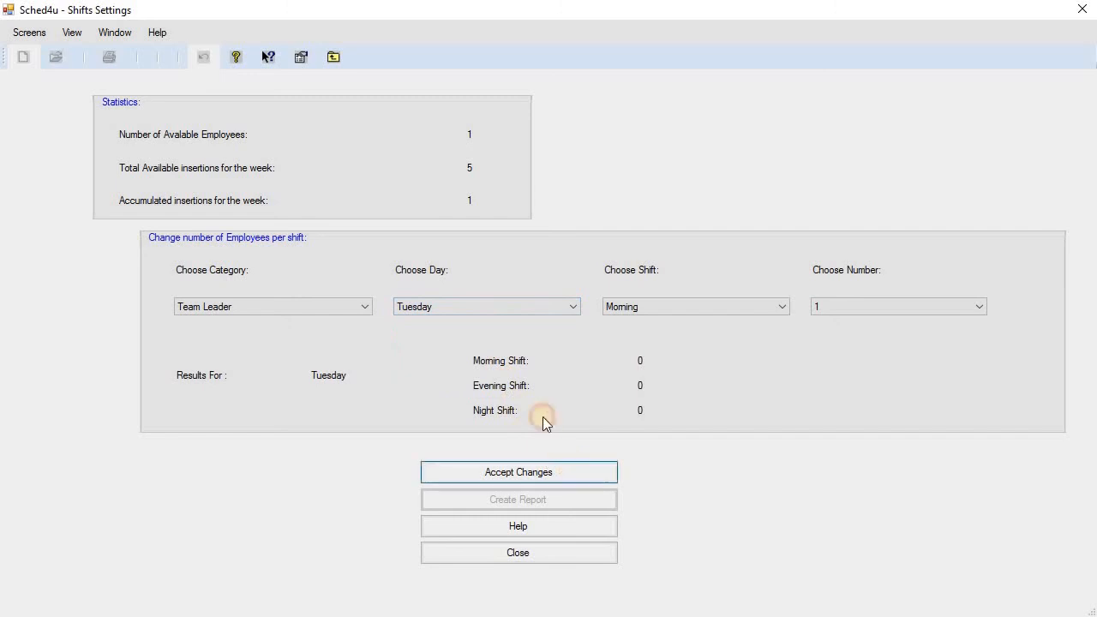
key("Return")
left_click(496, 305)
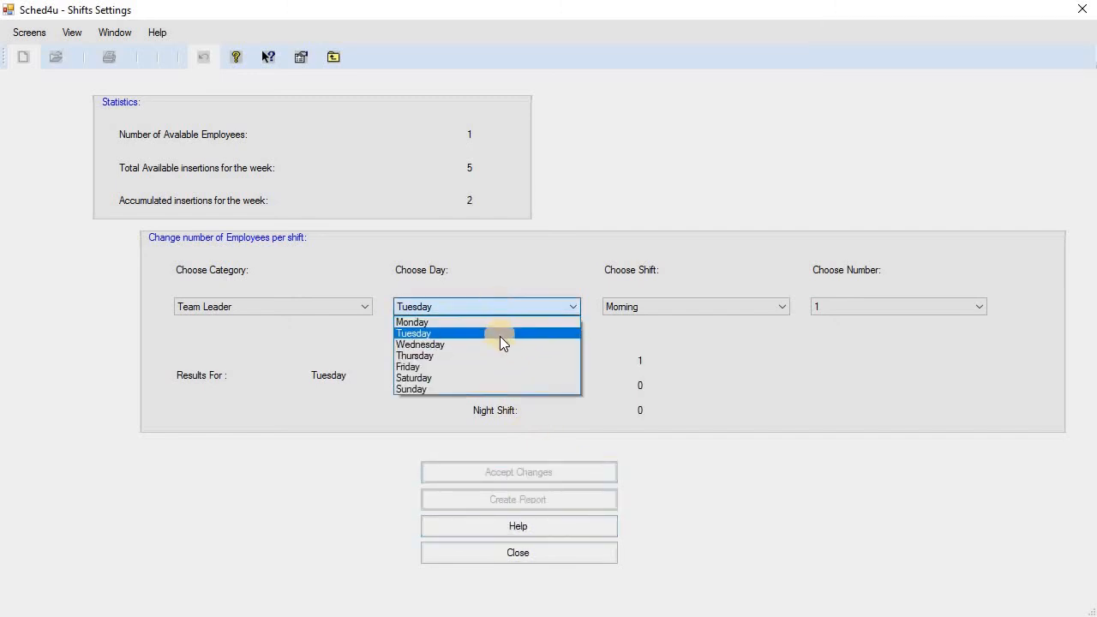
left_click(498, 343)
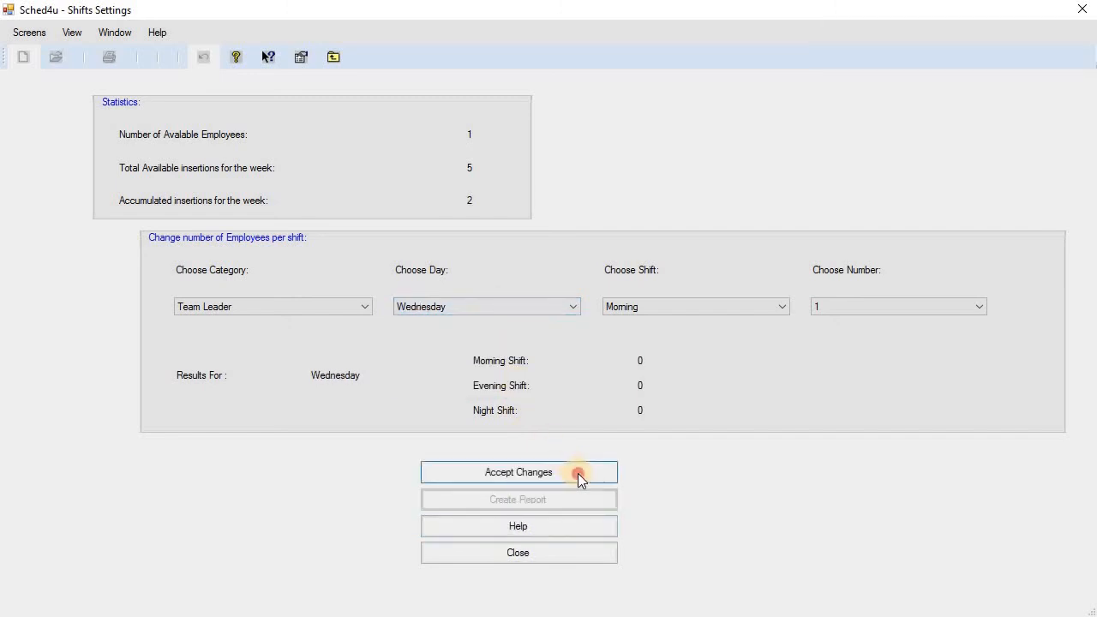
left_click(578, 473)
Assign 1 Team Leader each to Thursday and Friday mornings, then select Saturday.
left_click(502, 304)
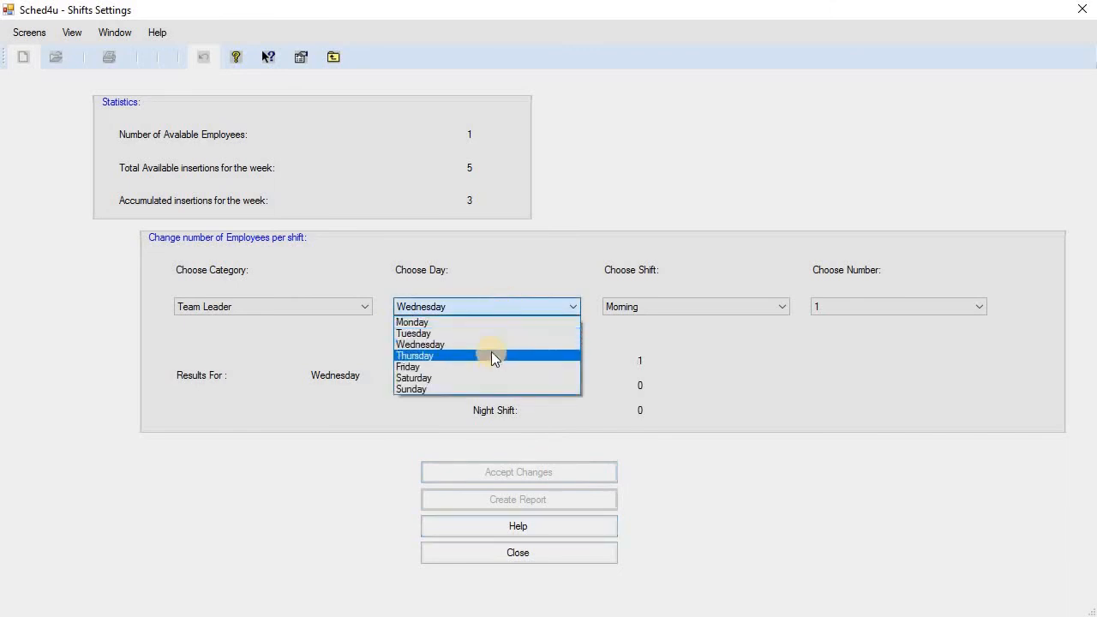
left_click(491, 355)
left_click(569, 473)
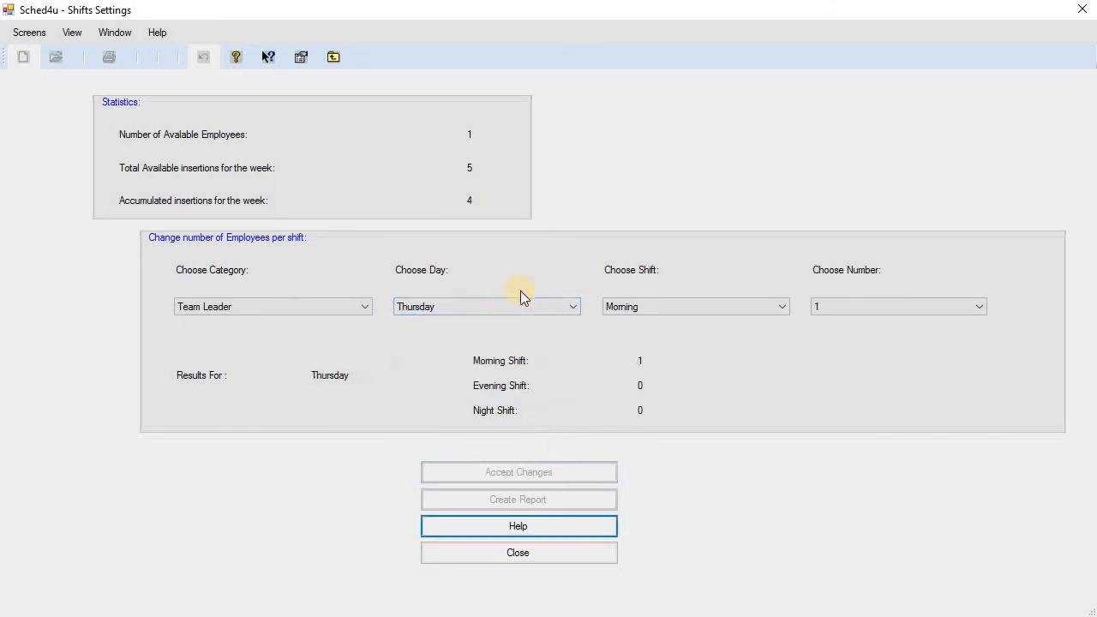
left_click(502, 305)
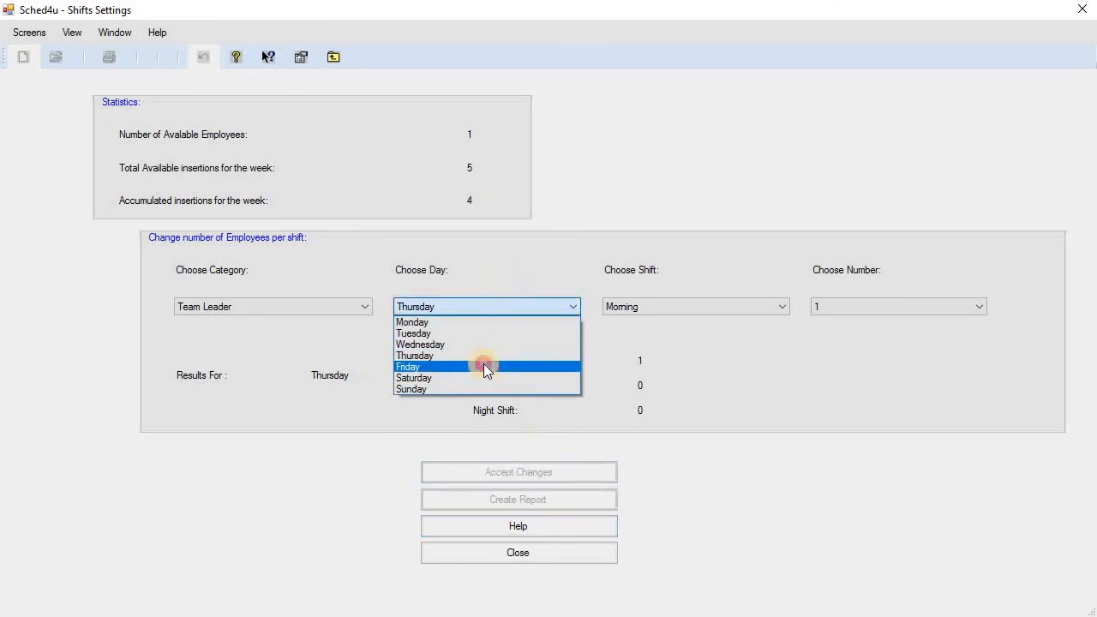
left_click(484, 367)
left_click(581, 475)
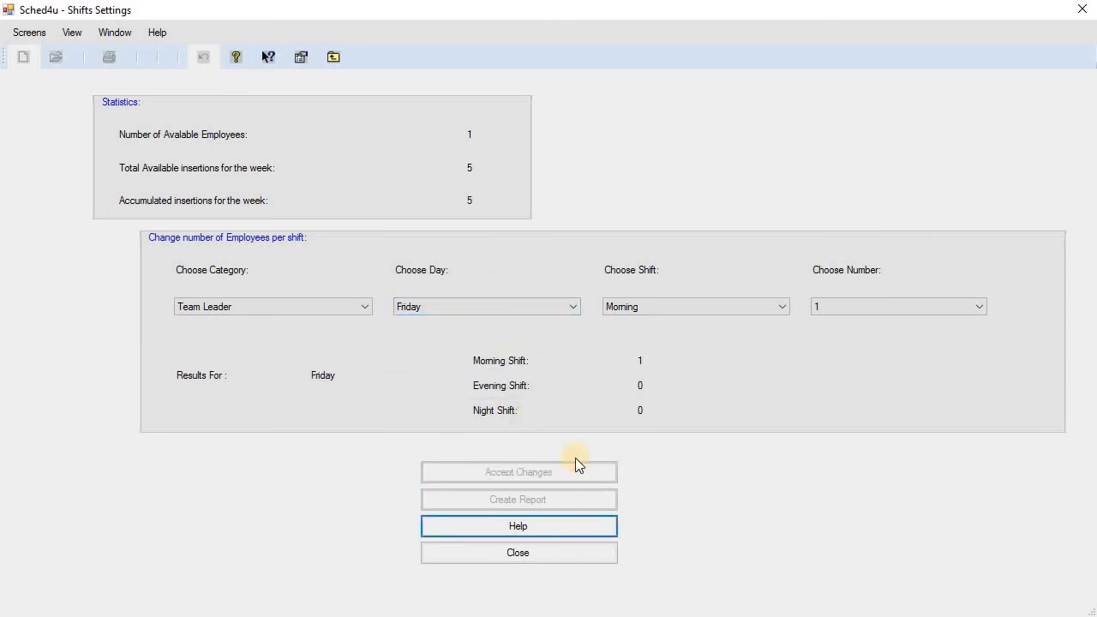
left_click(530, 305)
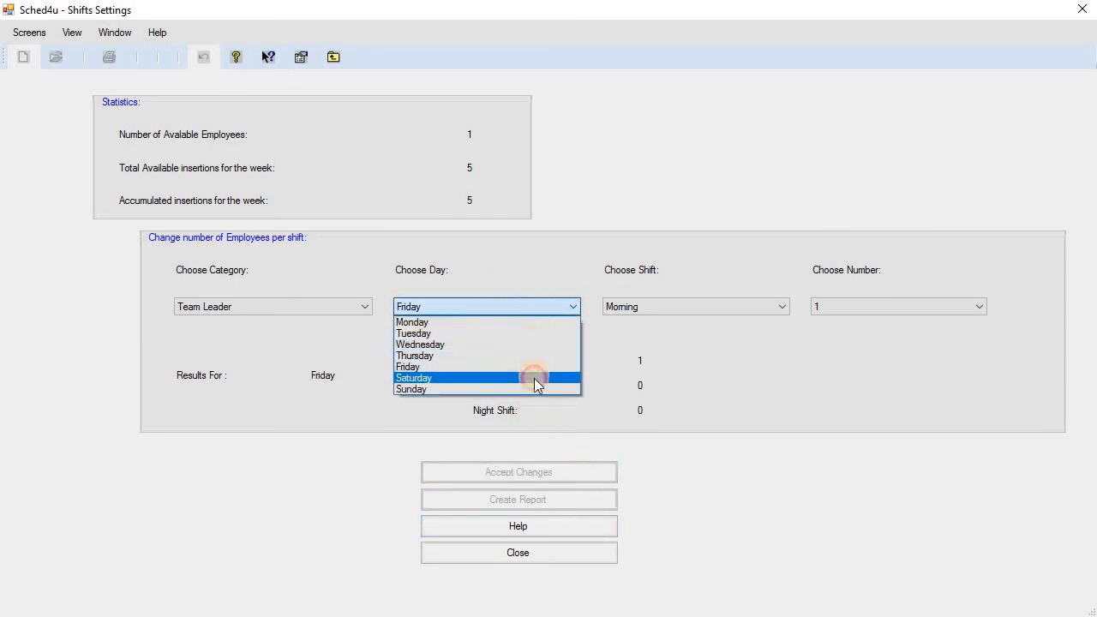
left_click(533, 378)
left_click(580, 475)
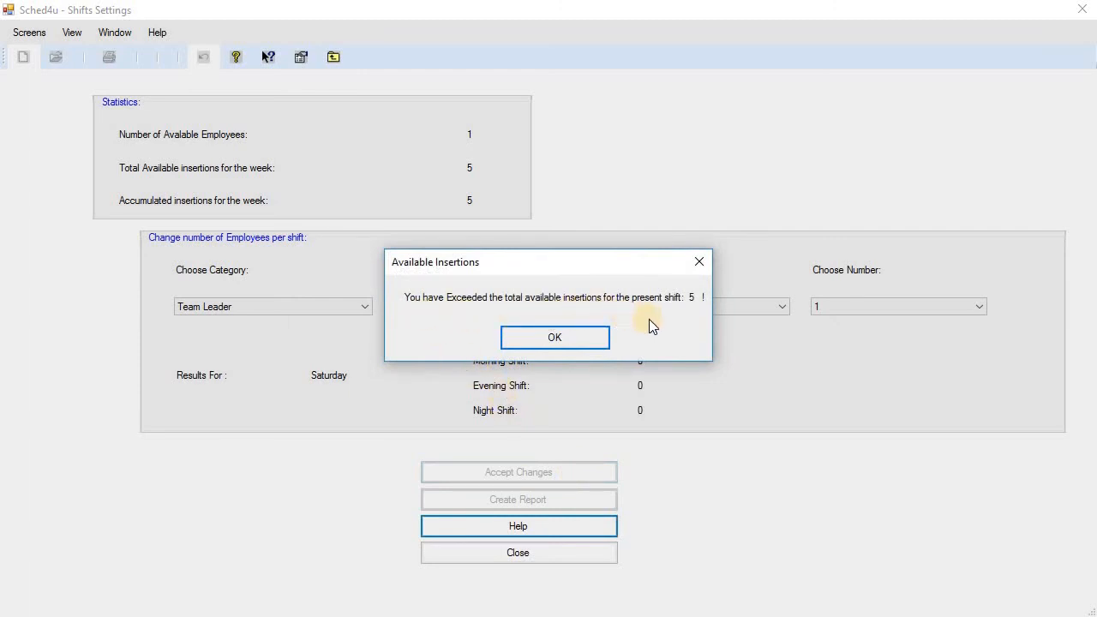
left_click(594, 336)
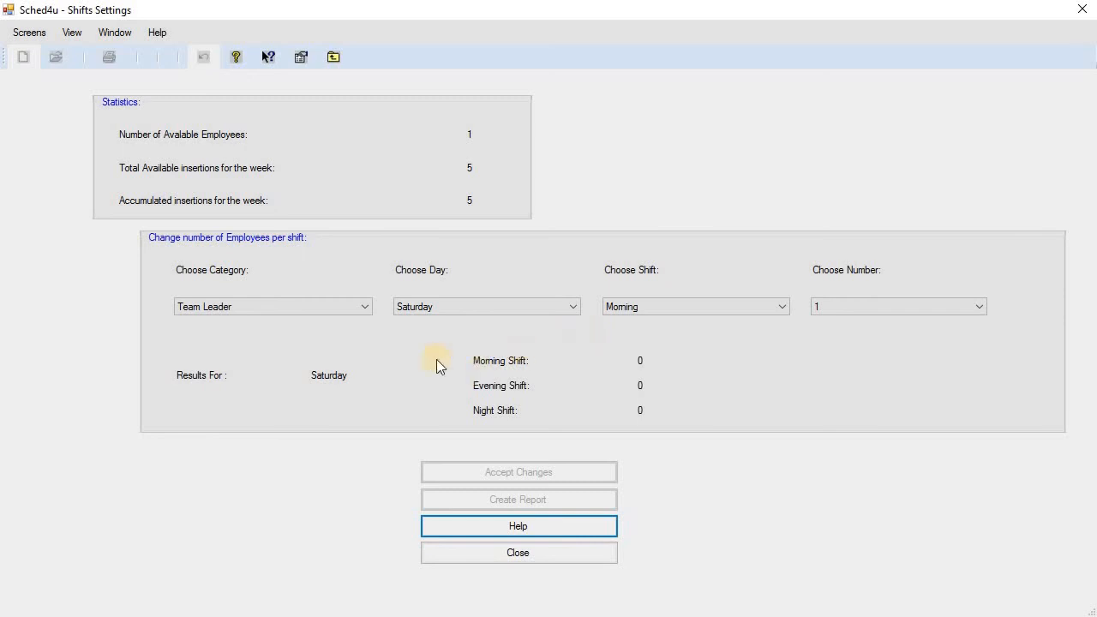
View All Categories in the shift settings, then close them to return to Constraints.
left_click(333, 308)
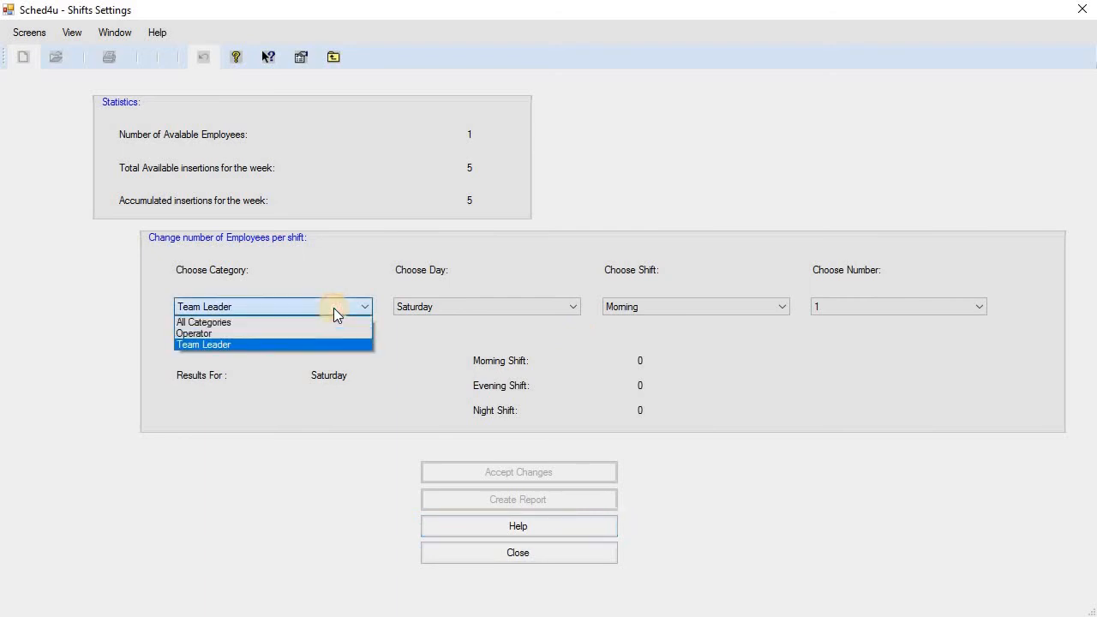
left_click(276, 322)
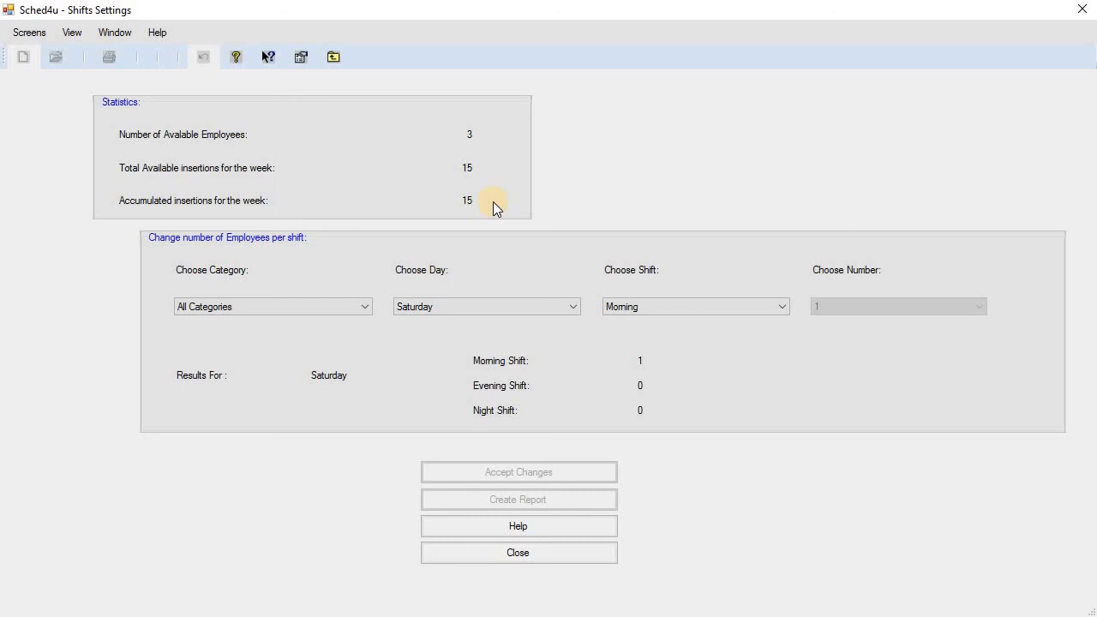
left_click(606, 555)
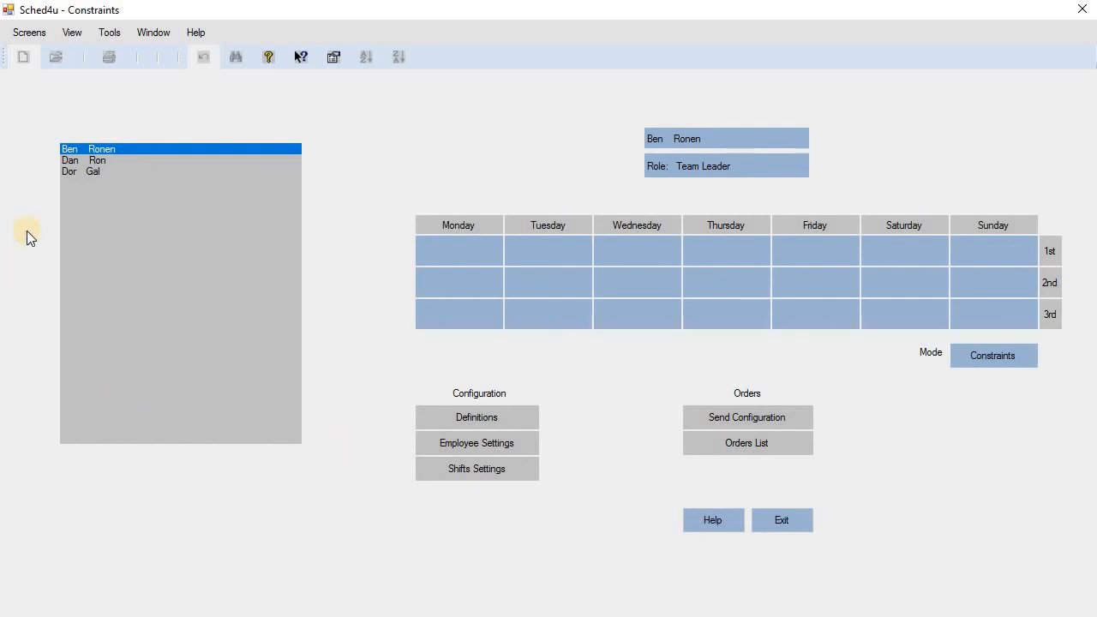
Show the third employee's (Operator's) weekly grid and select Monday's 1st-shift cell.
left_click(80, 171)
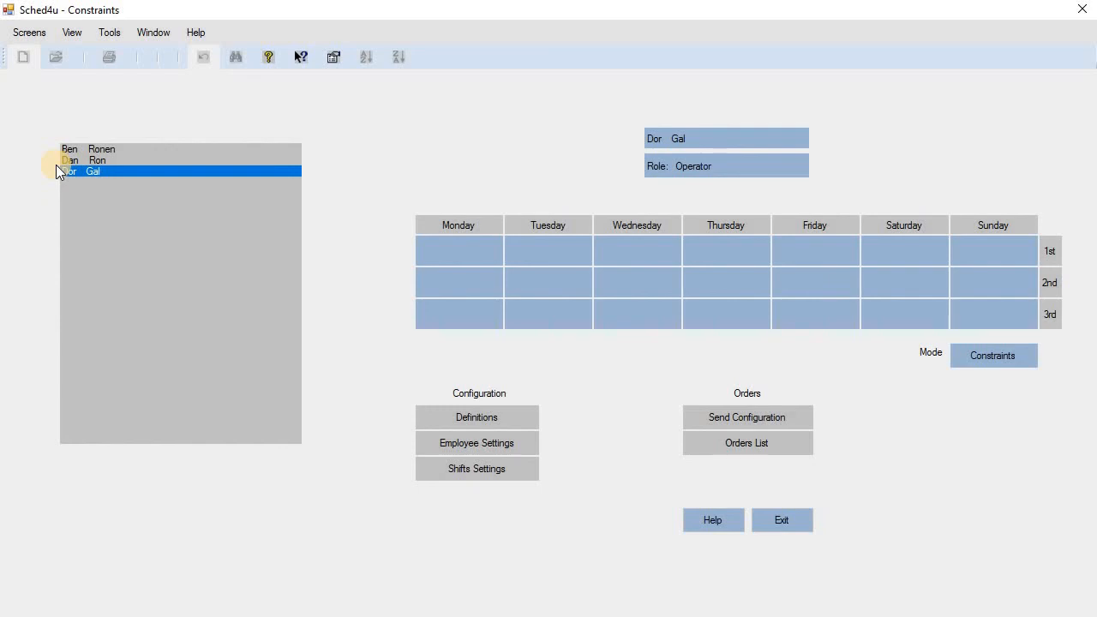
left_click(475, 247)
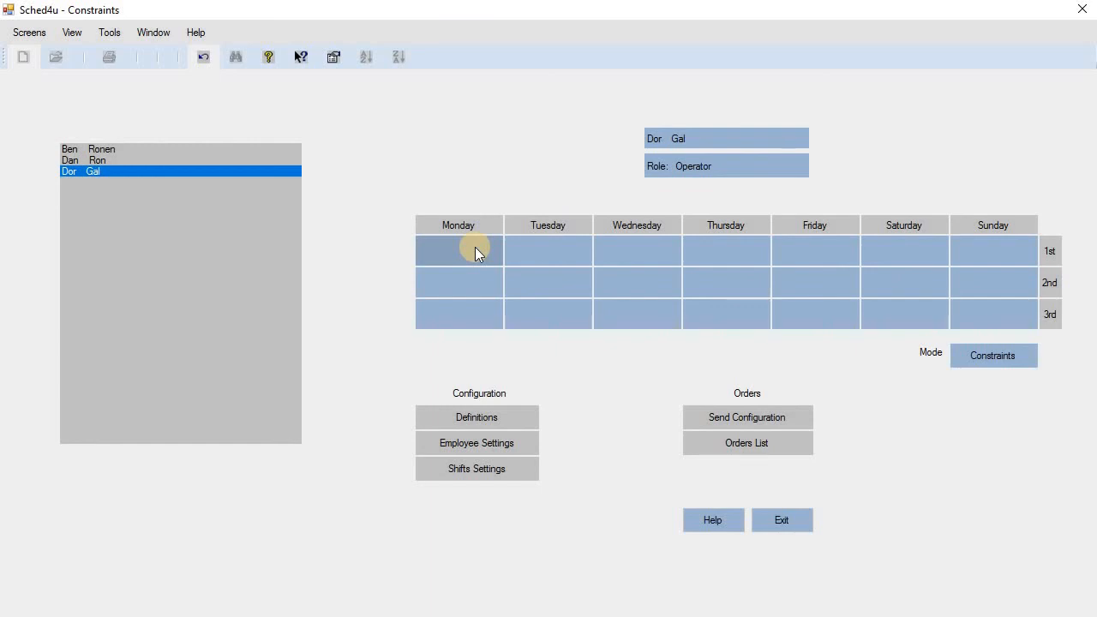
Set Tuesday, Wednesday and Thursday 1st shifts to Yes, leaving Friday's cell empty.
left_click(558, 251)
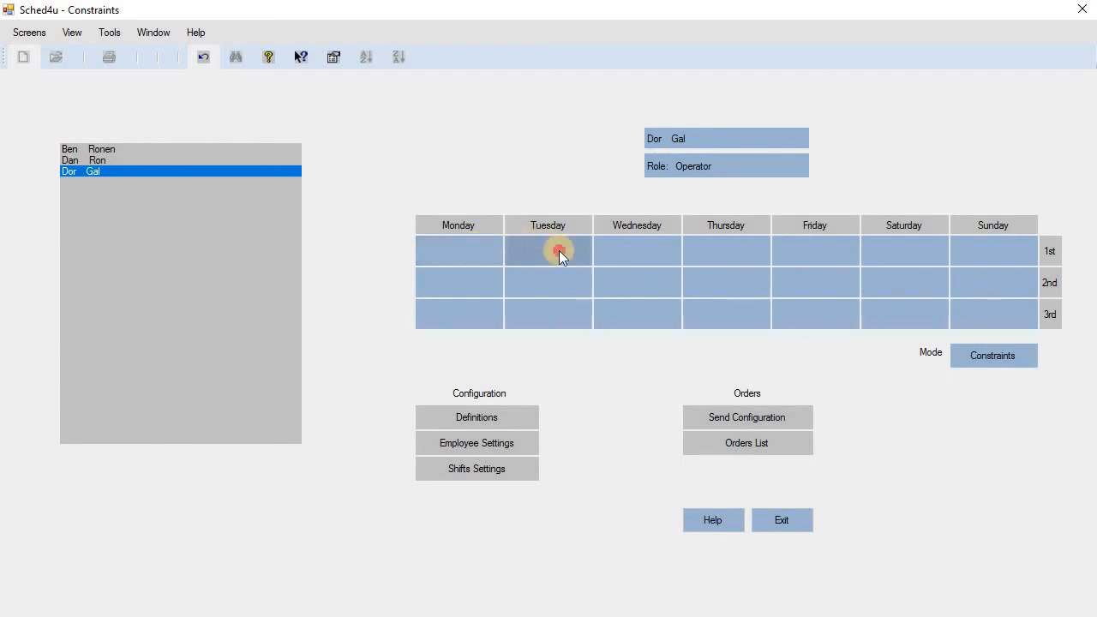
left_click(640, 251)
left_click(713, 248)
left_click(804, 251)
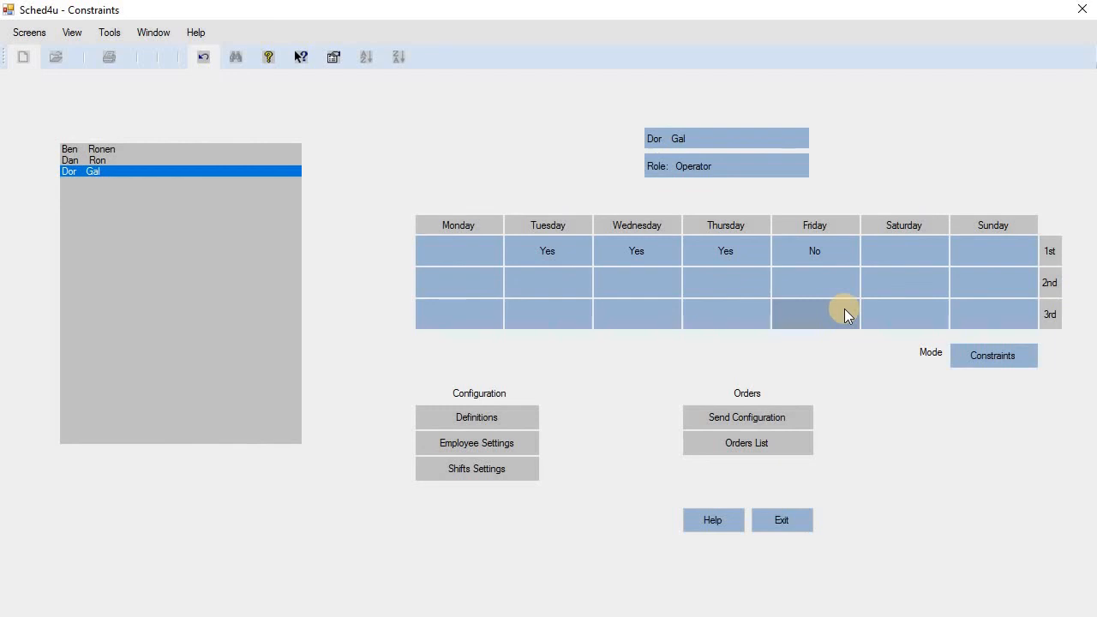
left_click(845, 251)
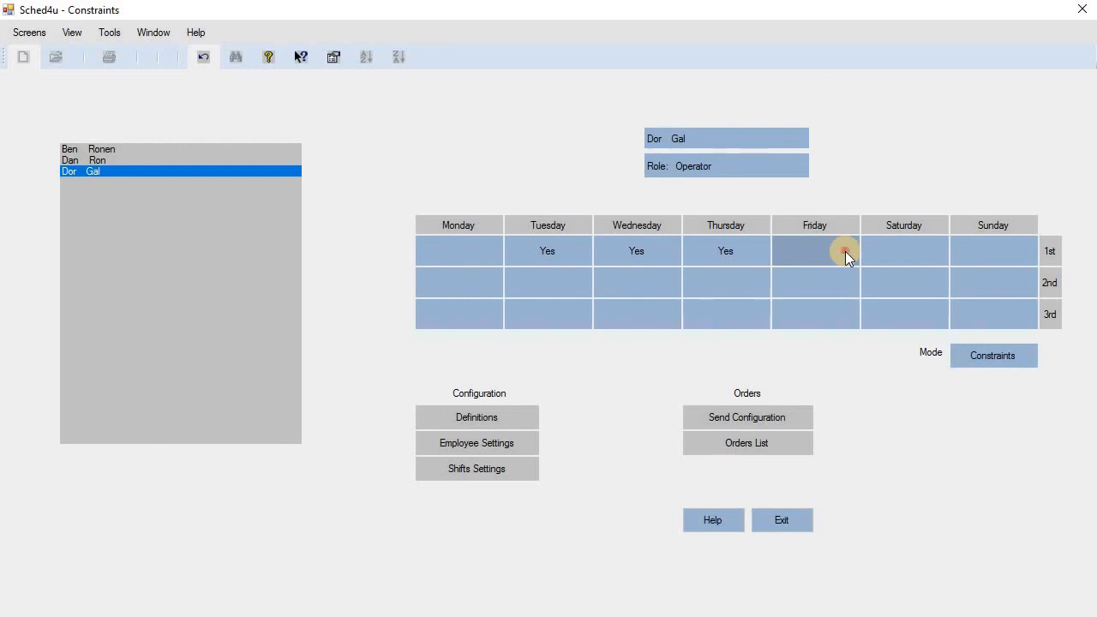
left_click(845, 251)
left_click(845, 251)
left_click(841, 256)
Keep Friday's 1st shift blank, set Saturday's to Yes and Sunday's to No.
left_click(843, 255)
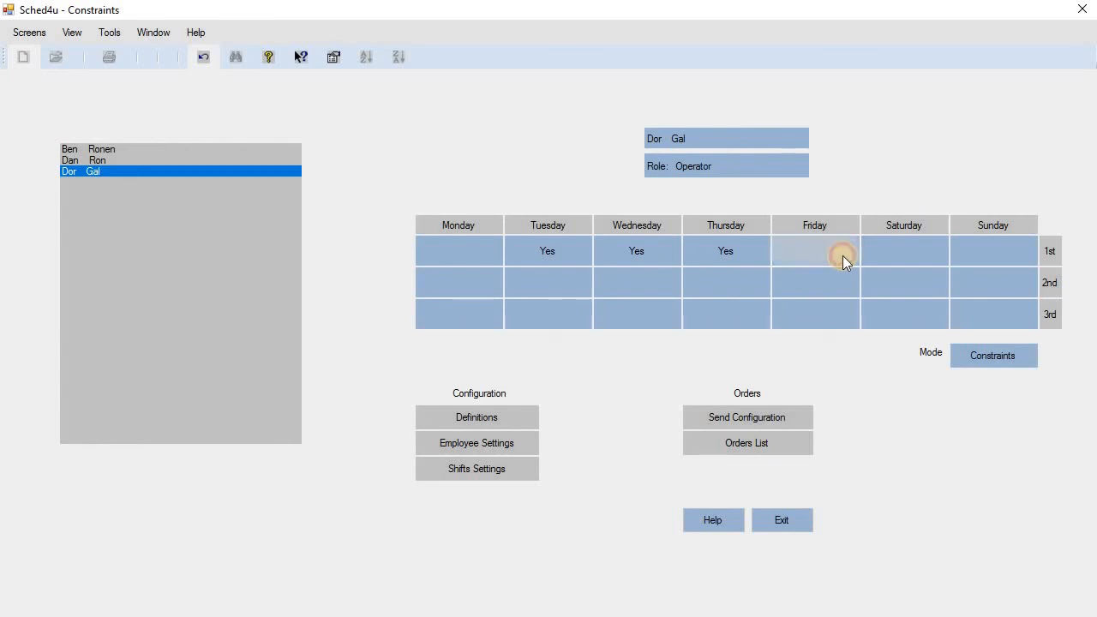
left_click(843, 255)
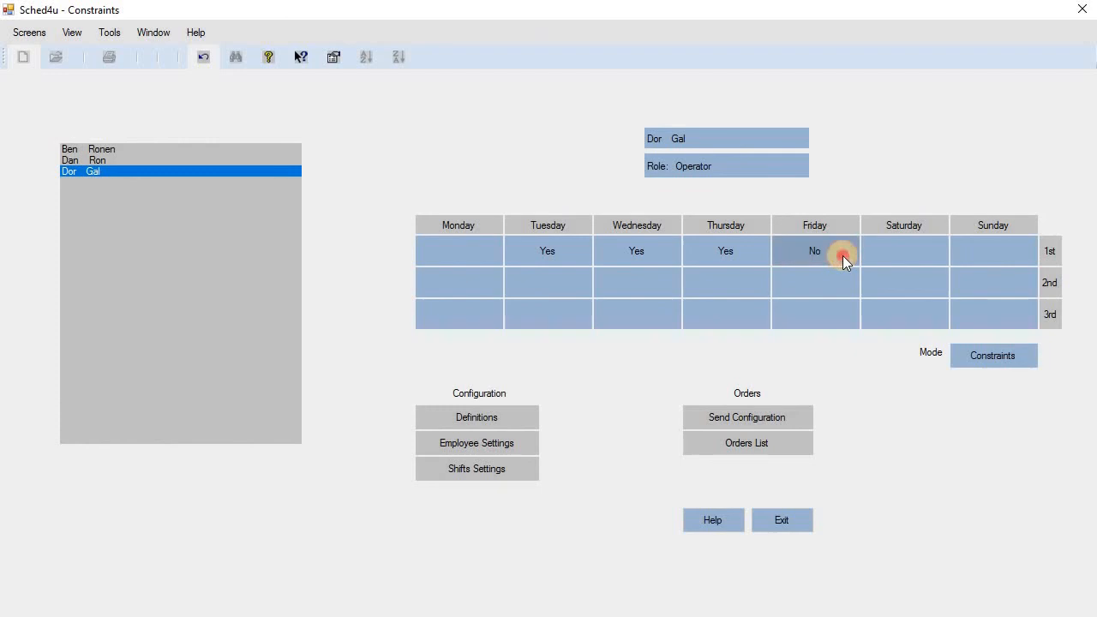
left_click(878, 249)
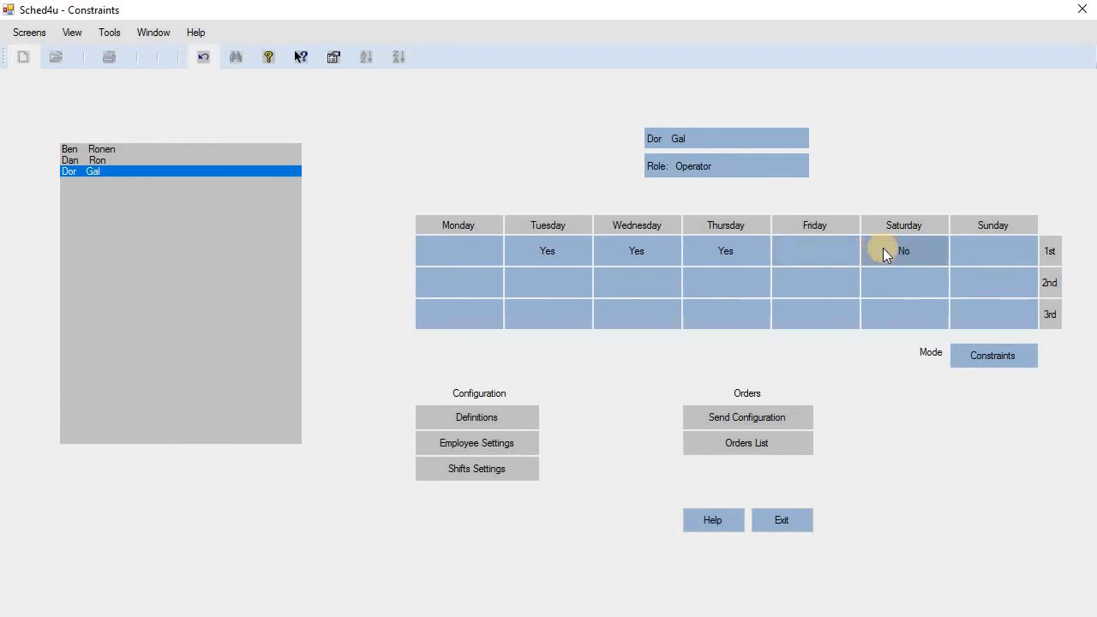
left_click(884, 248)
left_click(884, 248)
left_click(1007, 251)
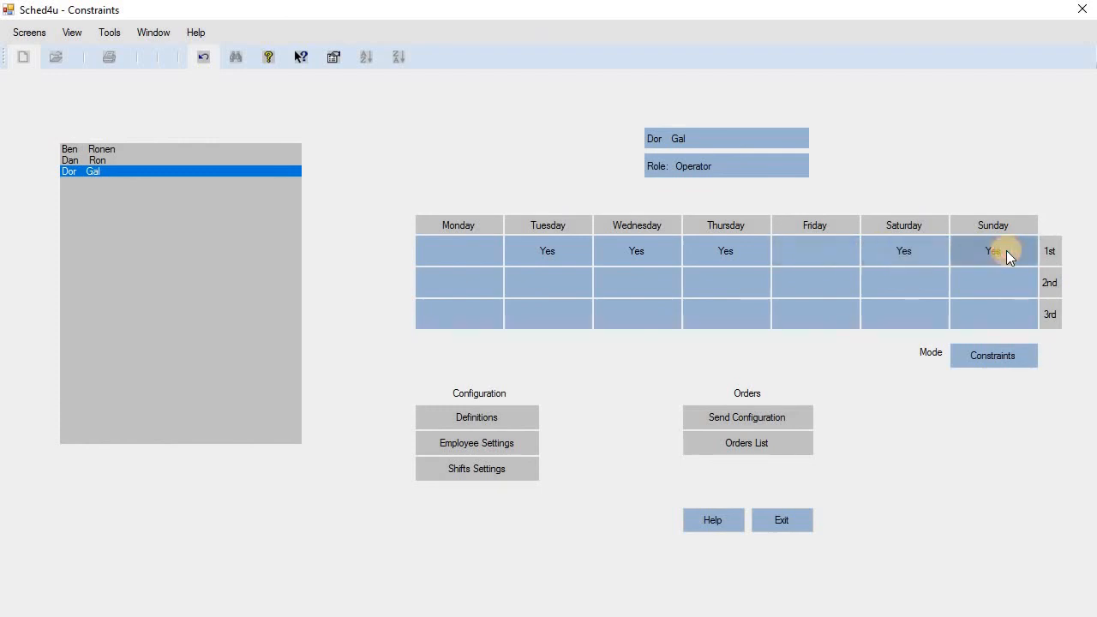
left_click(1006, 252)
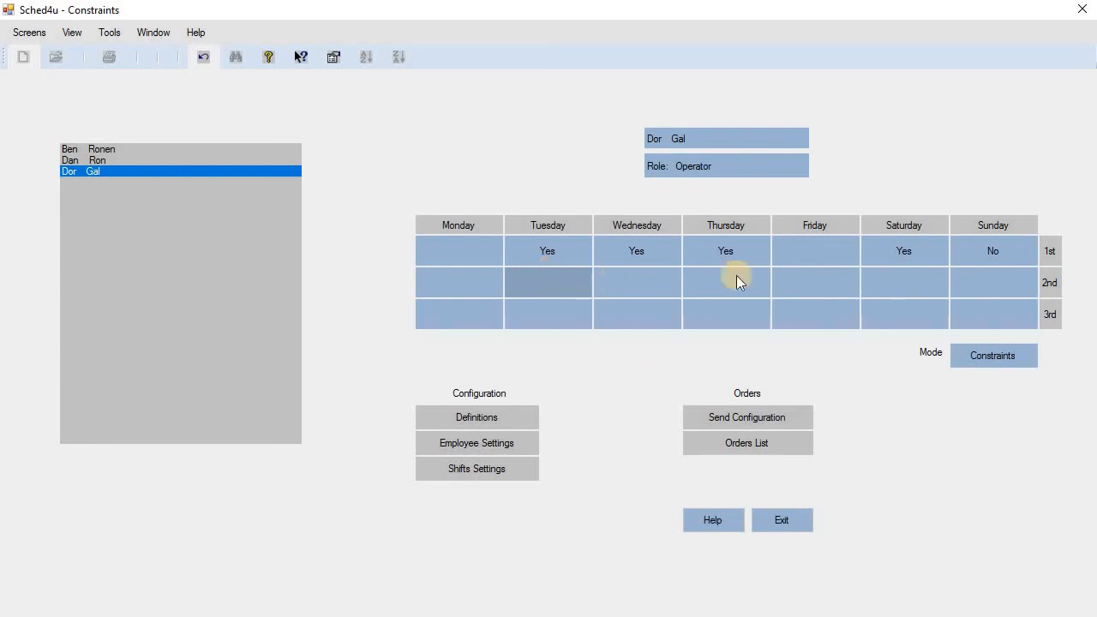
Mark Friday's 1st shift as Fixed, then clear the Saturday and Sunday 1st-shift entries.
left_click(1029, 355)
left_click(1029, 352)
left_click(1029, 352)
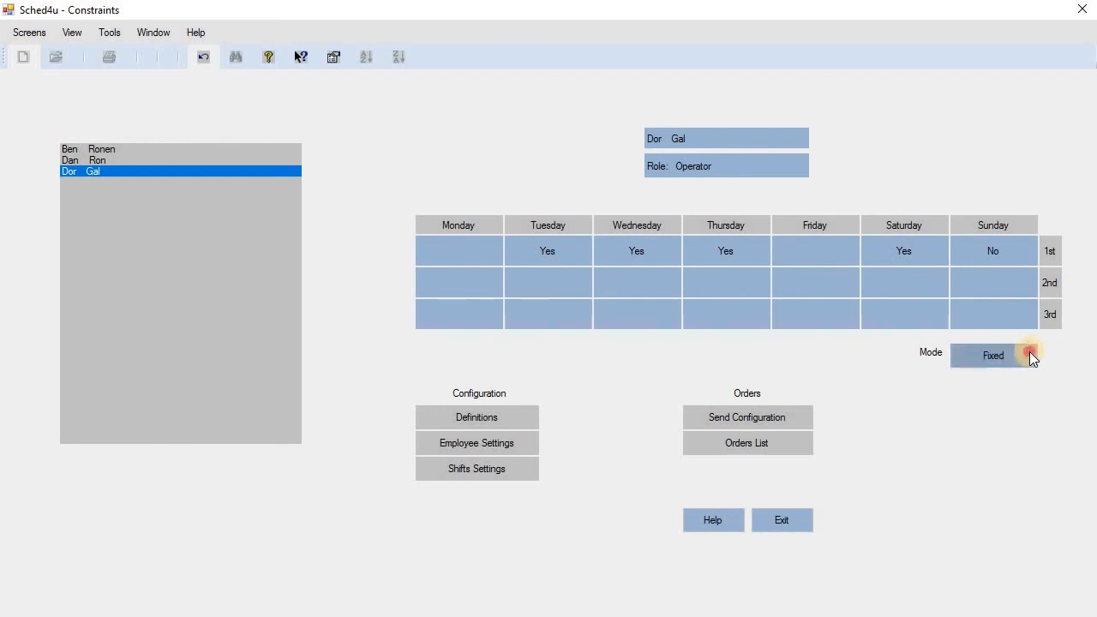
left_click(1029, 352)
left_click(1030, 352)
left_click(1028, 352)
left_click(1029, 353)
left_click(1028, 352)
left_click(1029, 352)
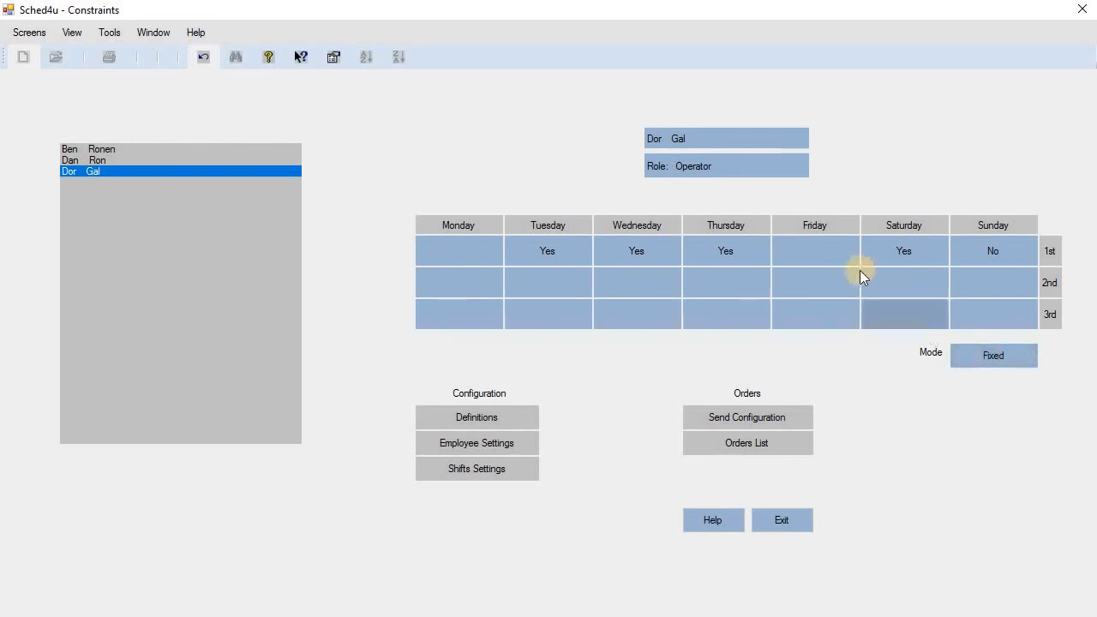
left_click(818, 249)
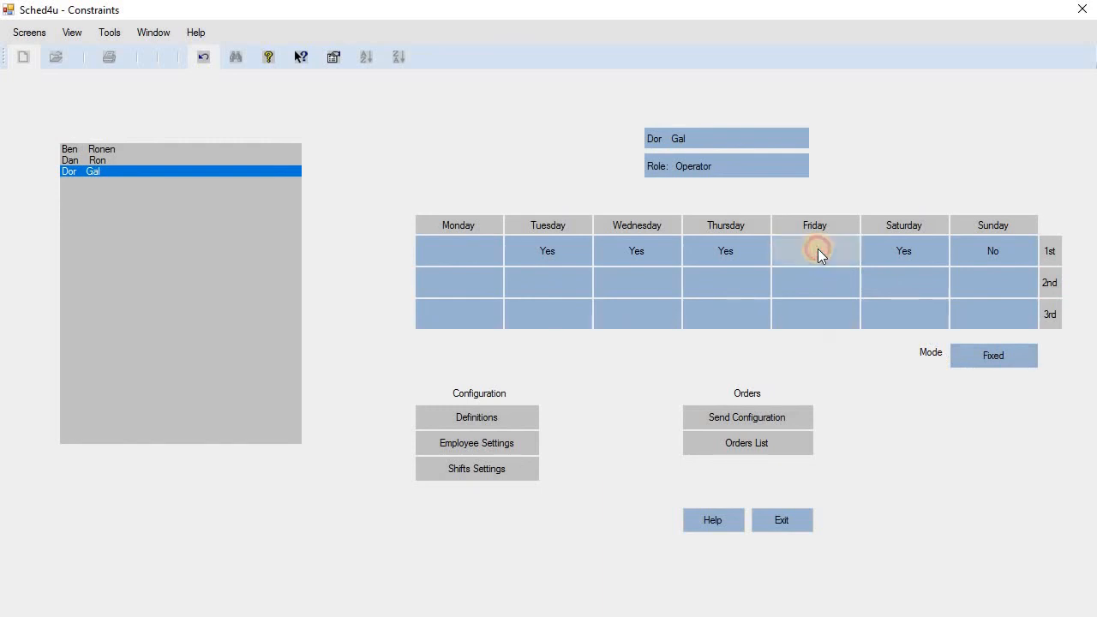
left_click(1014, 353)
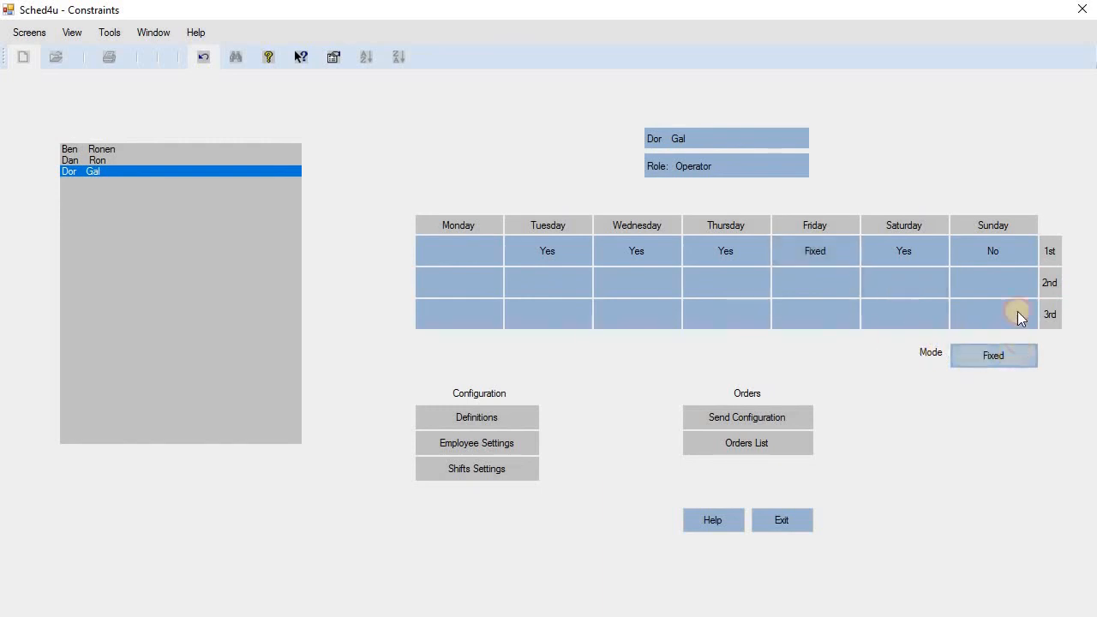
left_click(1010, 245)
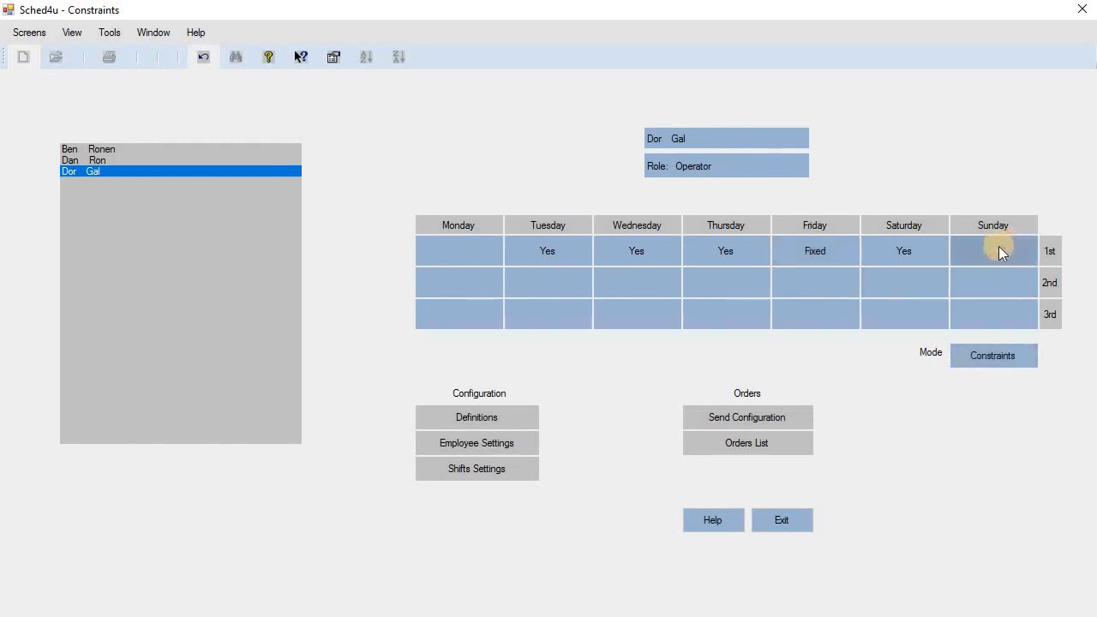
left_click(922, 254)
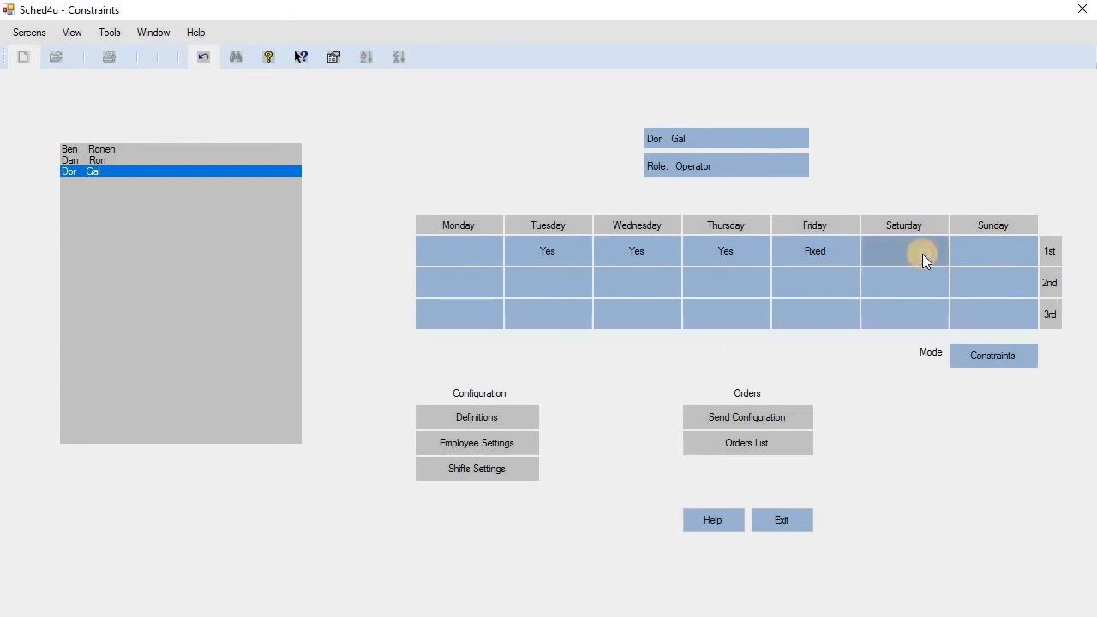
Remove Friday's Fixed mark, make Saturday Fixed, Friday No and Sunday Yes.
left_click(1019, 355)
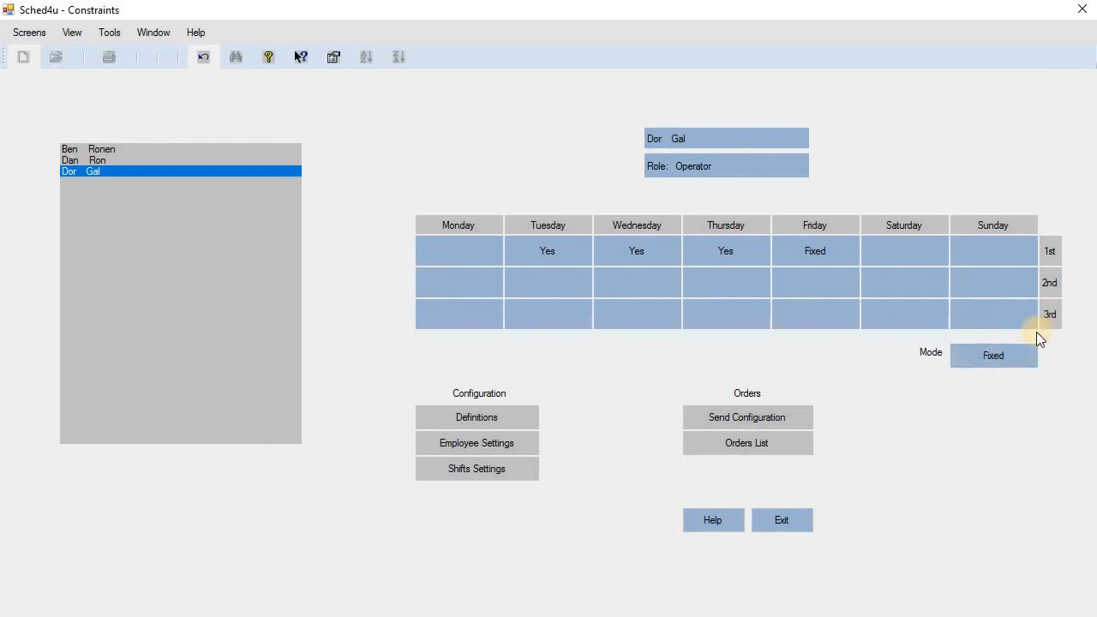
left_click(839, 247)
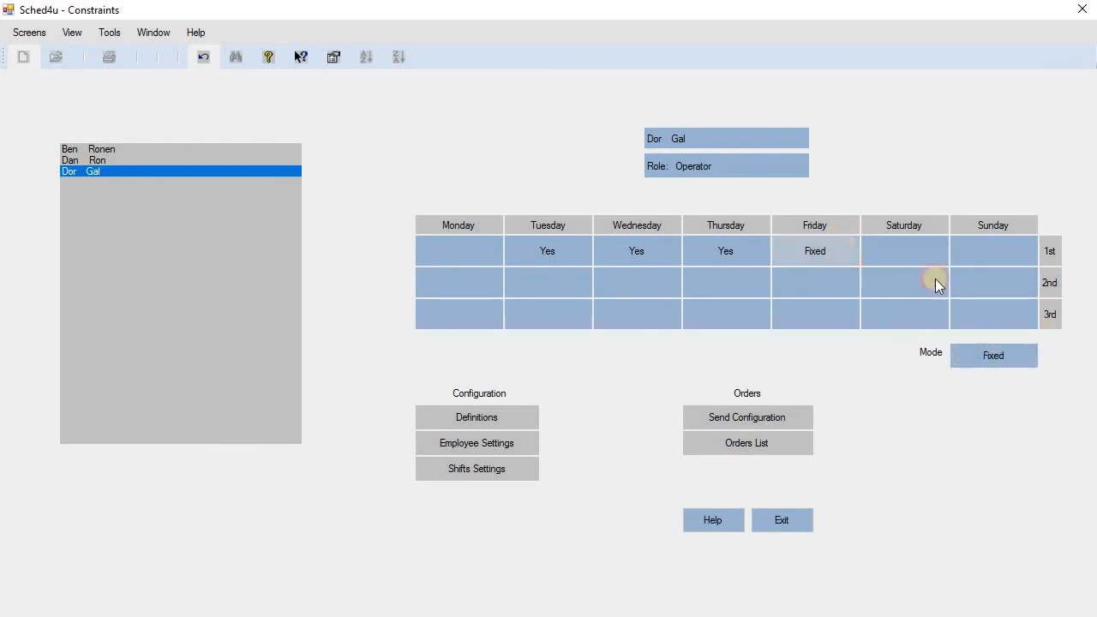
left_click(1026, 354)
left_click(820, 247)
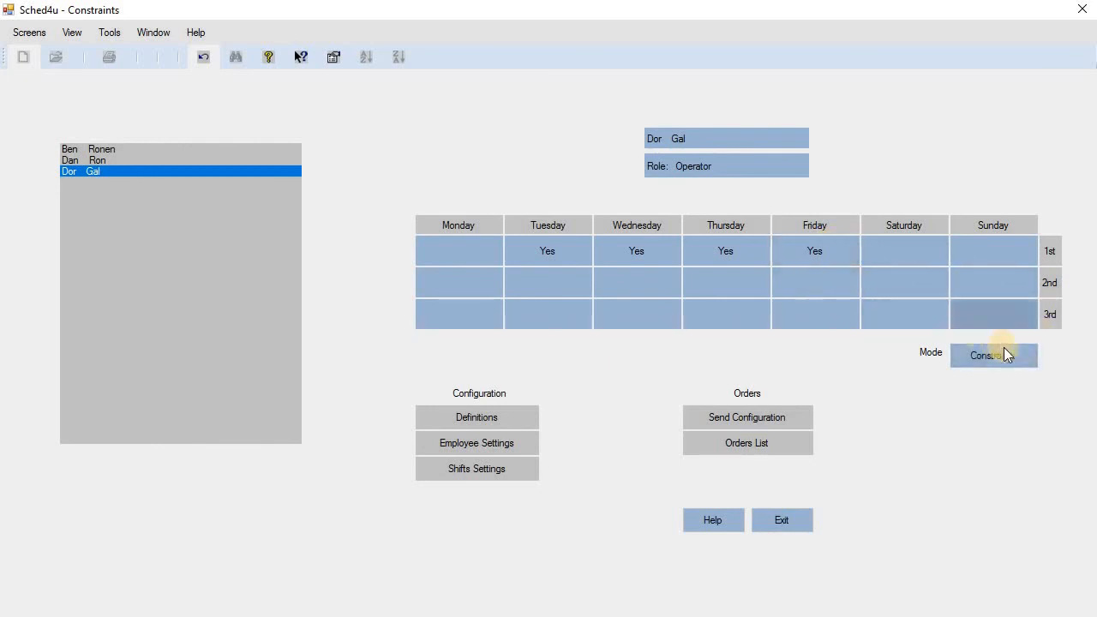
left_click(960, 315)
left_click(907, 255)
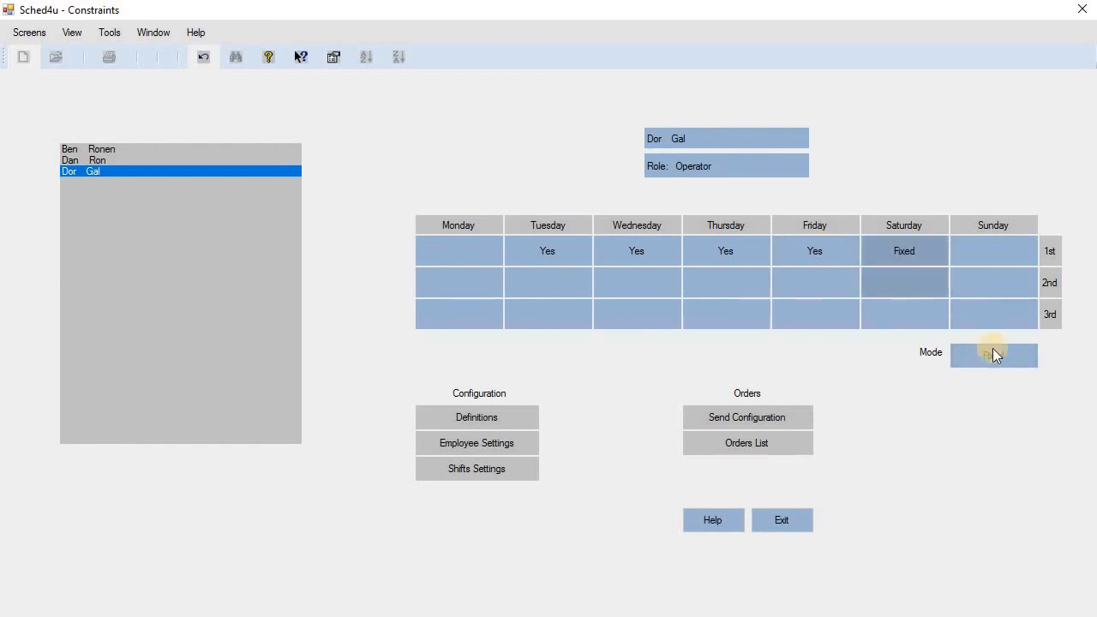
left_click(1017, 359)
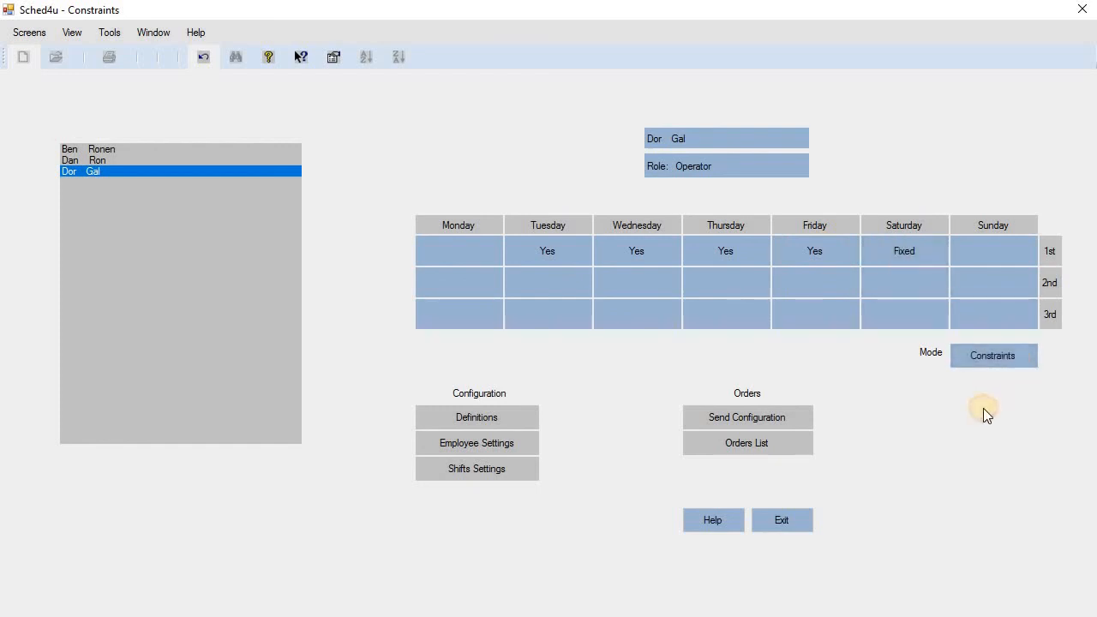
left_click(836, 253)
left_click(1000, 248)
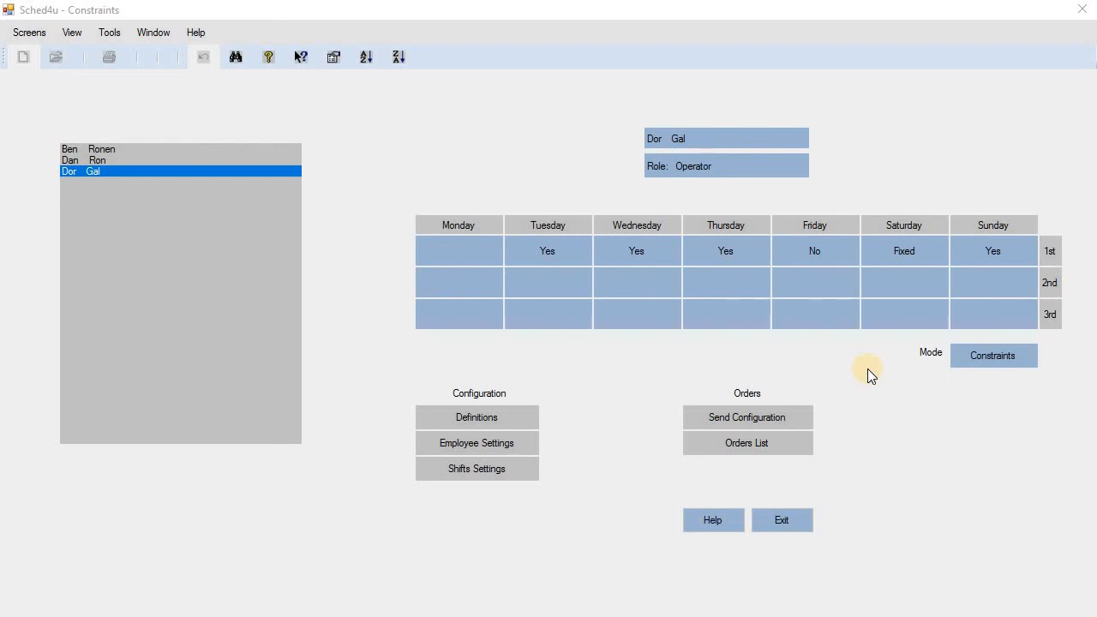
Bring up the Send Configuration form, prefilled with company name Deamo and a contact e-mail.
left_click(804, 418)
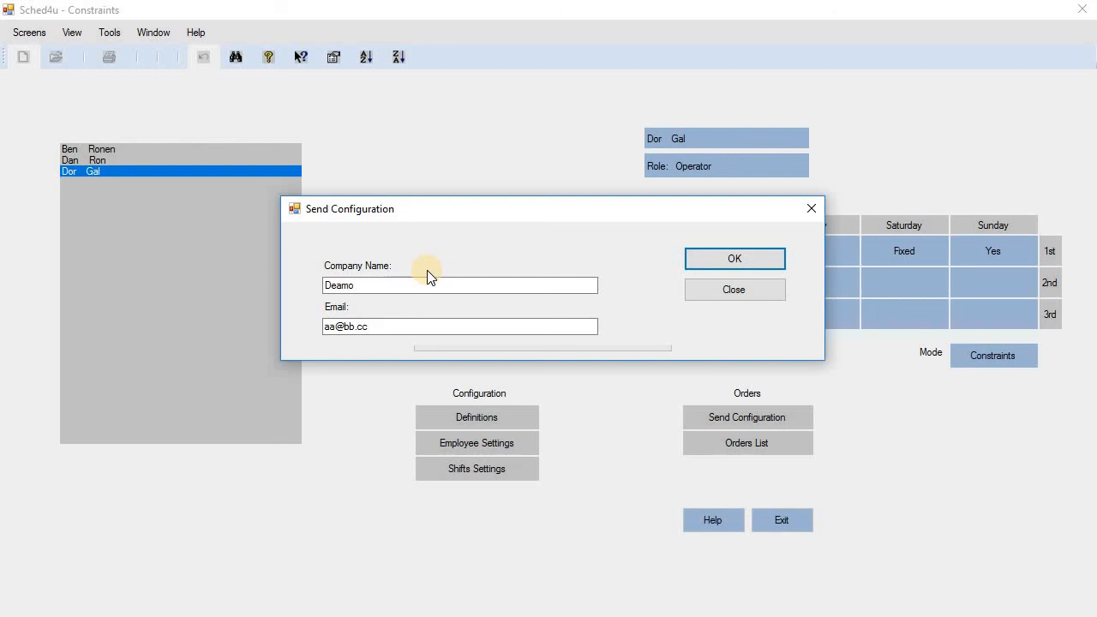
Send the configuration, acknowledge the schedule id and submission notices, and close the form.
left_click(771, 261)
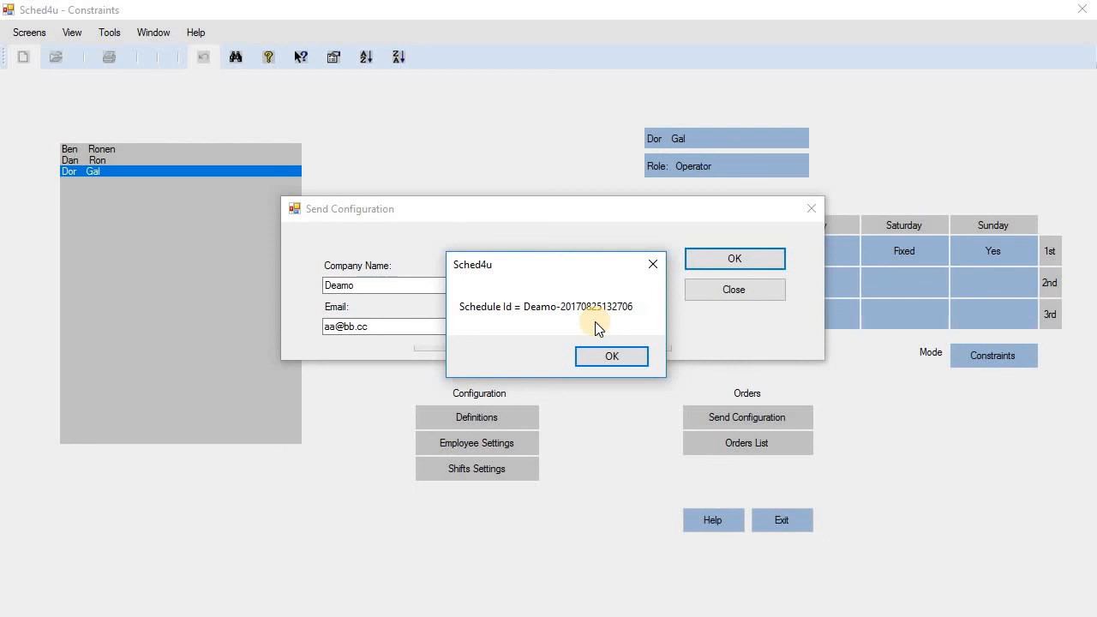
left_click(641, 357)
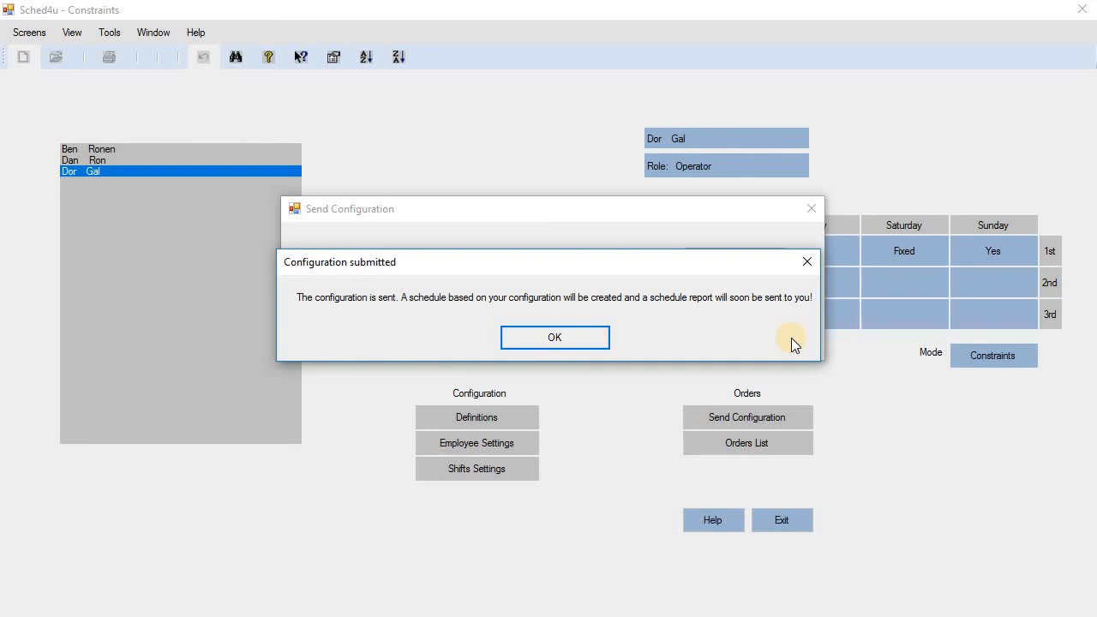
left_click(596, 337)
left_click(733, 289)
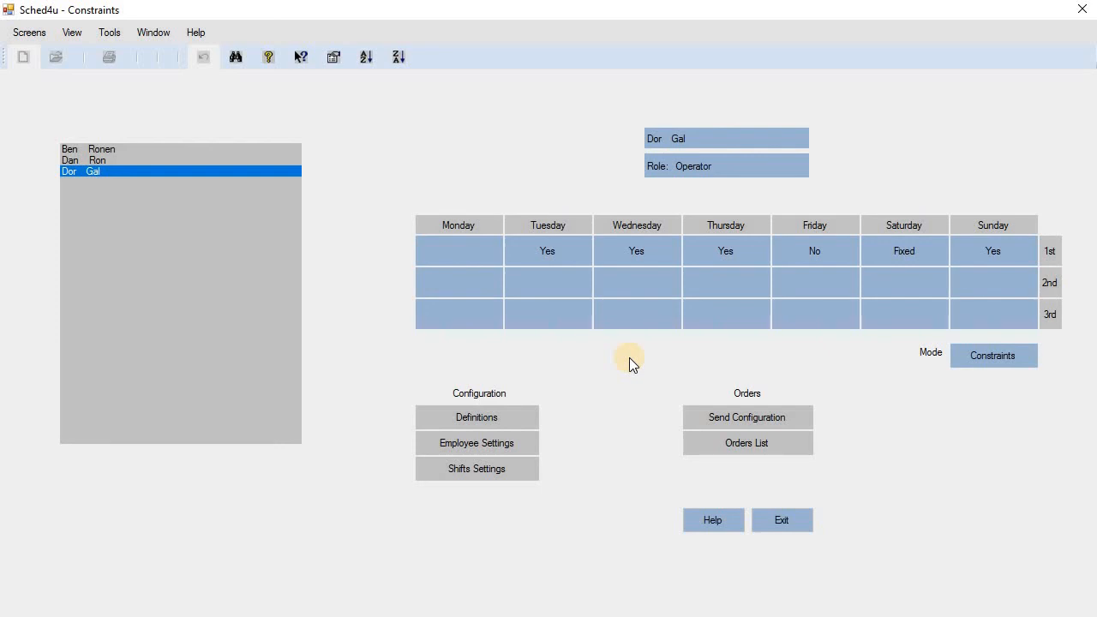
Show the Orders List with two orders dated 25/08/2017.
left_click(791, 445)
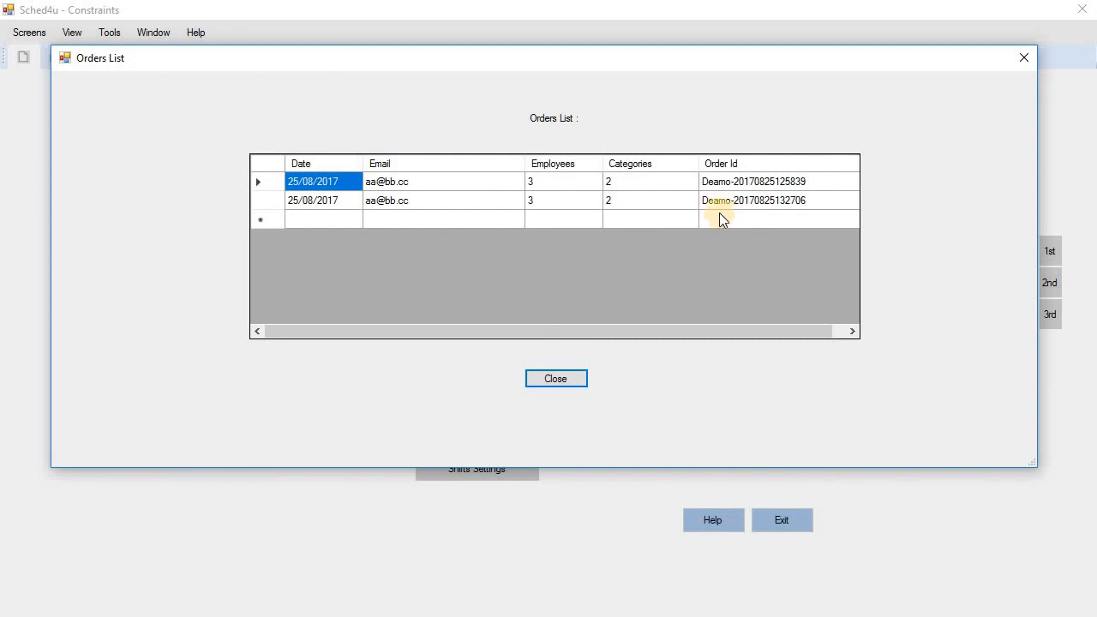
Dismiss the Orders List to get back to the Operator's constraints grid.
left_click(574, 376)
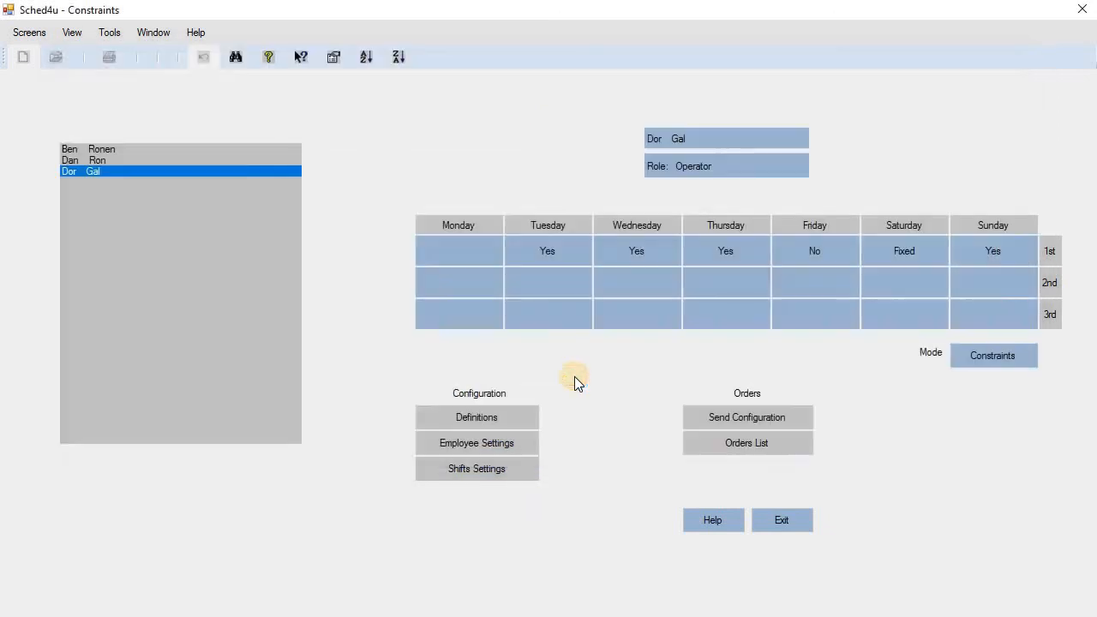